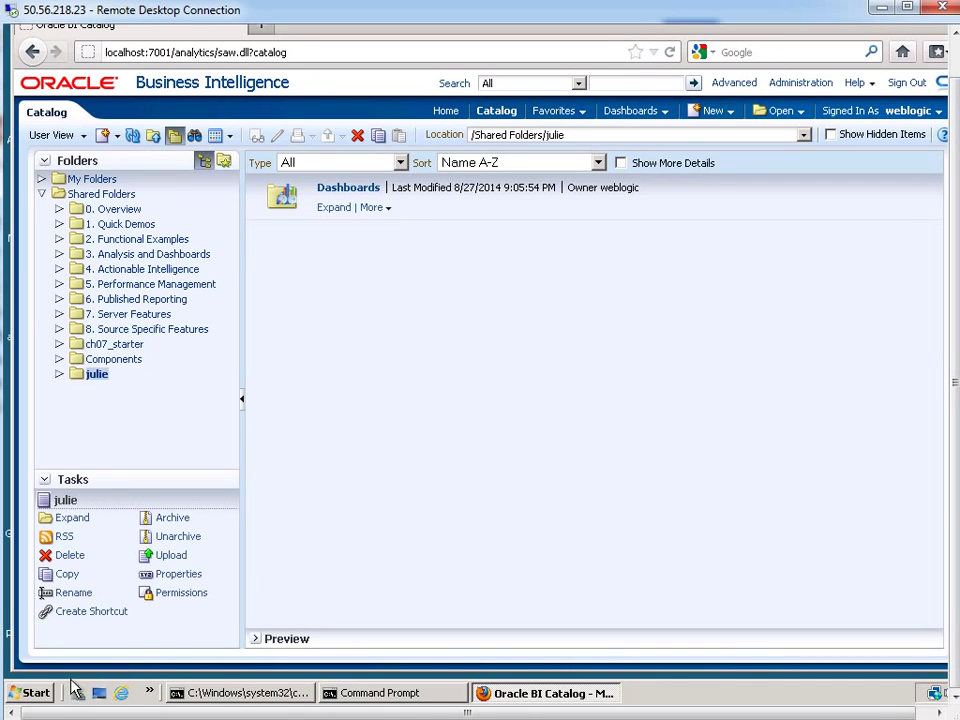
# Launch BI Administration from the Oracle Business Intelligence program group
pyautogui.click(37, 693)
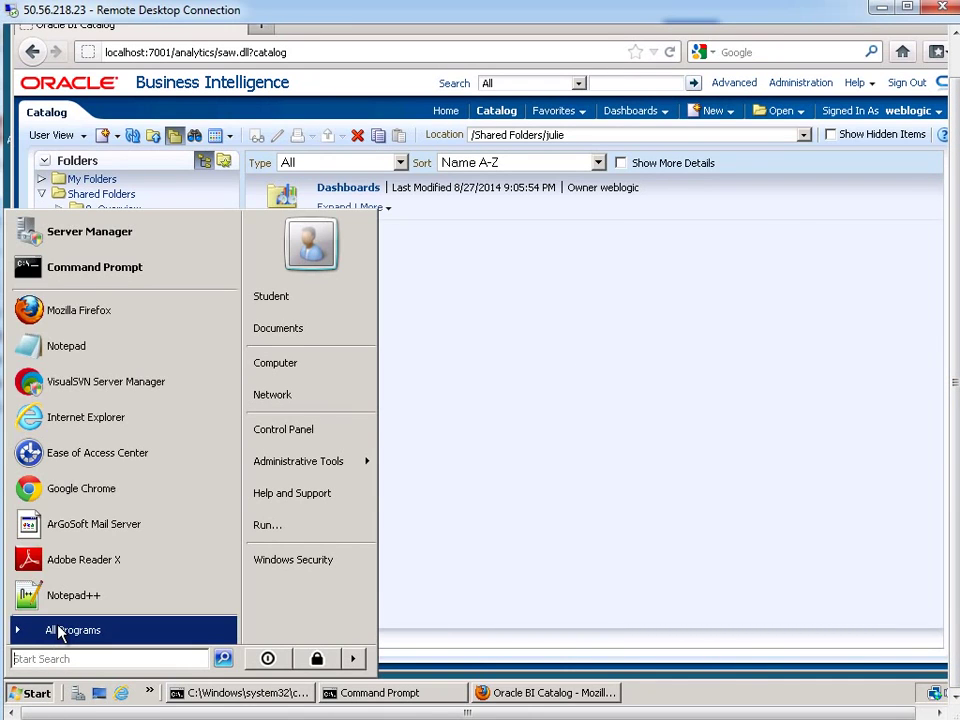
pyautogui.click(45, 630)
pyautogui.click(64, 507)
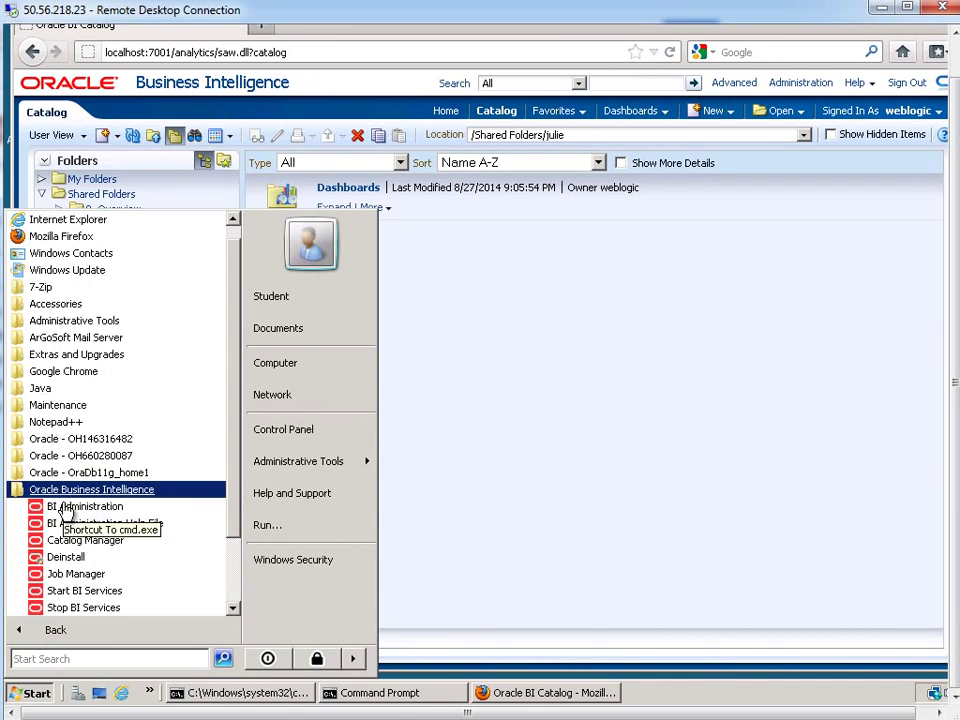
pyautogui.click(70, 512)
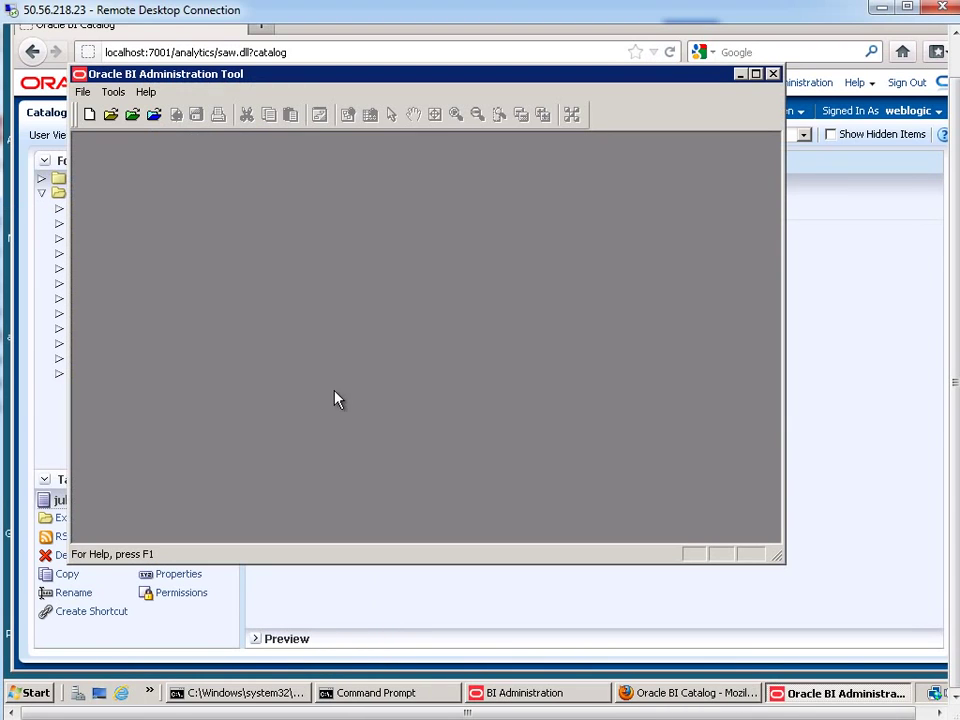
# Open the repository online, entering the repository and user passwords
pyautogui.click(82, 92)
pyautogui.moveTo(100, 127)
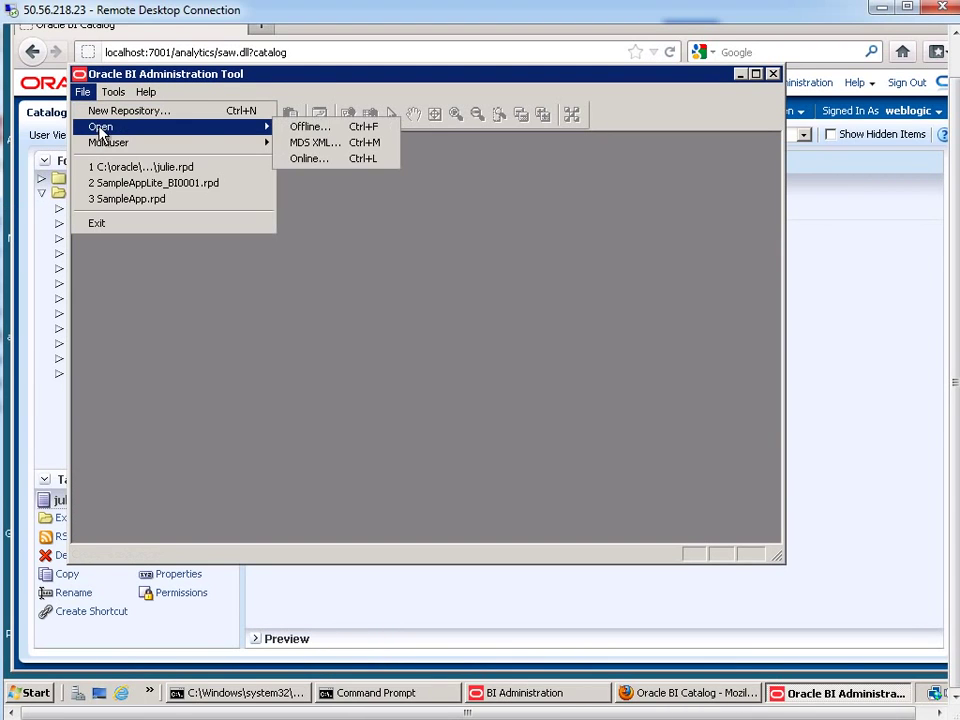
pyautogui.click(317, 159)
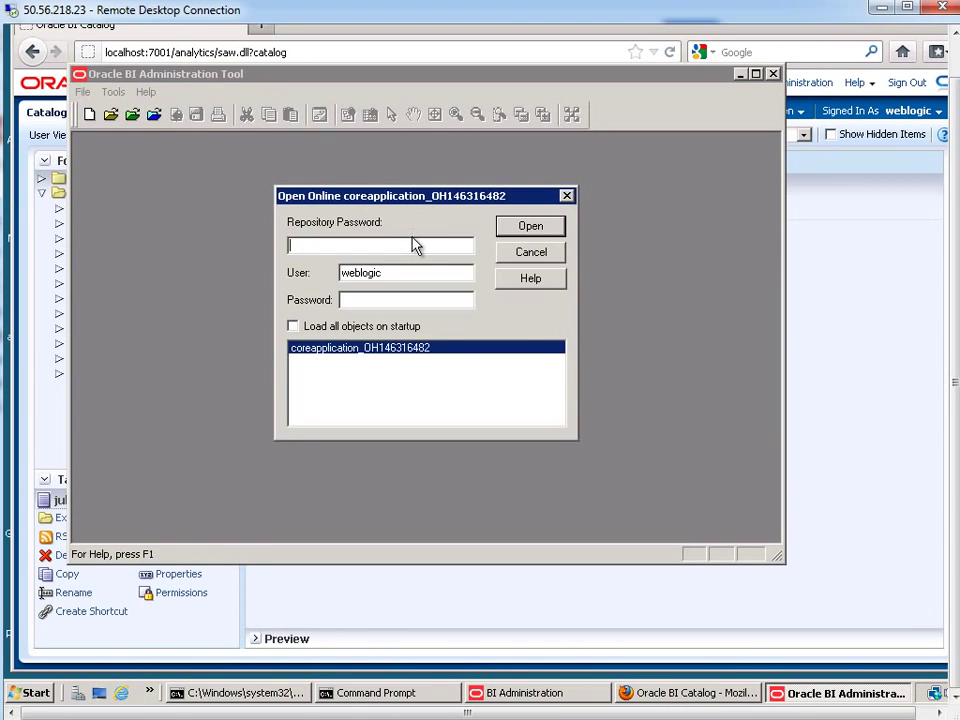
pyautogui.write('Admin123')
pyautogui.press('Tab')
pyautogui.press('Tab')
pyautogui.write('Admin1234')
pyautogui.press('Return')
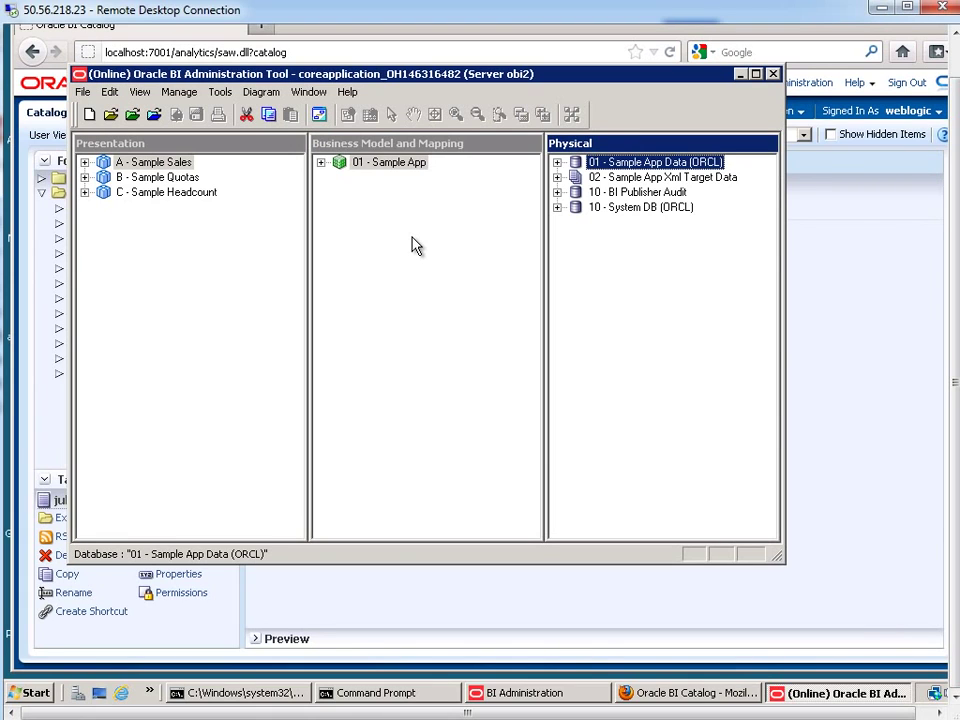
# Open Manage > Variables to show the repository's variables in the Variable Manager
pyautogui.click(178, 92)
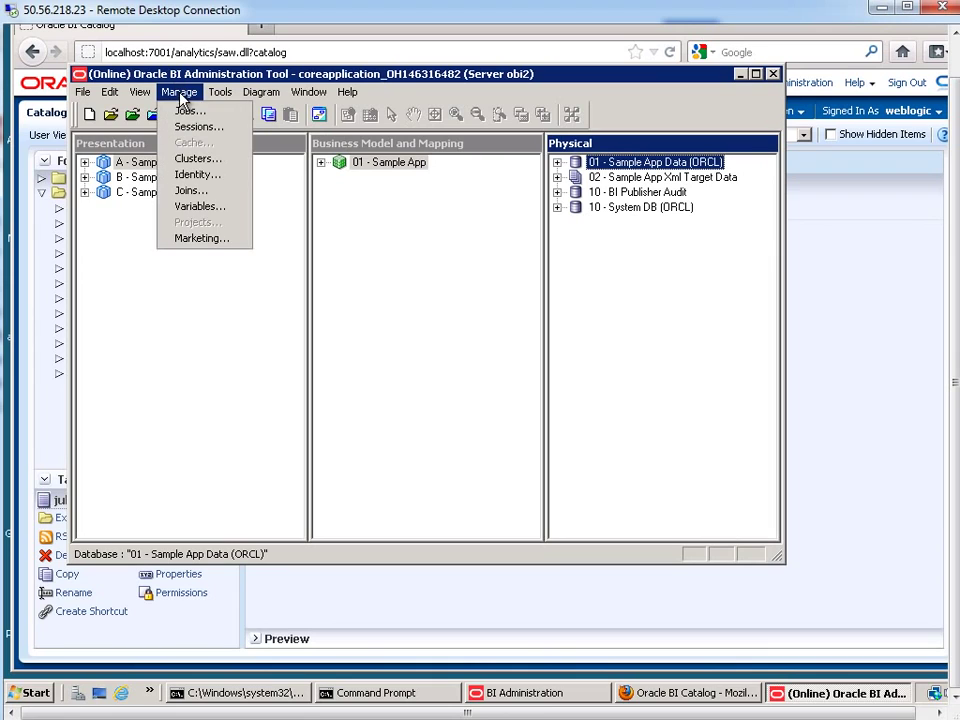
pyautogui.click(186, 207)
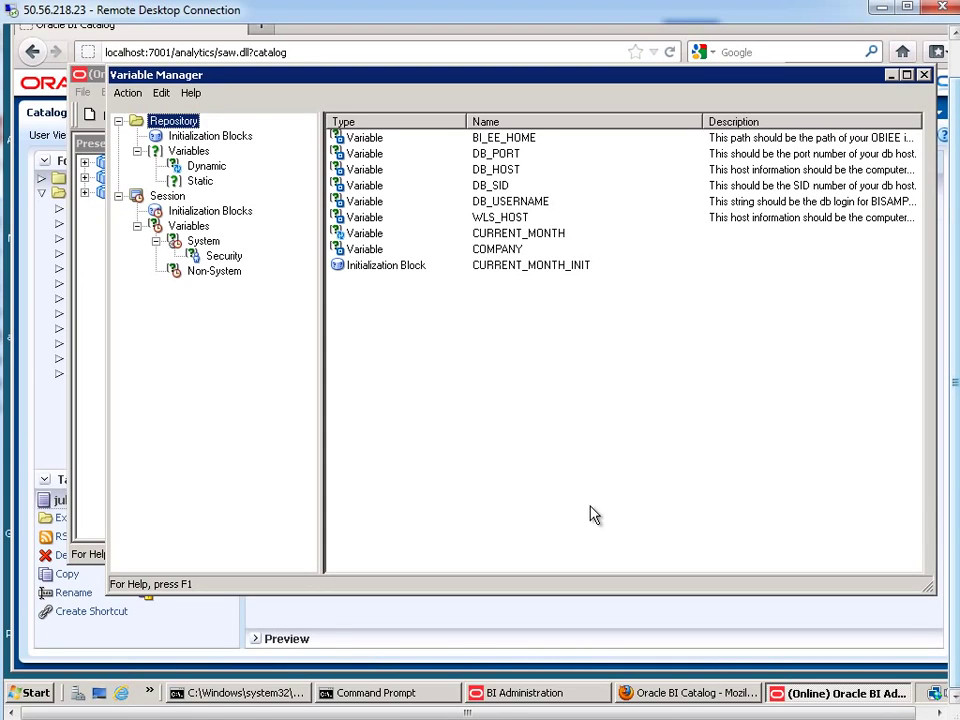
# In the command prompt, start SQL*Plus as the bisample schema, entering its password
pyautogui.click(423, 698)
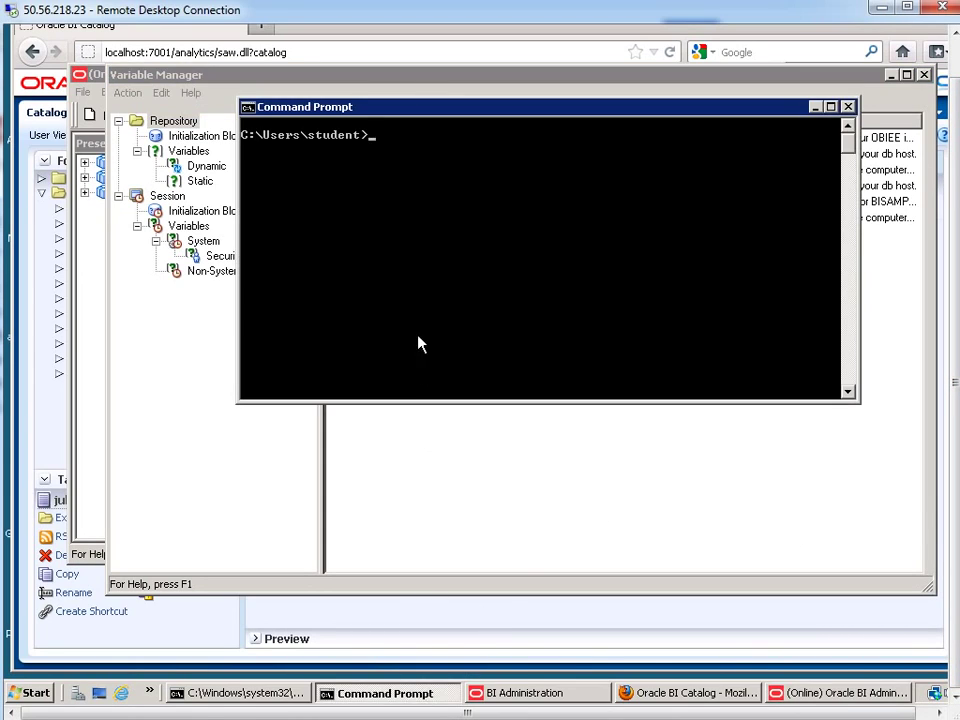
pyautogui.click(440, 295)
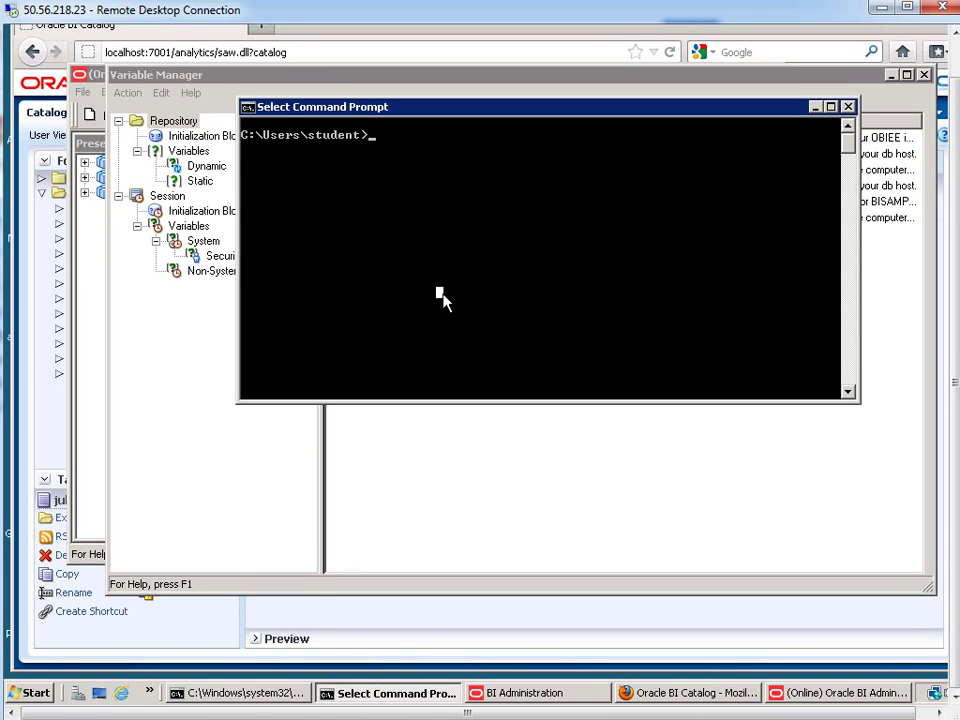
pyautogui.write('sqlpl')
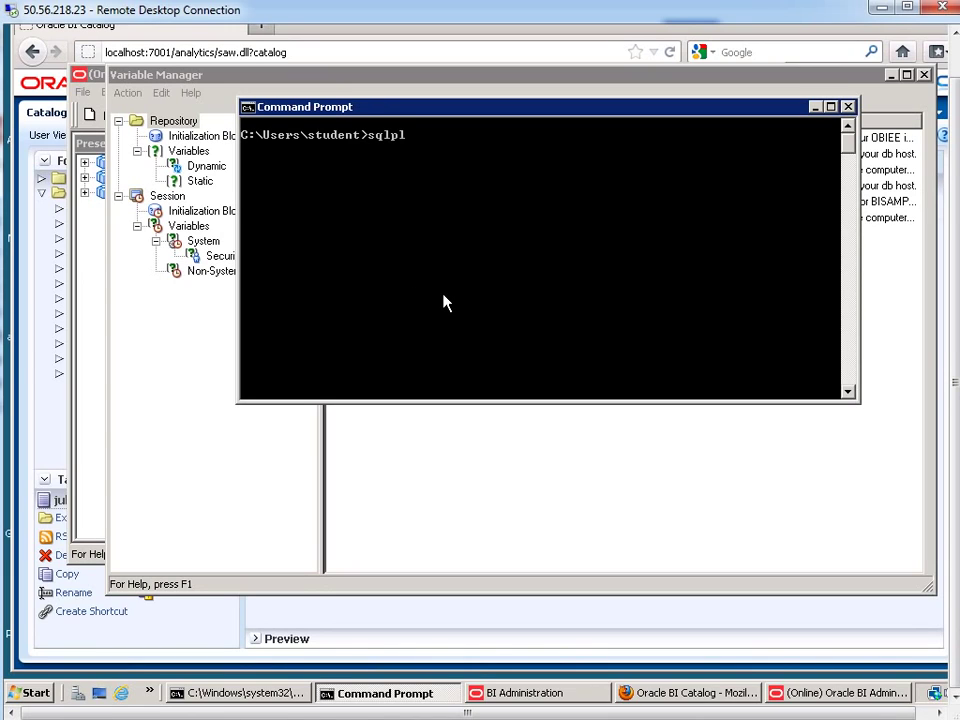
pyautogui.write('us bisample/B')
pyautogui.press('BackSpace')
pyautogui.press('BackSpace')
pyautogui.press('Return')
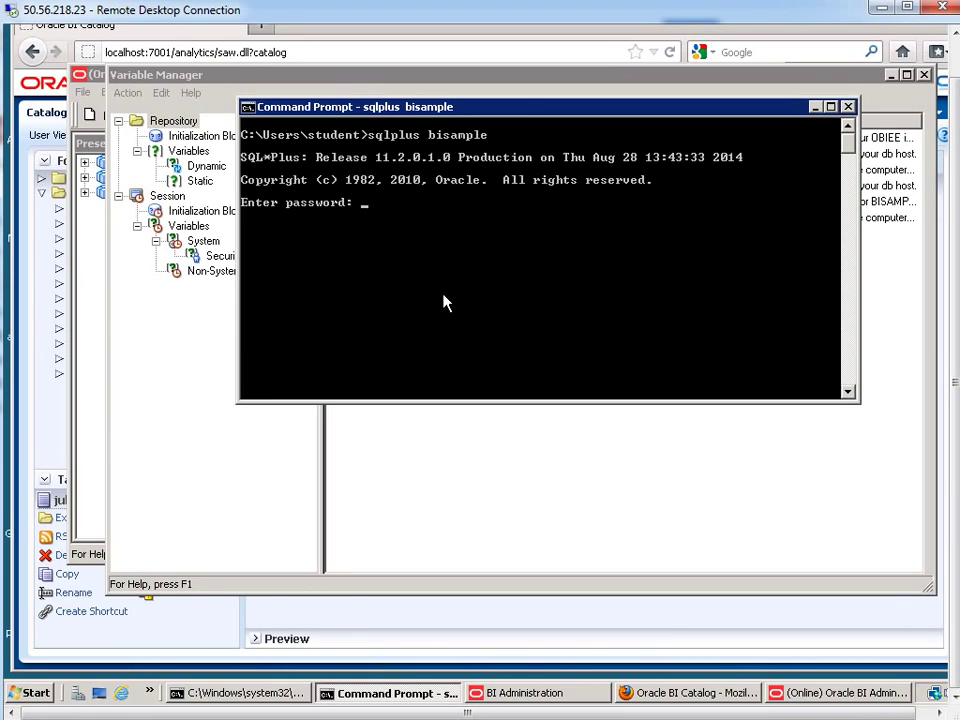
pyautogui.write('bisample')
pyautogui.press('Return')
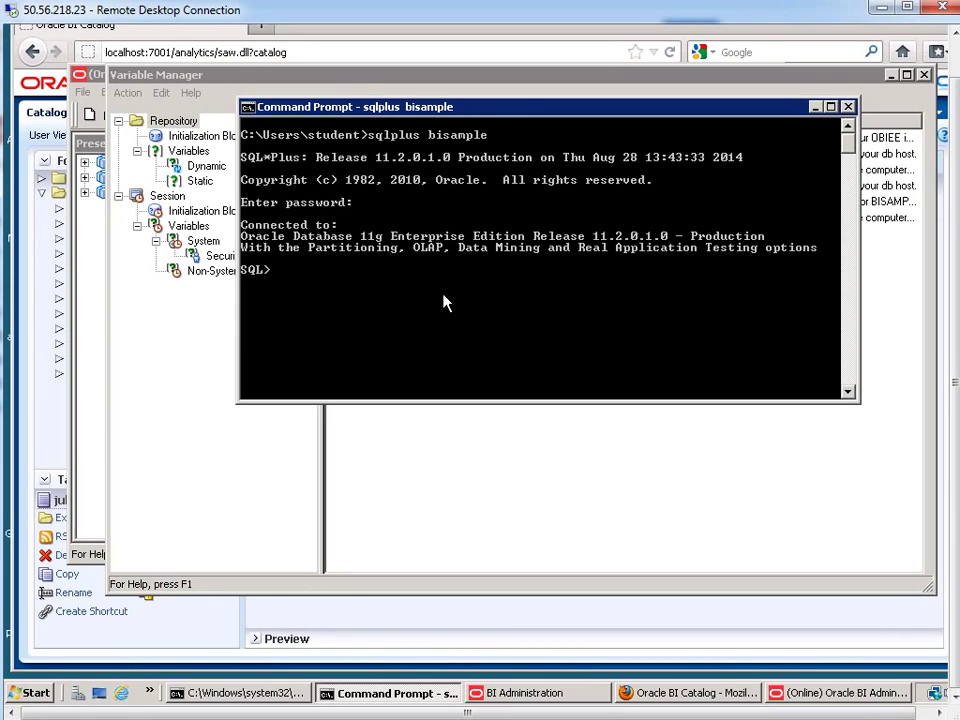
# Describe user_office and highlight its USERNAME and OFFICE_NAME columns
pyautogui.write('desc user_office')
pyautogui.press('Return')
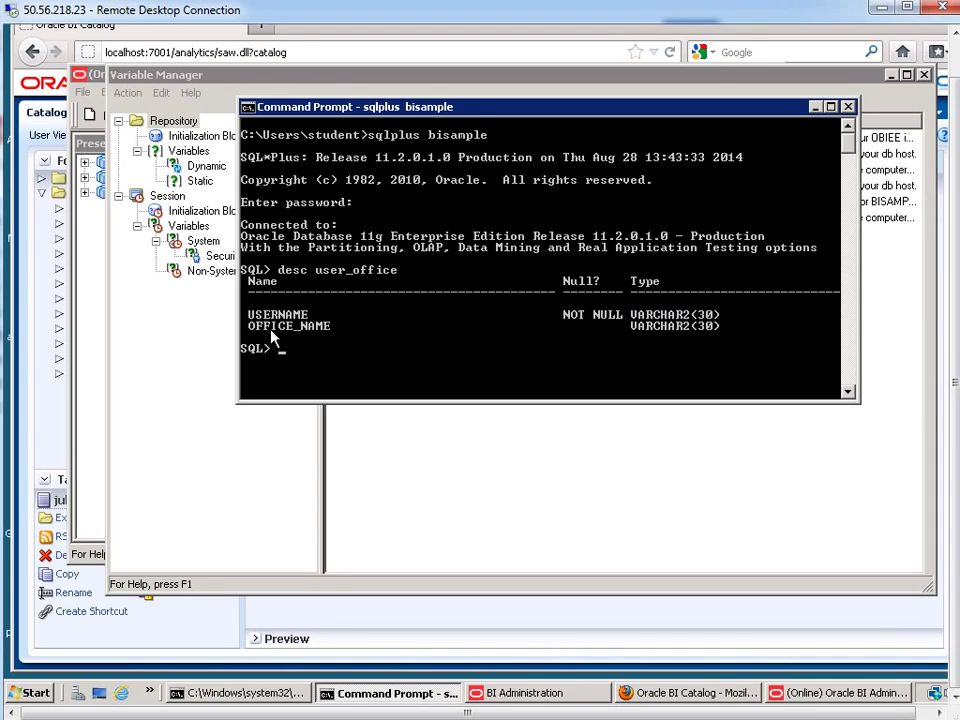
pyautogui.moveTo(250, 315); pyautogui.dragTo(332, 328)
# Run select * from user_office; and highlight Perry Office and both user names
pyautogui.click(402, 348)
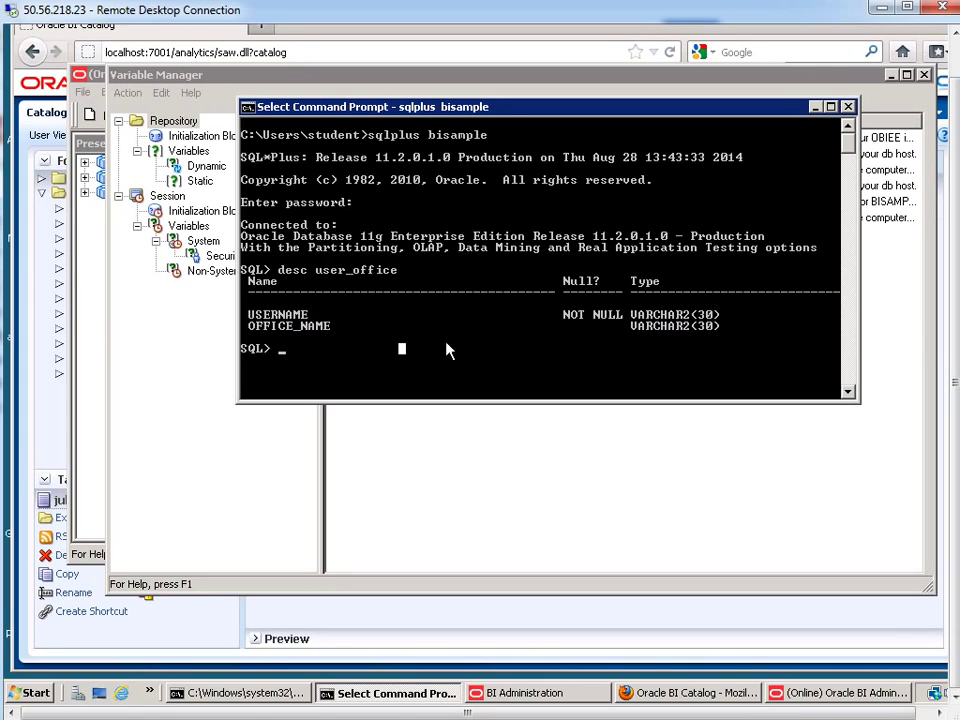
pyautogui.write('selec')
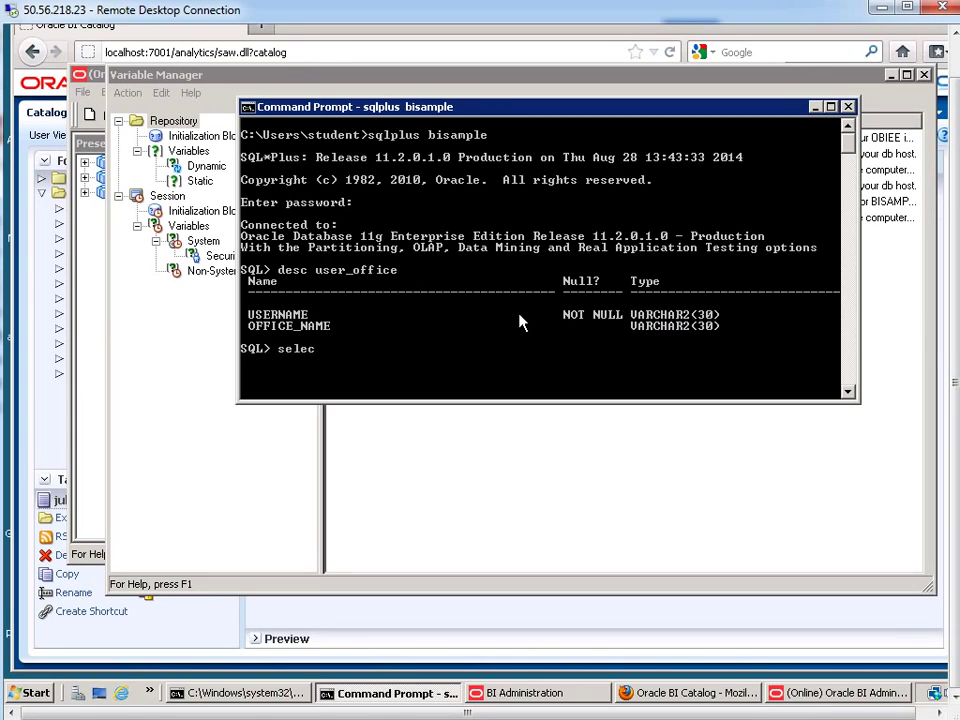
pyautogui.write('t * from user_office;')
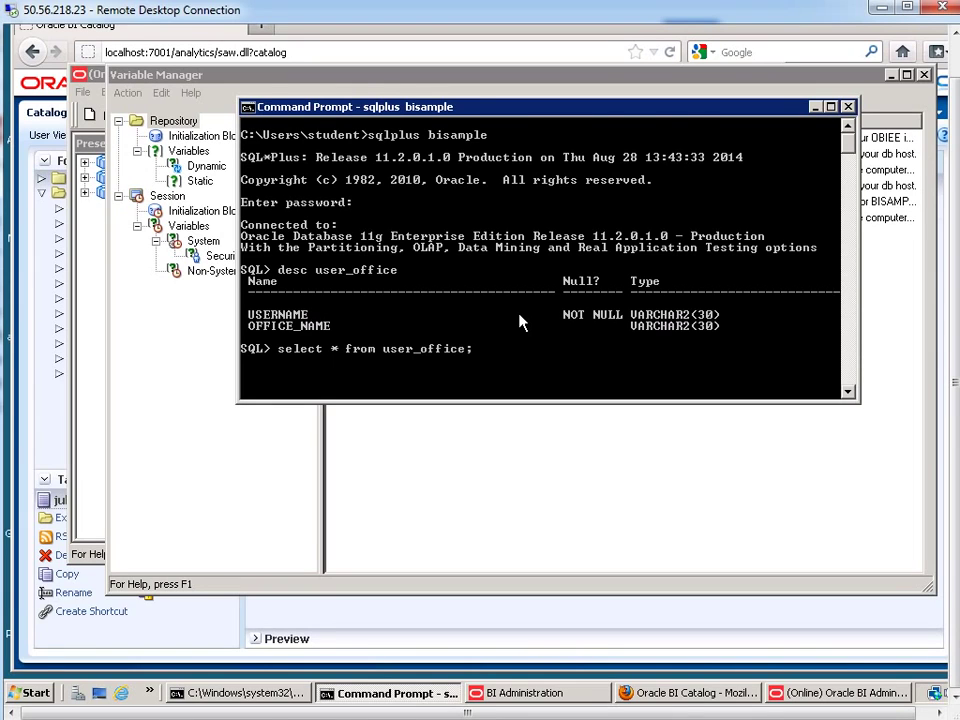
pyautogui.press('Return')
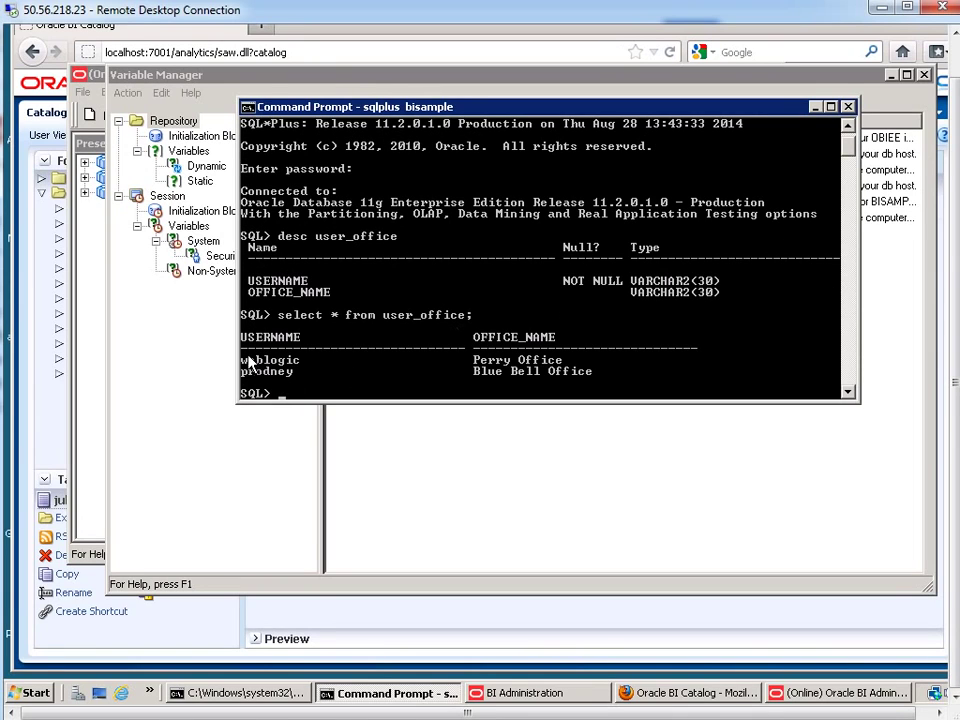
pyautogui.moveTo(476, 362); pyautogui.dragTo(561, 366)
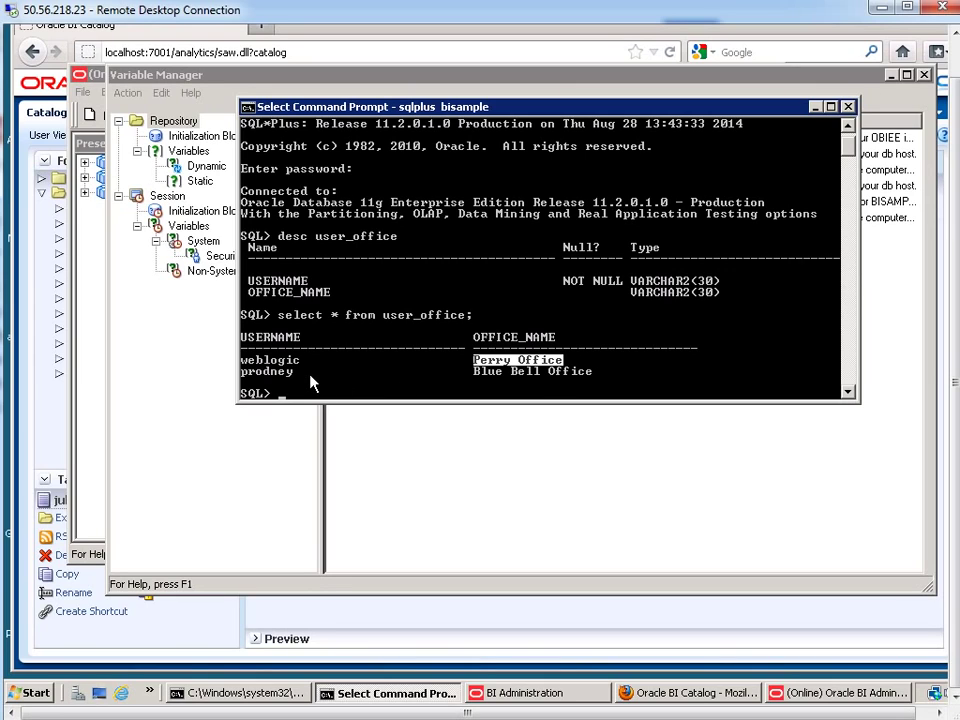
pyautogui.moveTo(241, 359); pyautogui.dragTo(305, 370)
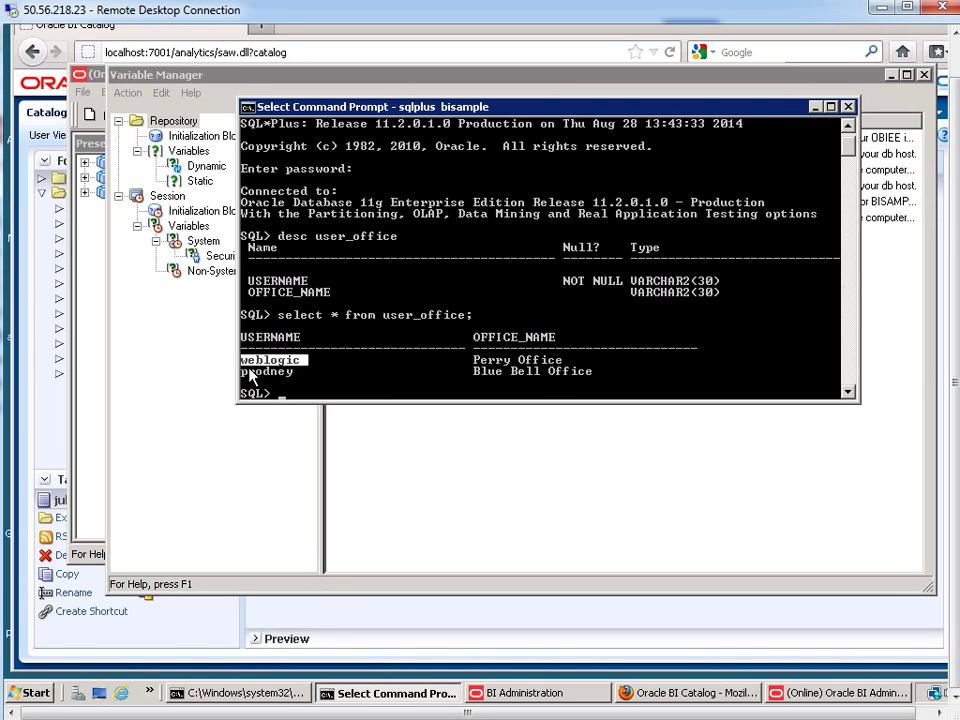
pyautogui.moveTo(246, 371); pyautogui.dragTo(293, 375)
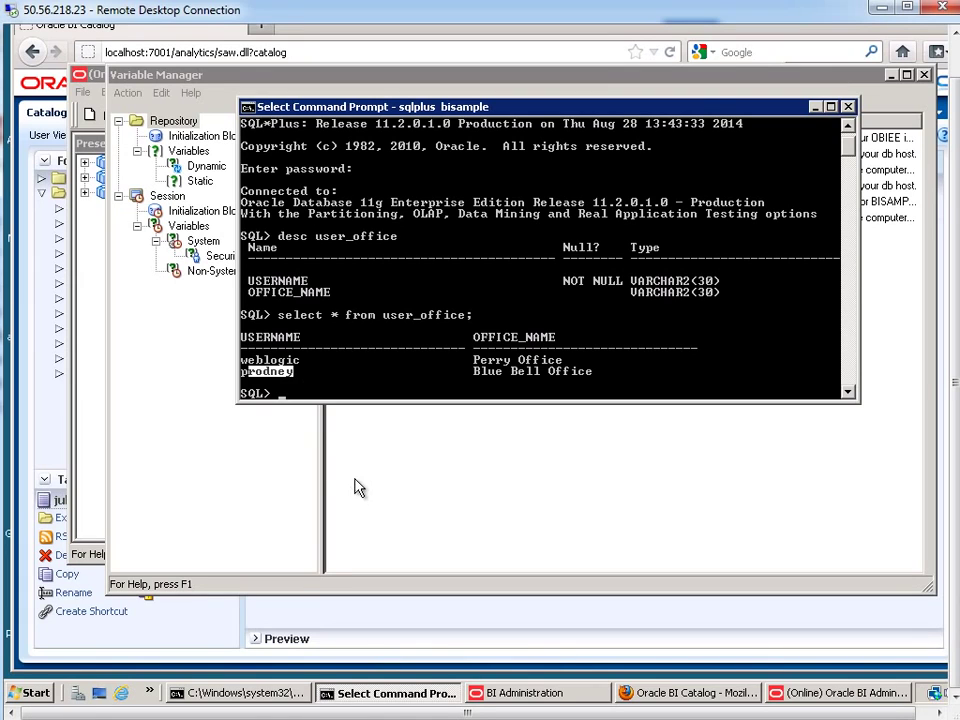
# Create session variable HOME_OFFICE with 'Enable any user to set the value' ticked
pyautogui.click(380, 481)
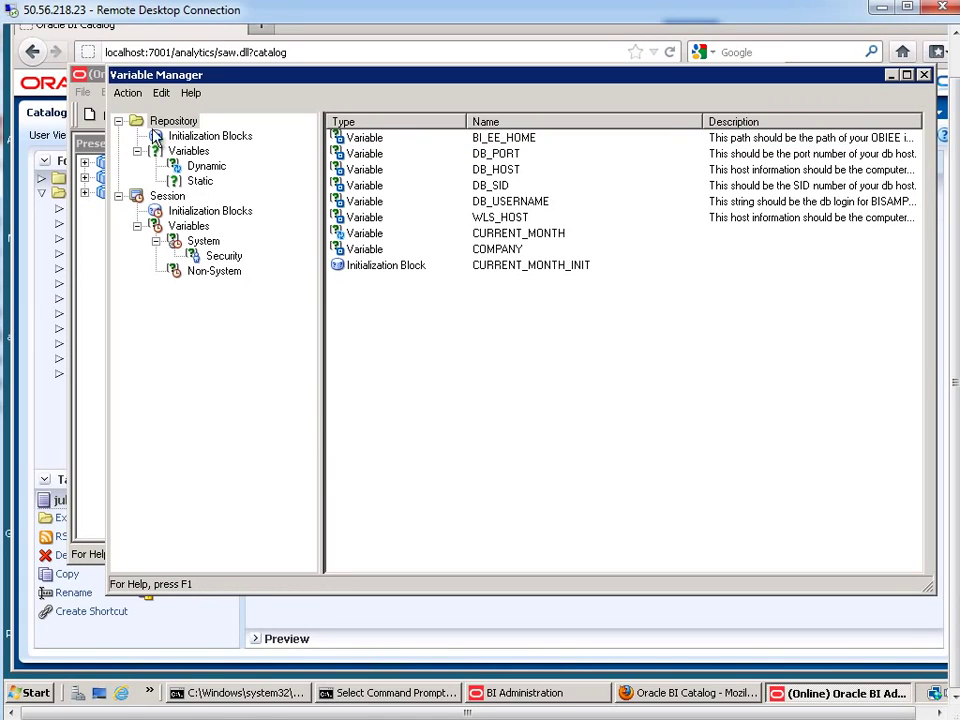
pyautogui.click(126, 92)
pyautogui.moveTo(135, 112)
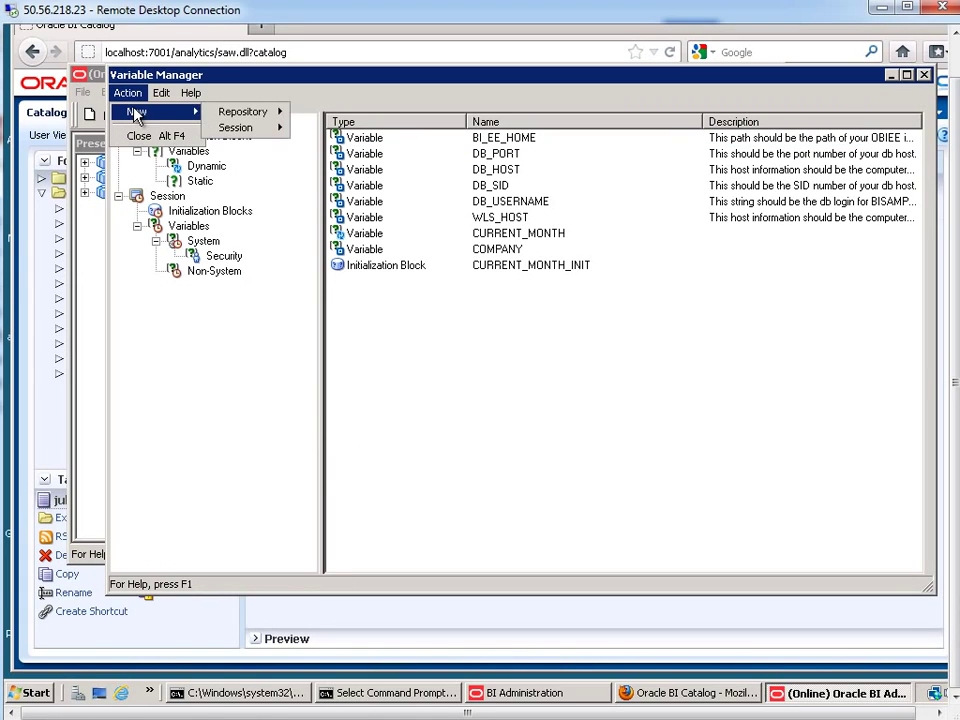
pyautogui.moveTo(253, 138)
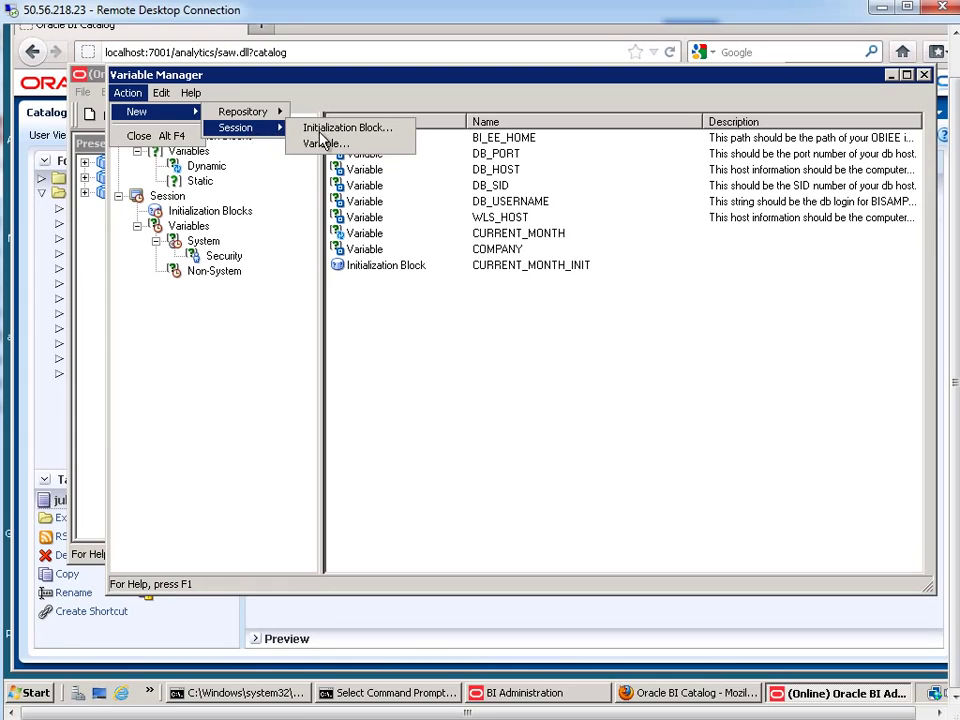
pyautogui.click(324, 145)
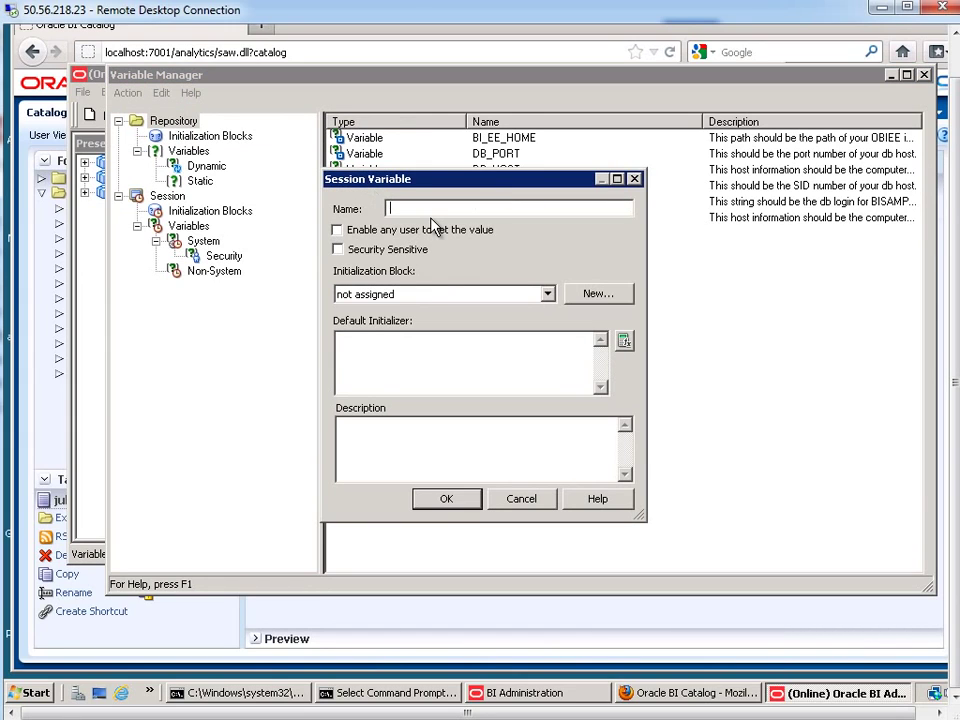
pyautogui.write('HOME_OFFICE')
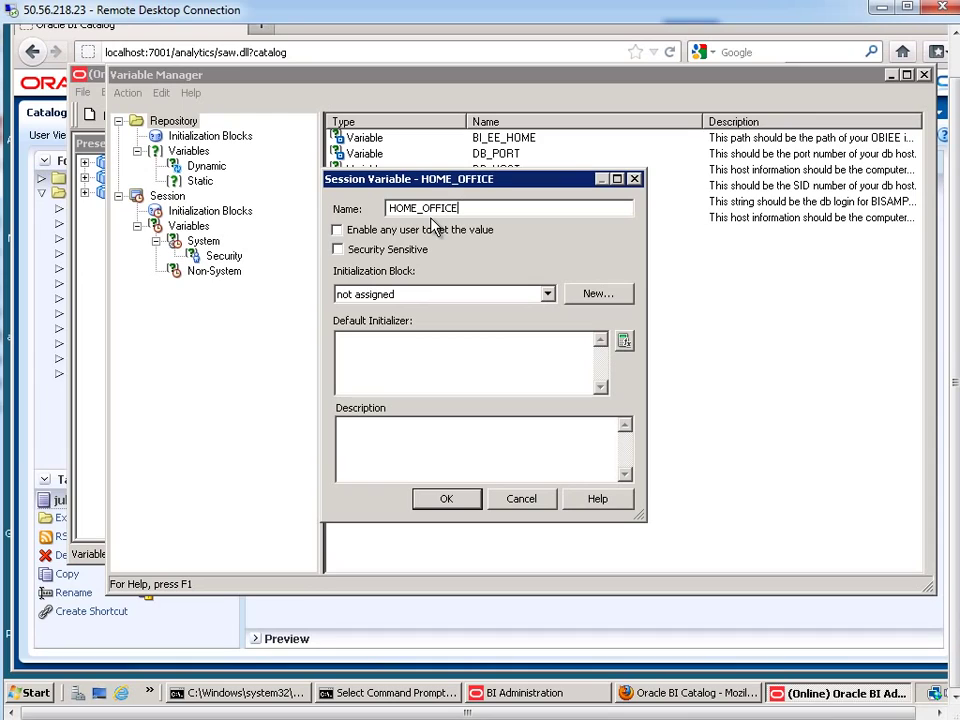
pyautogui.click(337, 230)
pyautogui.click(546, 295)
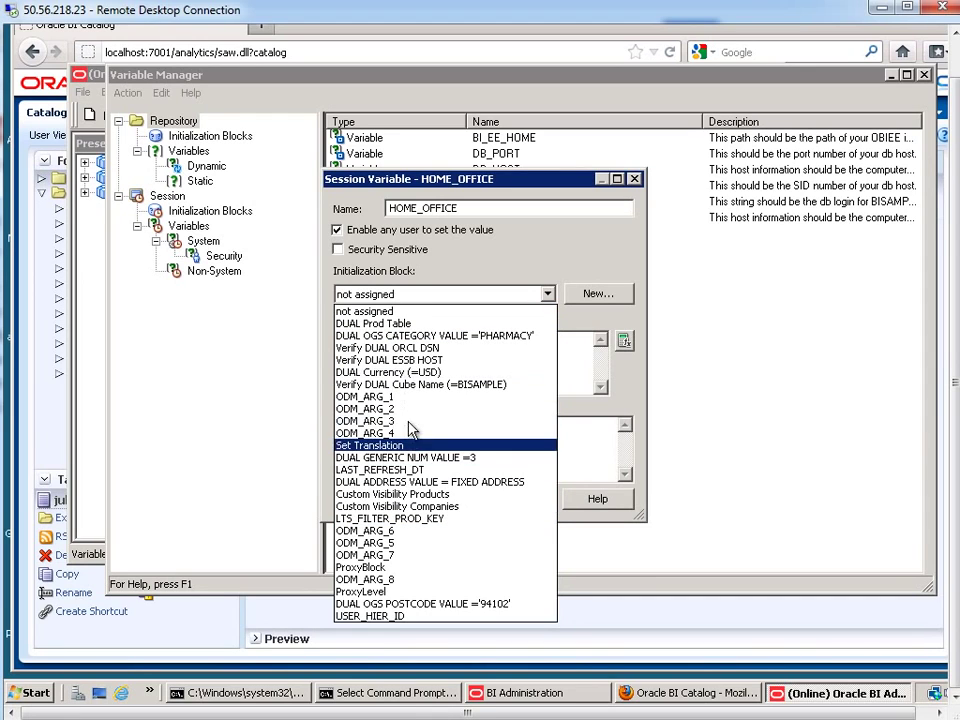
# Create a new initialization block named HOME_OFFICE_INIT and open its data source settings
pyautogui.click(598, 296)
pyautogui.click(598, 296)
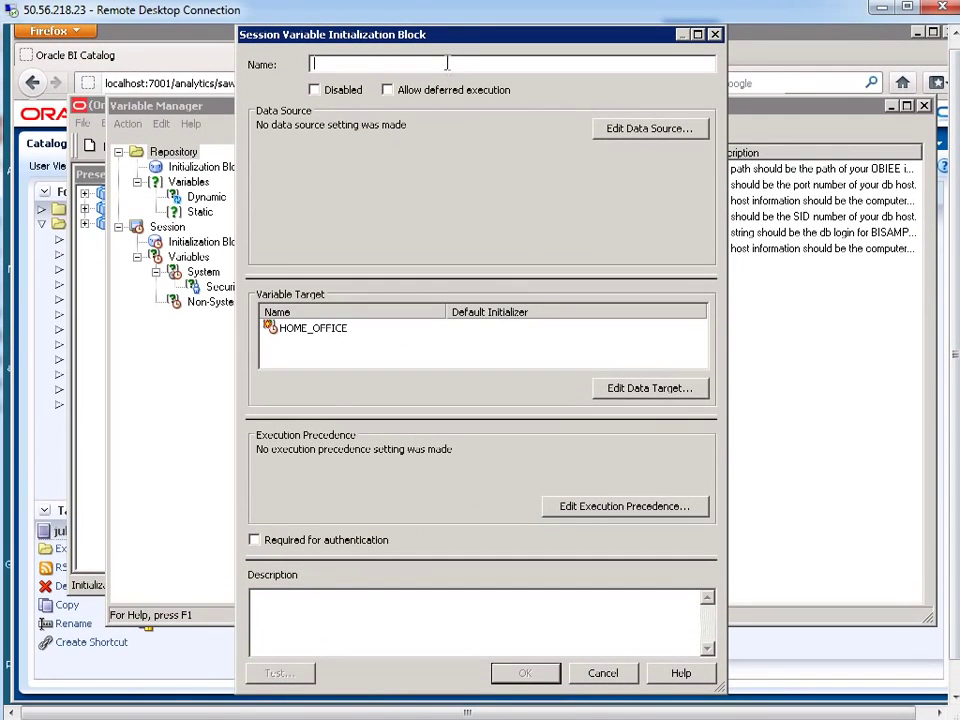
pyautogui.write('HOME_OFFICE')
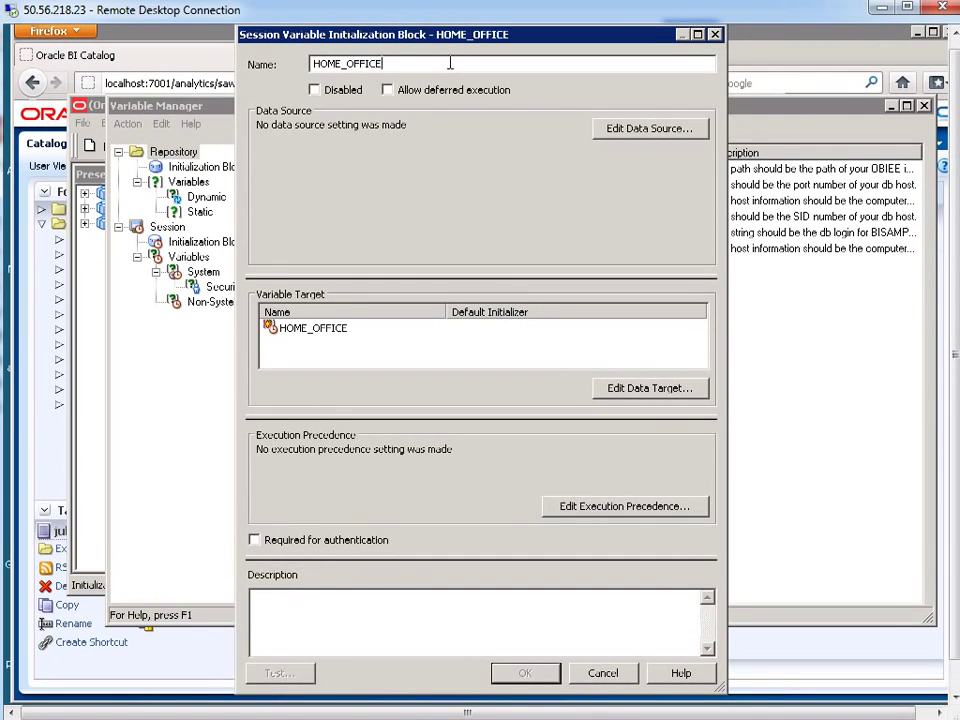
pyautogui.write('_INIT')
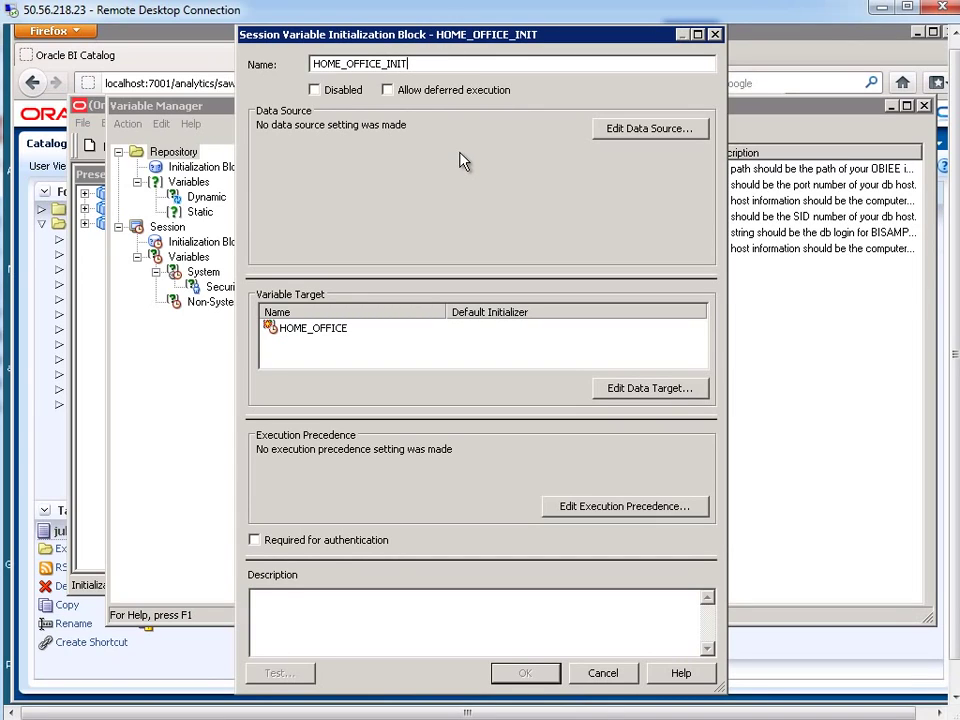
pyautogui.click(655, 130)
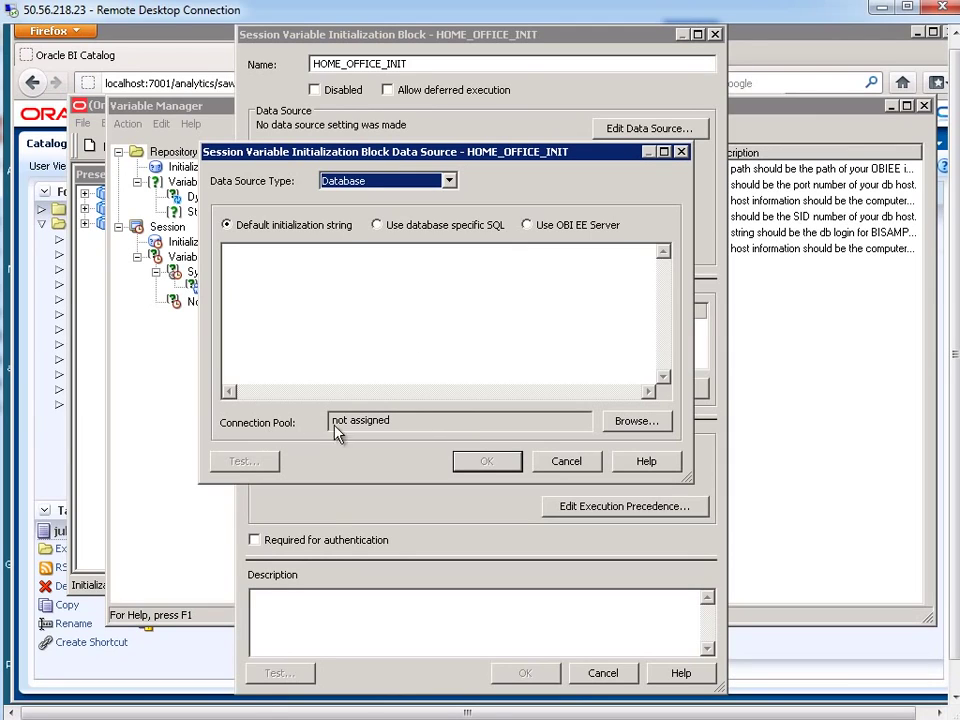
# Select the SampleApp Init Blocks connection pool for HOME_OFFICE_INIT's data source
pyautogui.click(638, 422)
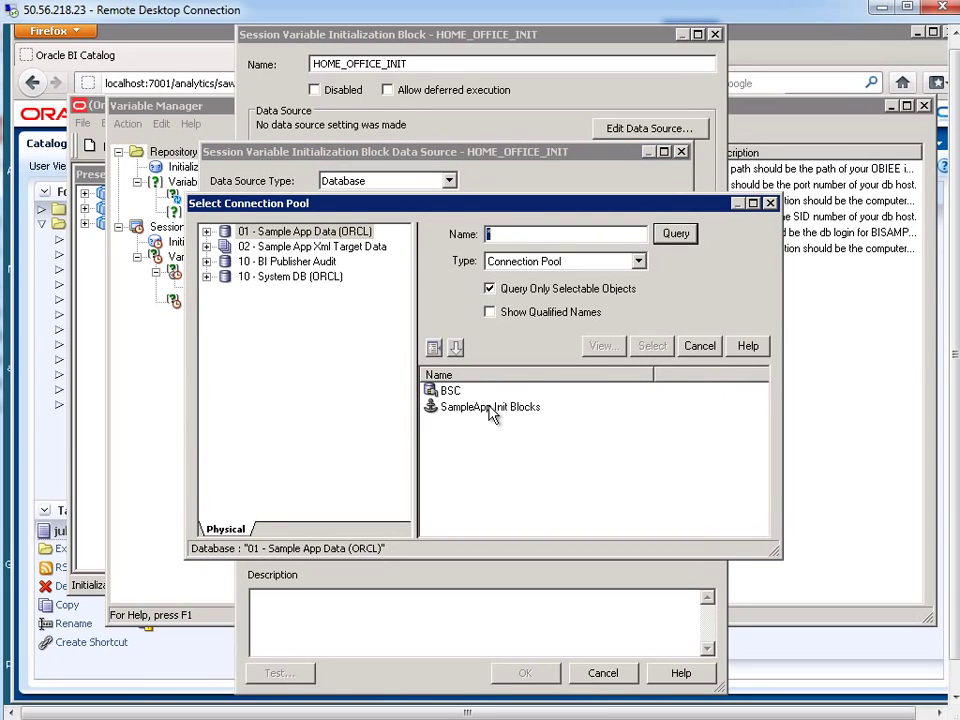
pyautogui.click(250, 234)
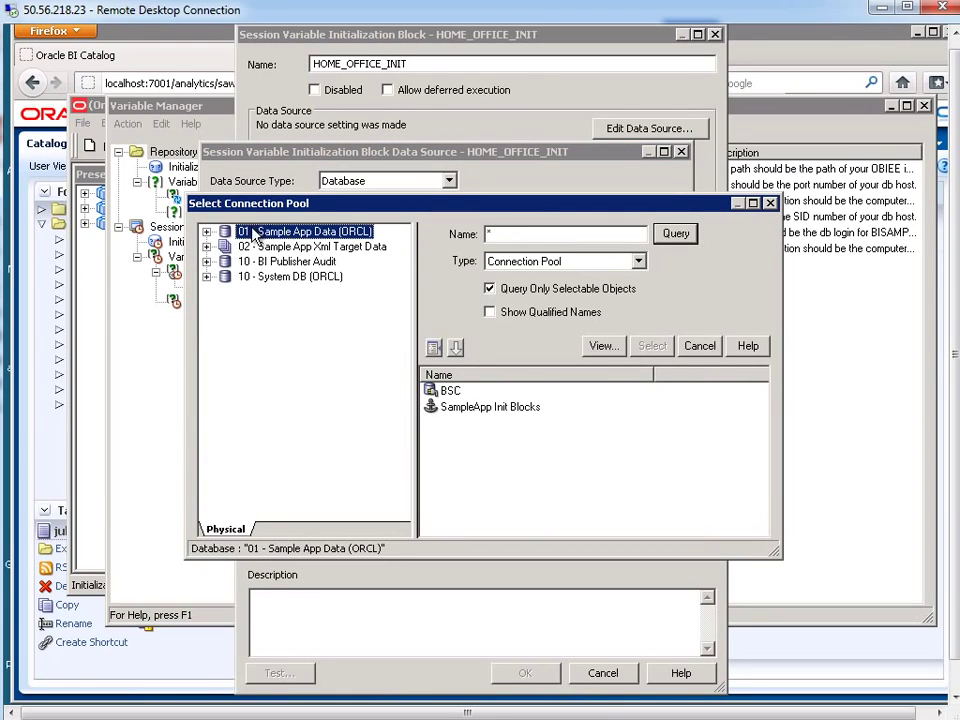
pyautogui.click(470, 411)
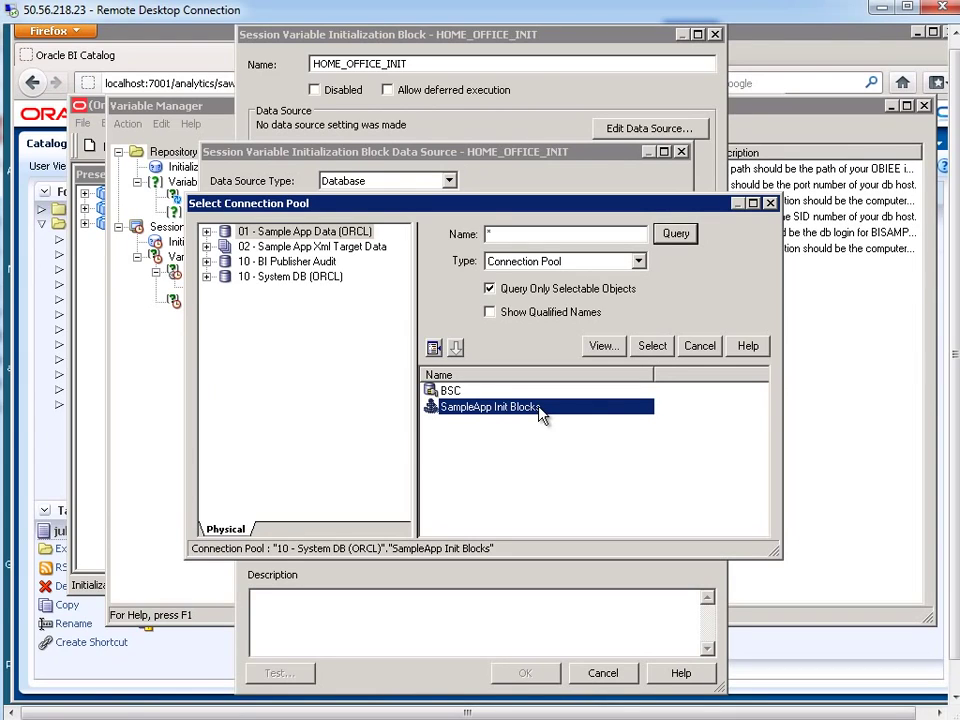
pyautogui.click(653, 350)
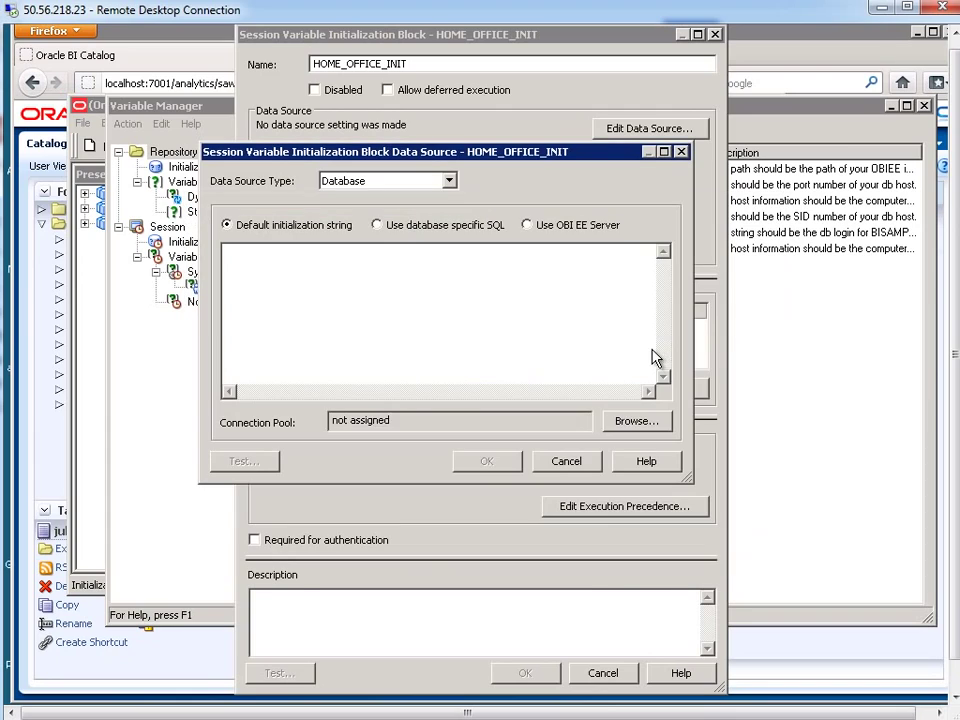
# Write 'select office_name from user_office' as the initialization string, checking column names in SQL*Plus
pyautogui.click(420, 309)
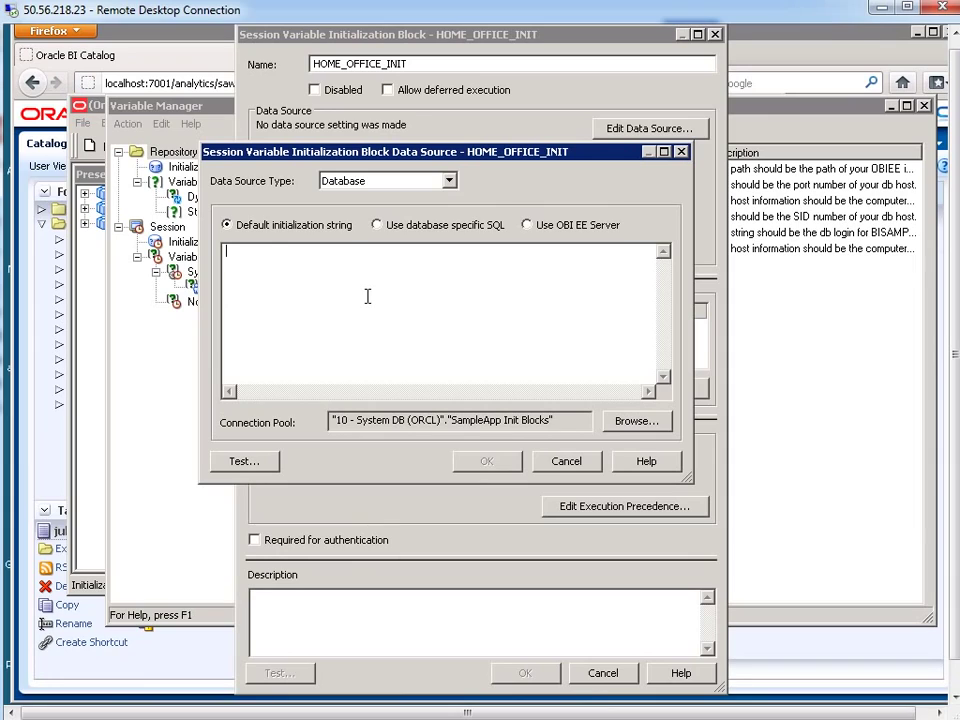
pyautogui.write('select')
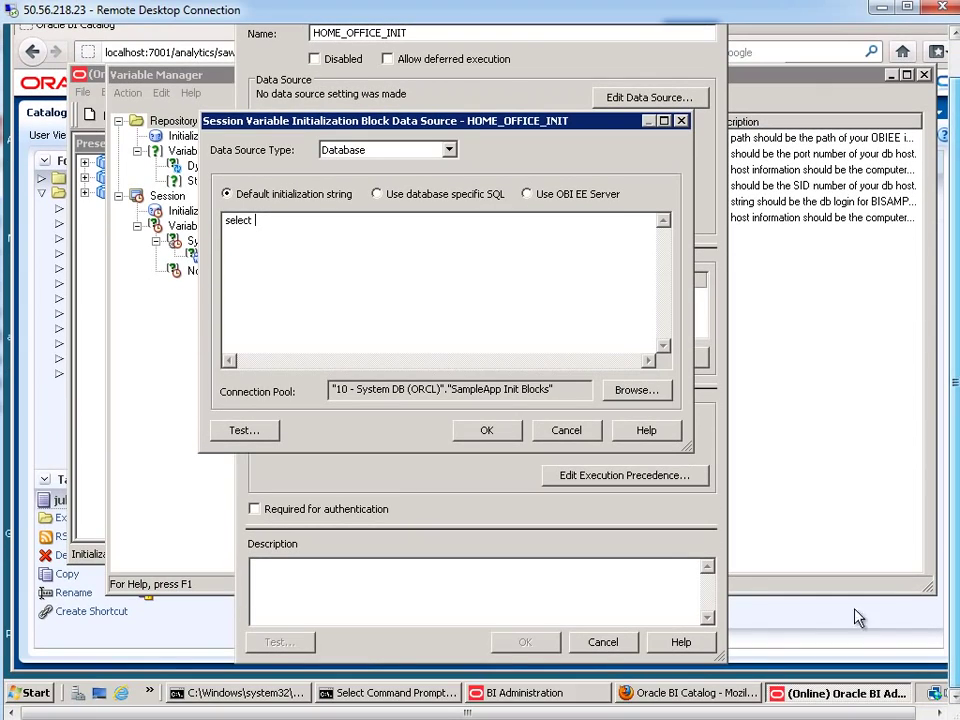
pyautogui.click(425, 697)
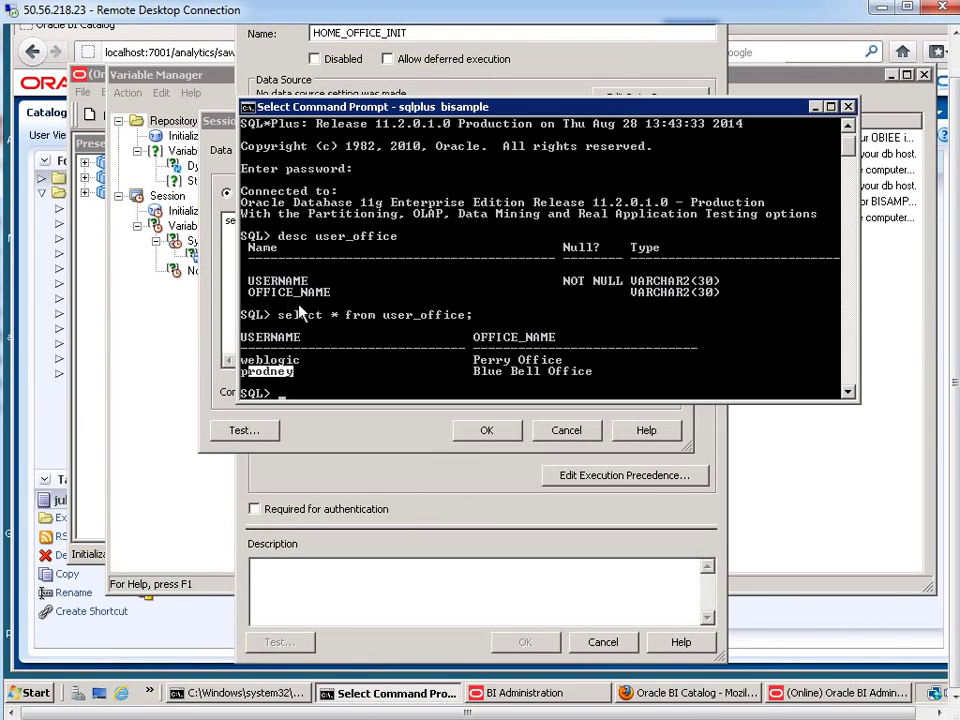
pyautogui.moveTo(249, 292); pyautogui.dragTo(331, 292)
pyautogui.click(234, 274)
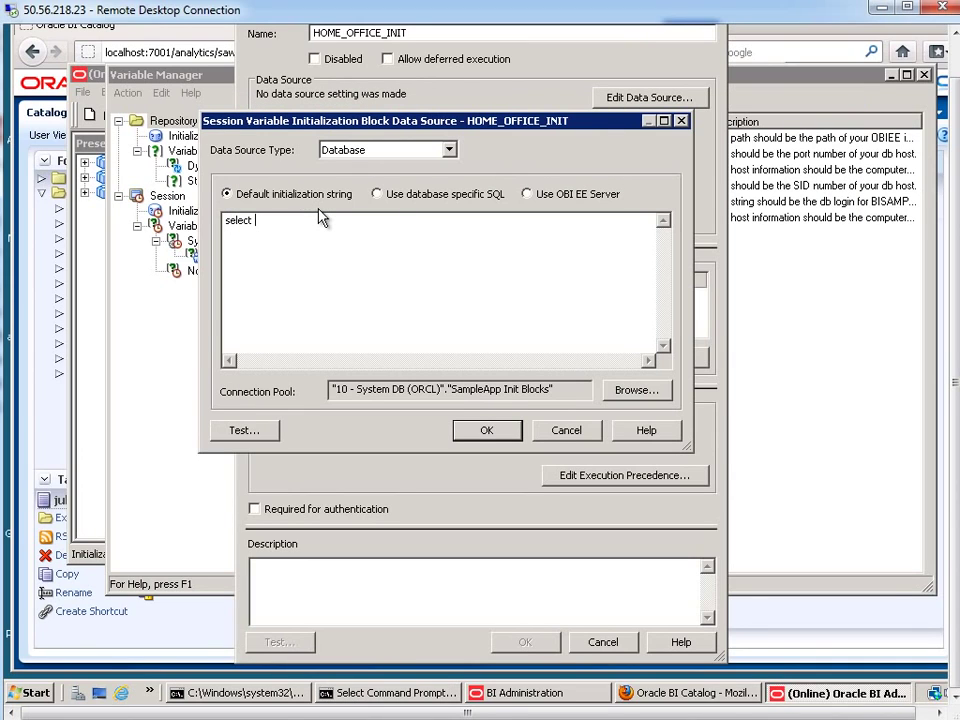
pyautogui.write('office_nam')
pyautogui.write('e')
pyautogui.press('Return')
pyautogui.write('from user_office')
pyautogui.press('Return')
# Add the condition where username = ':USER' to the initialization query
pyautogui.click(420, 697)
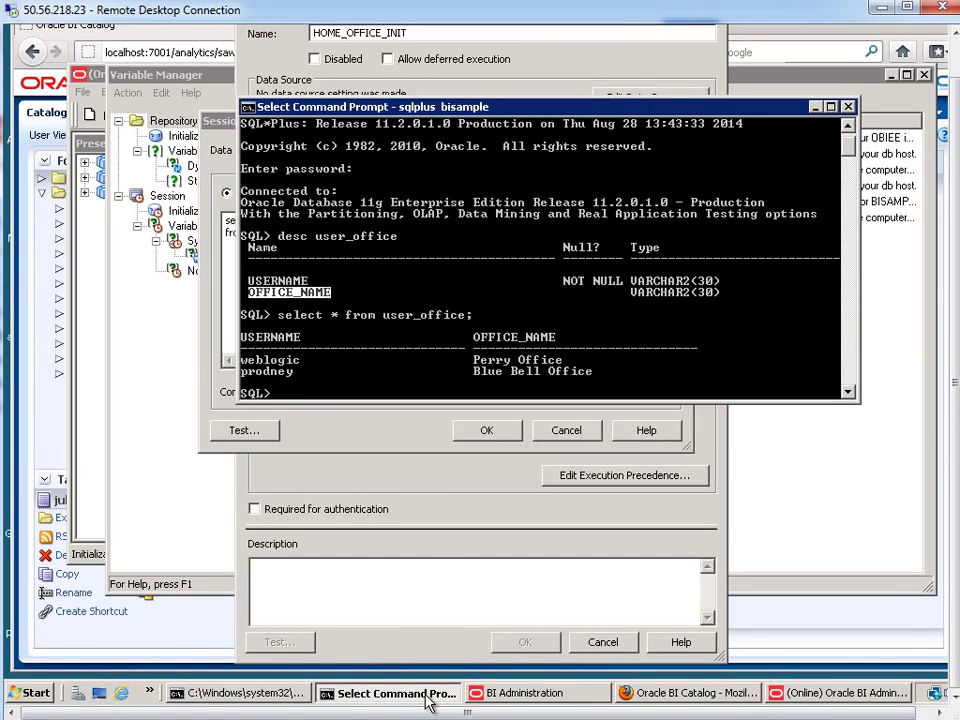
pyautogui.moveTo(317, 236); pyautogui.dragTo(398, 240)
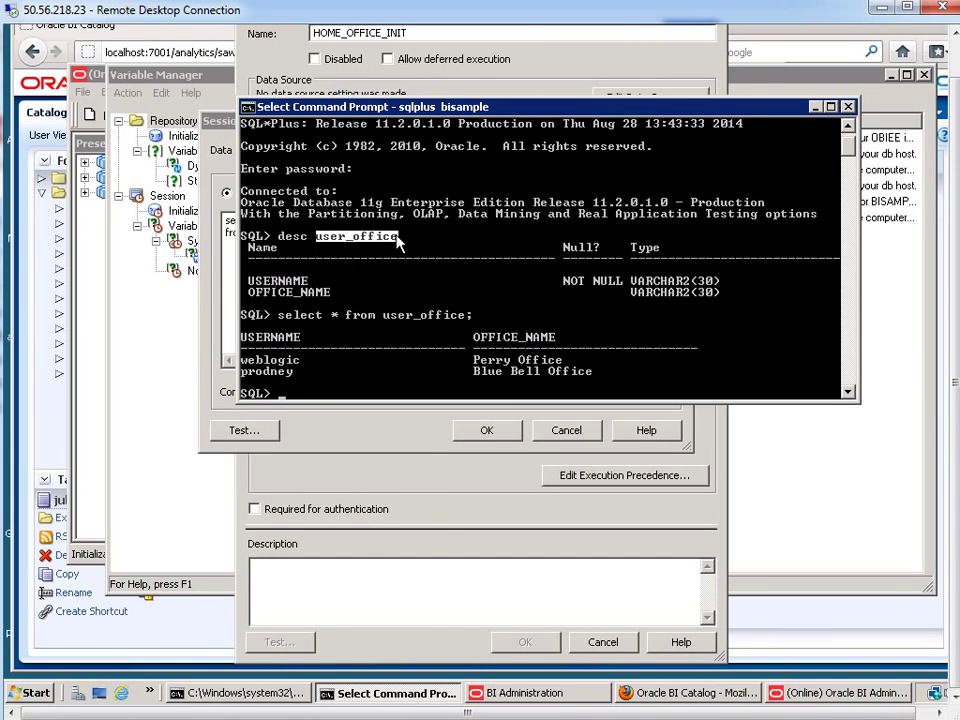
pyautogui.click(245, 282)
pyautogui.moveTo(287, 288); pyautogui.dragTo(305, 283)
pyautogui.hotkey('alt', 'Tab')
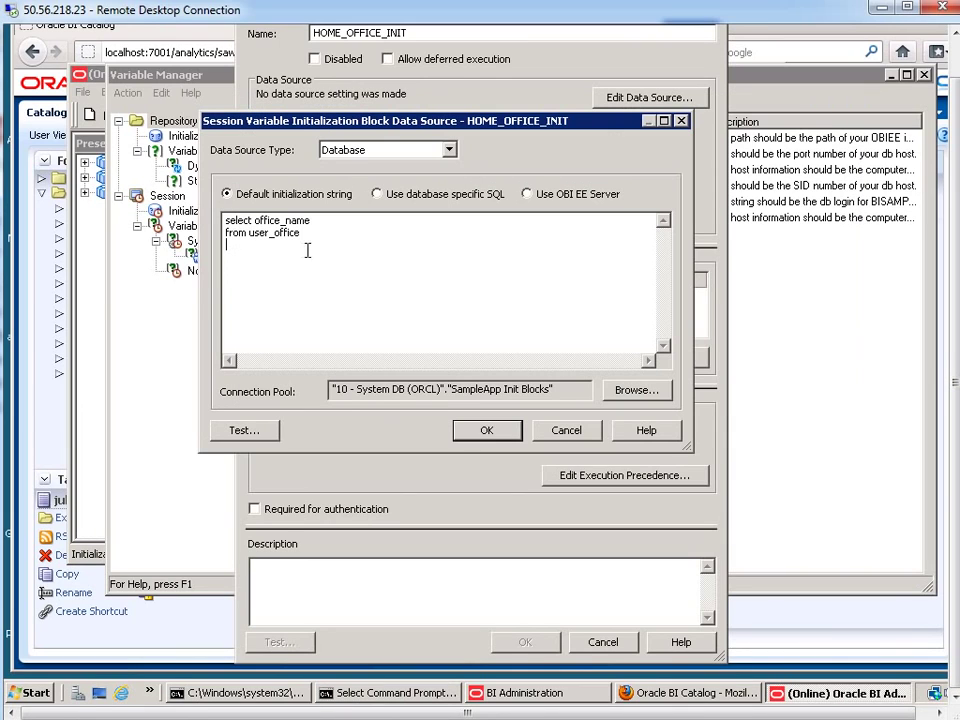
pyautogui.write("where username = ':USER'")
pyautogui.moveTo(314, 245); pyautogui.dragTo(344, 245)
pyautogui.click(388, 251)
# Confirm HOME_OFFICE_INIT, then set HOME_OFFICE's default initializer to 'Figueroa Office' and confirm
pyautogui.click(487, 430)
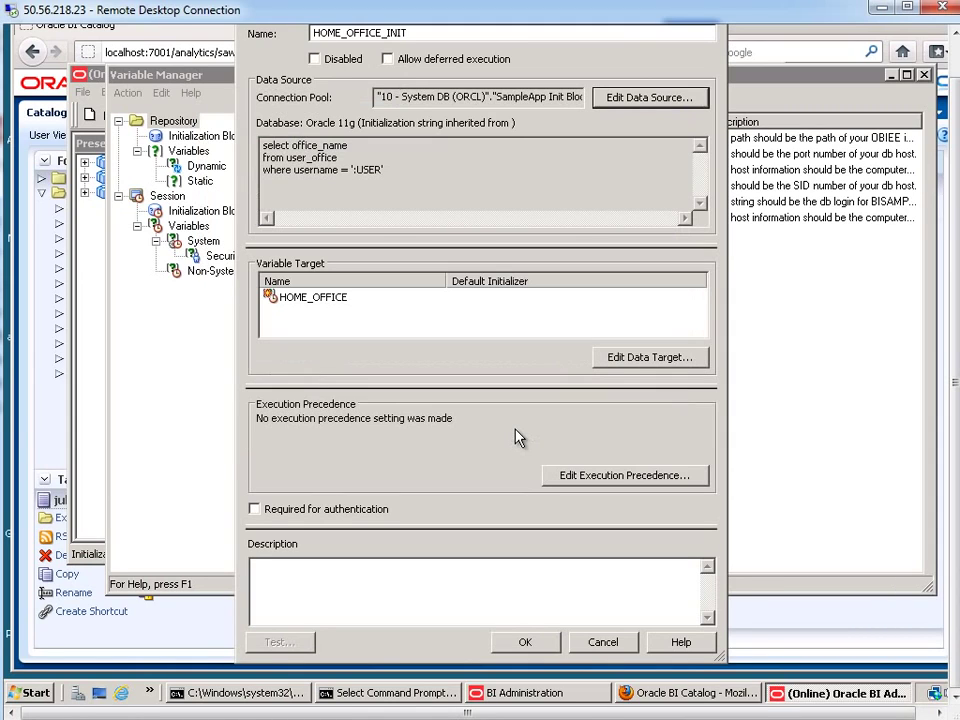
pyautogui.click(527, 643)
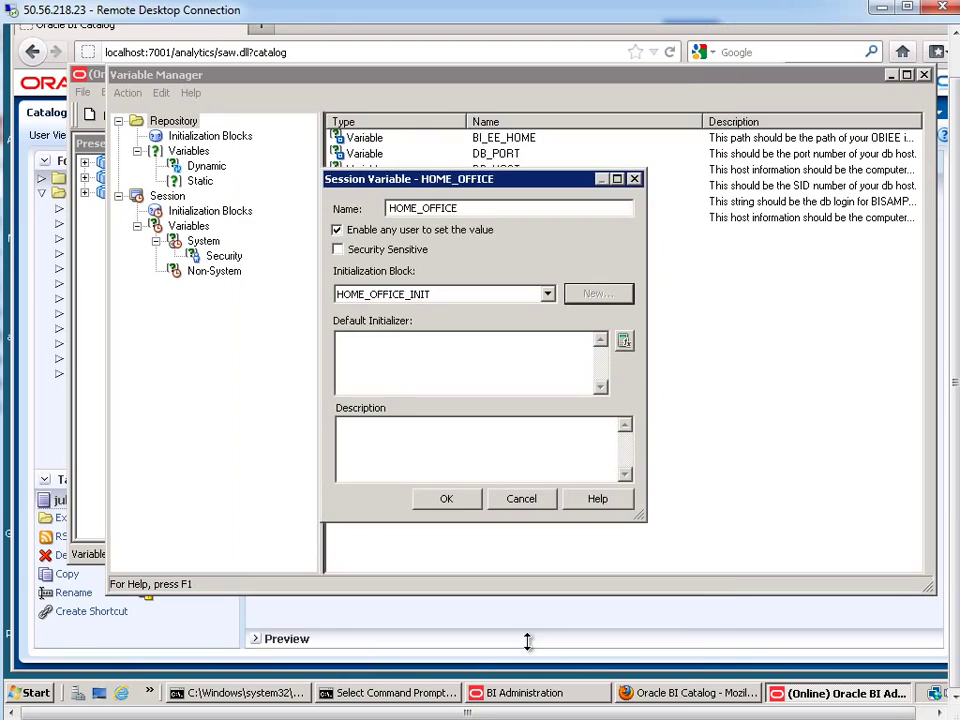
pyautogui.click(446, 355)
pyautogui.write("'")
pyautogui.write('Figueroa O')
pyautogui.press('BackSpace')
pyautogui.write("Office'")
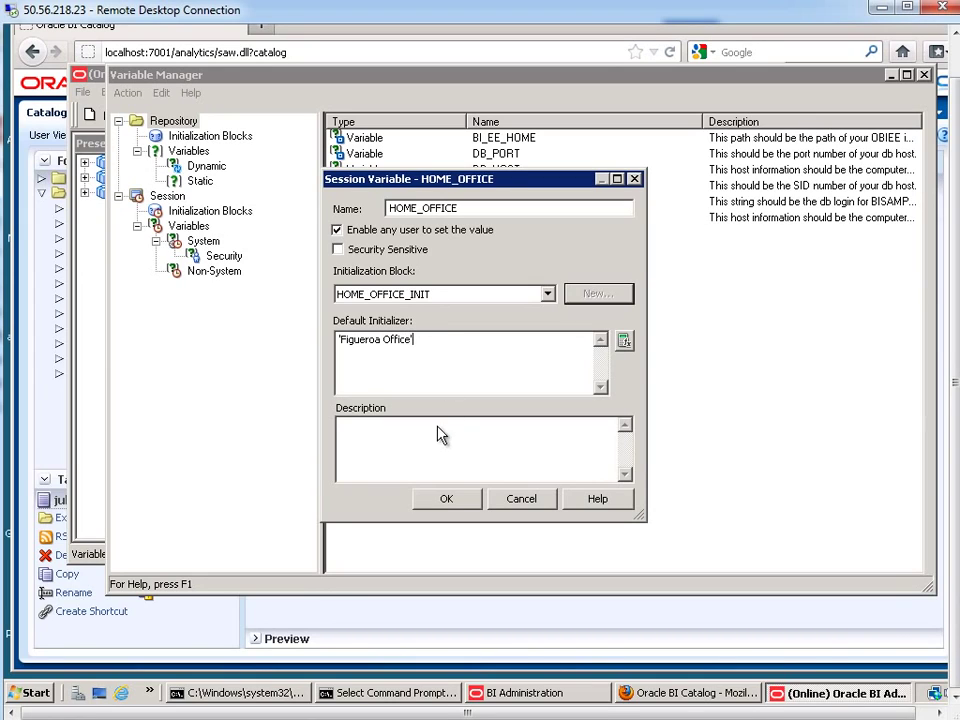
pyautogui.click(474, 506)
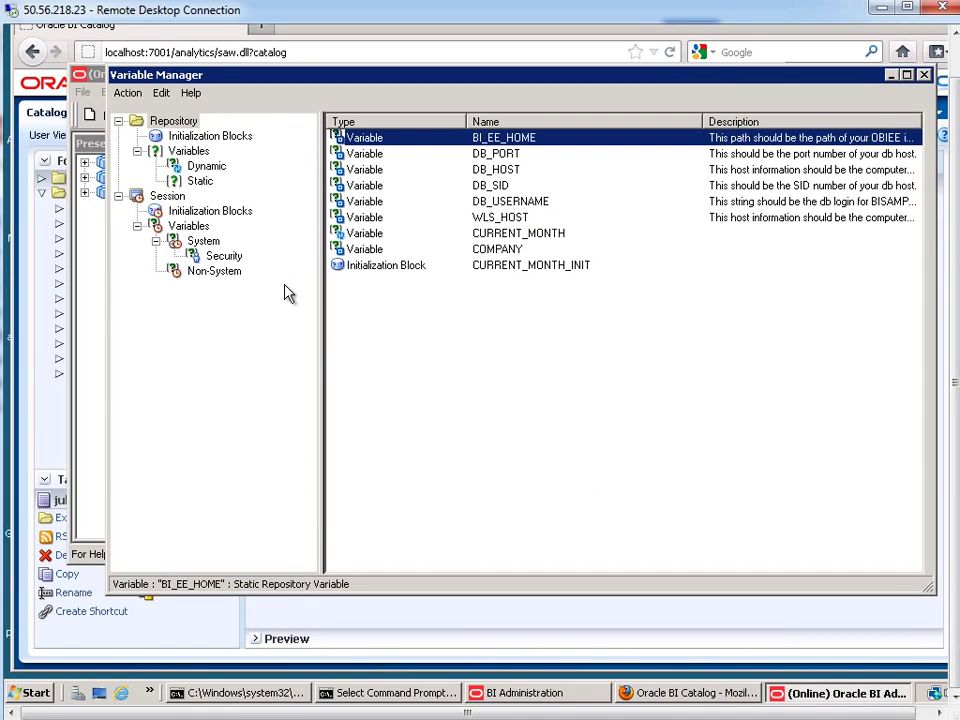
# Close the Variable Manager, save with check-in, pass the global consistency check, and exit
pyautogui.click(127, 92)
pyautogui.click(147, 138)
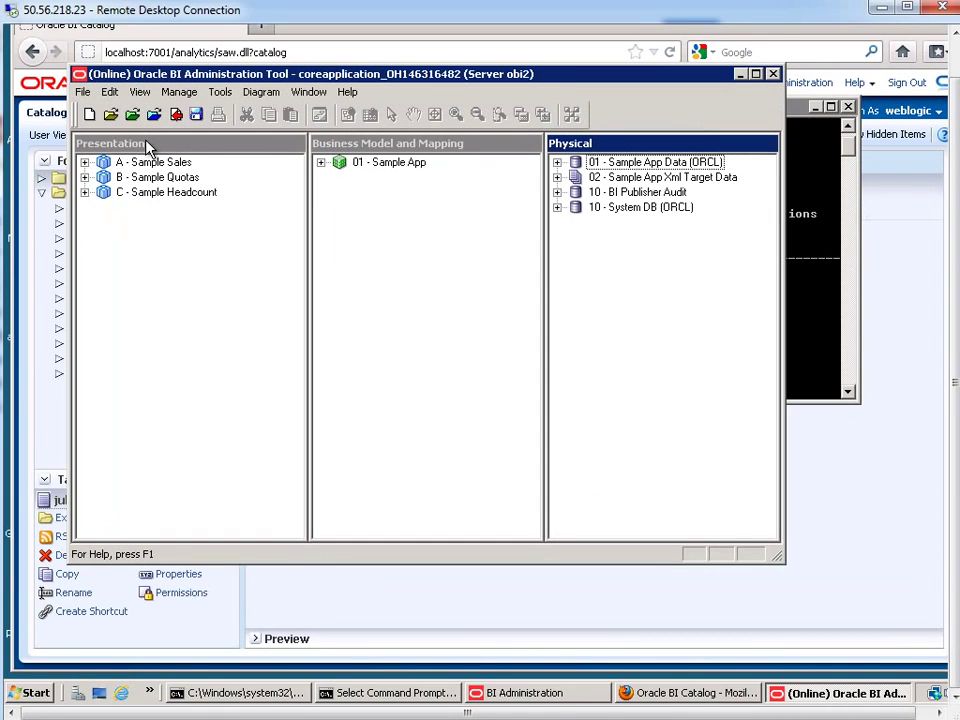
pyautogui.click(82, 92)
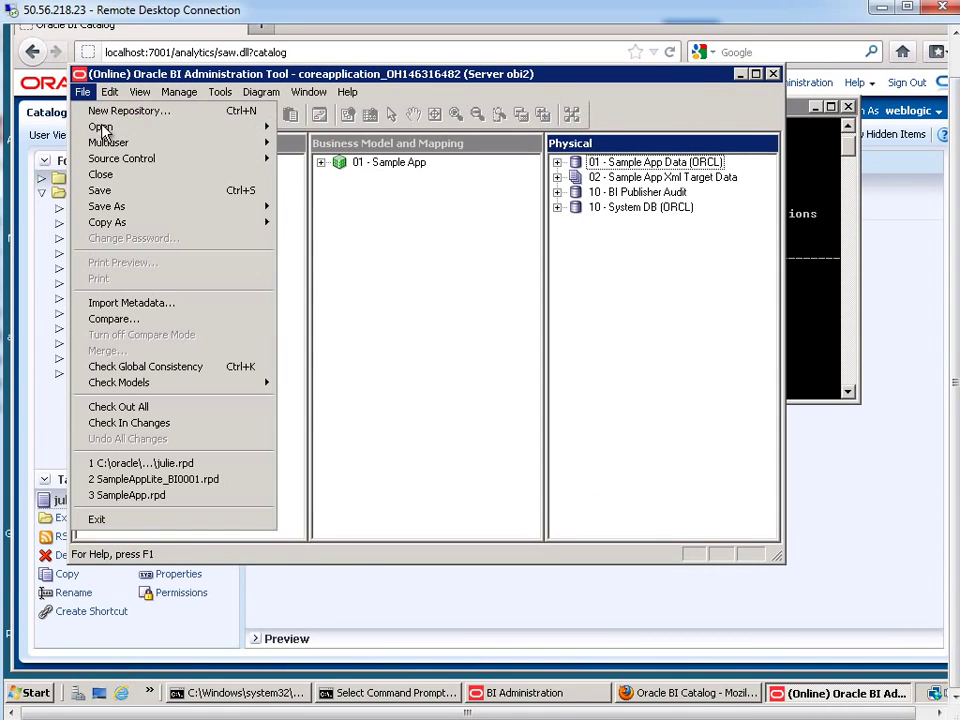
pyautogui.click(100, 190)
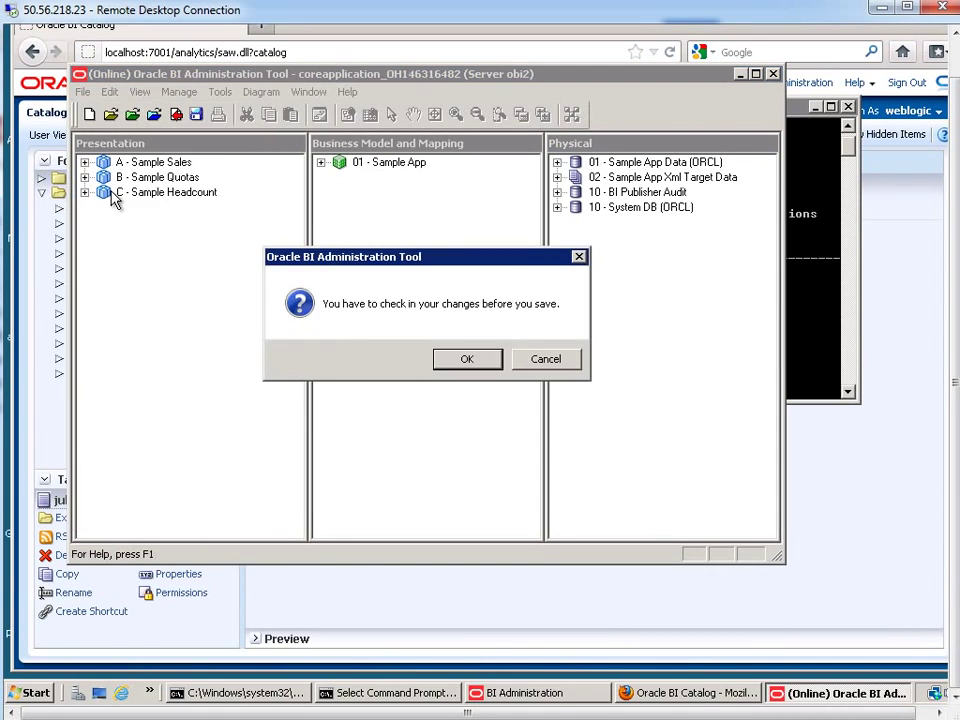
pyautogui.click(470, 360)
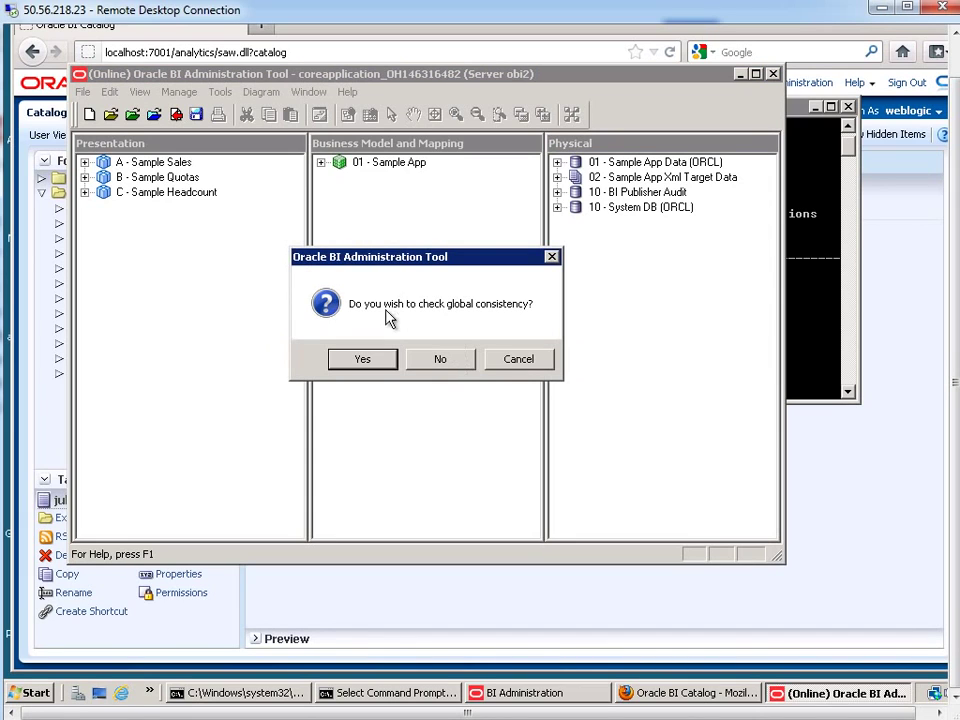
pyautogui.click(362, 359)
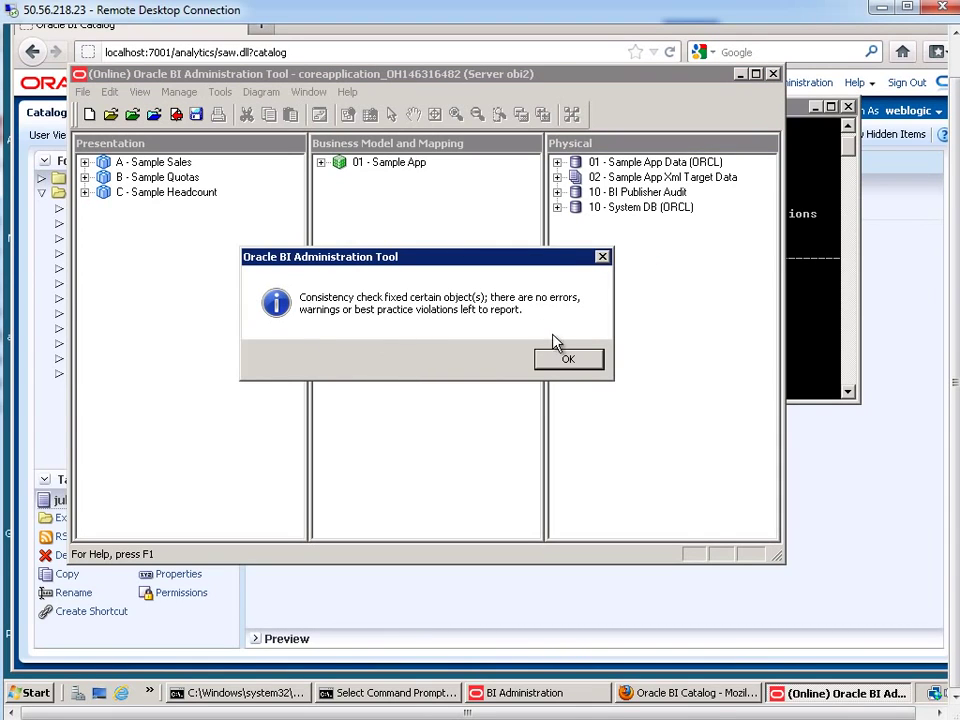
pyautogui.click(561, 366)
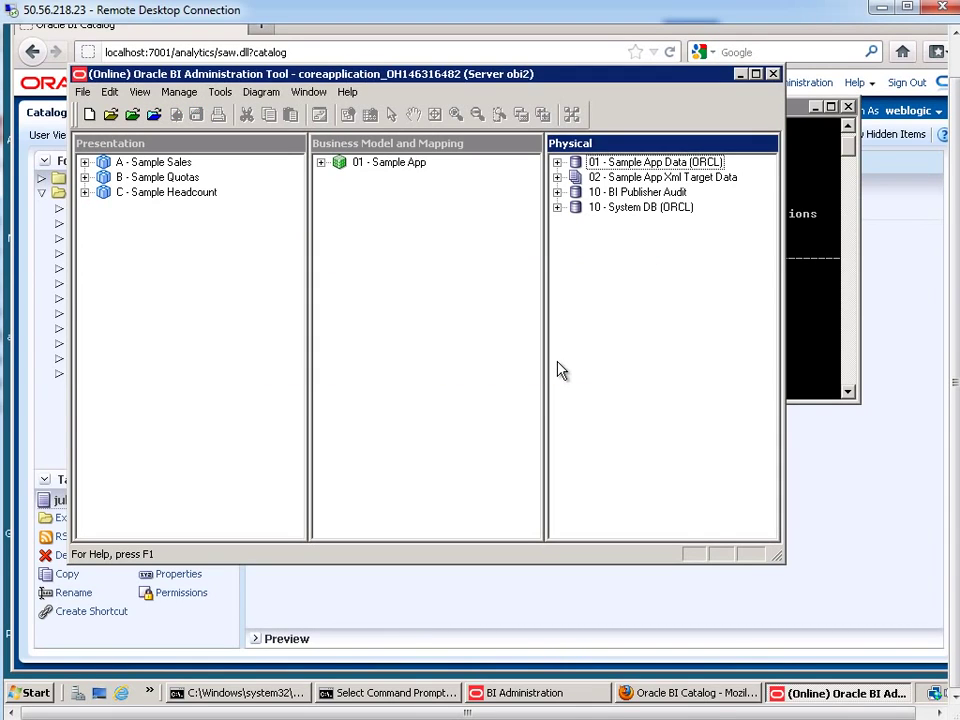
pyautogui.click(773, 74)
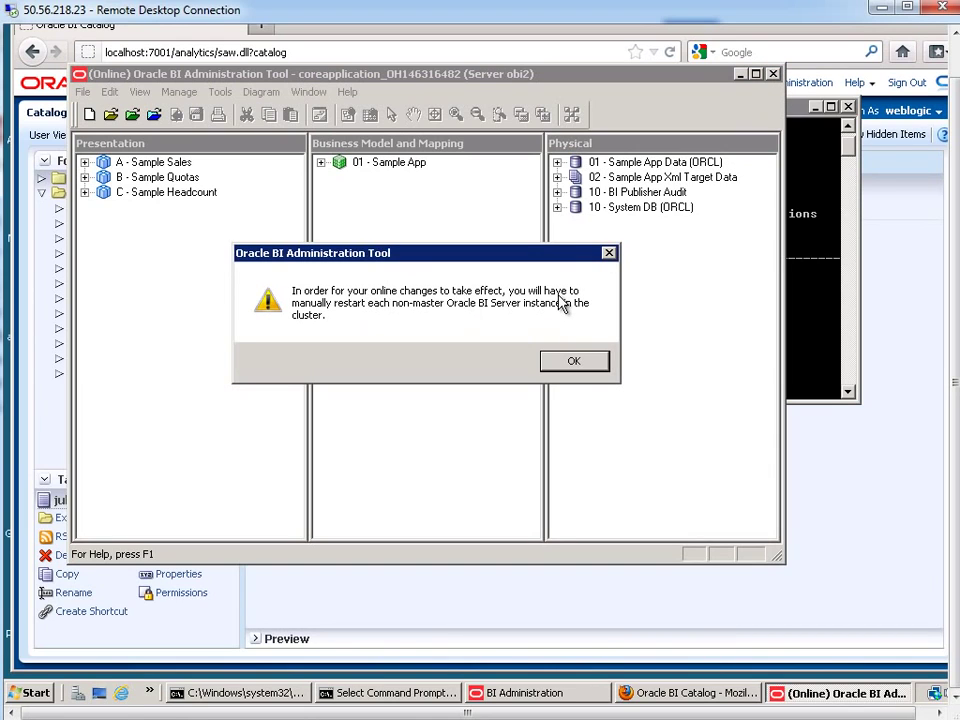
# Dismiss the server restart notice and exit SQL*Plus
pyautogui.click(572, 367)
pyautogui.click(498, 319)
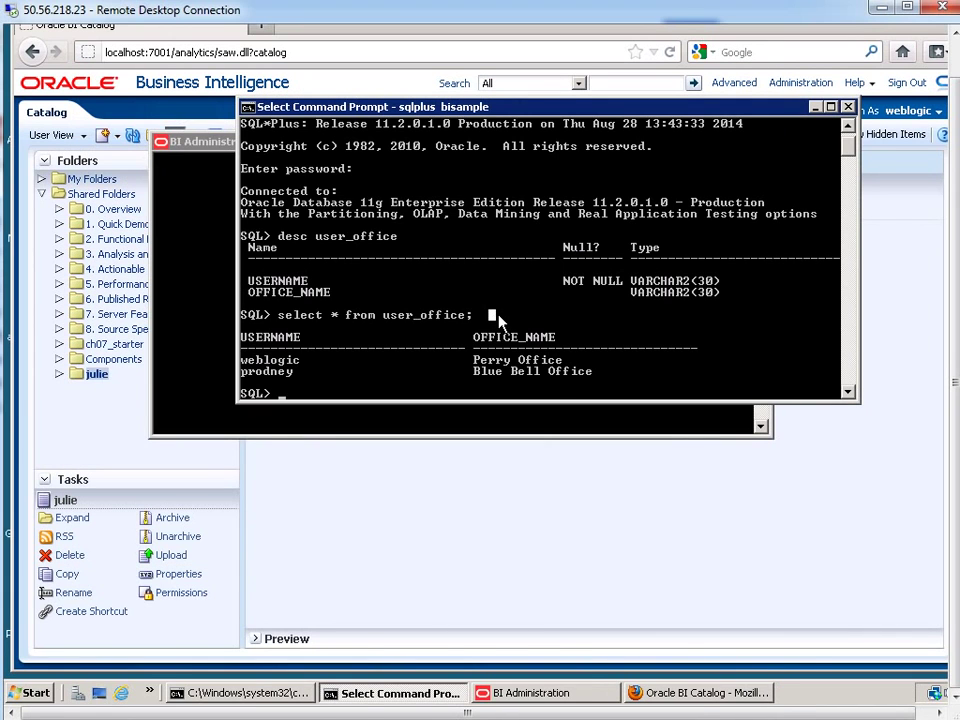
pyautogui.write('exit')
pyautogui.press('Return')
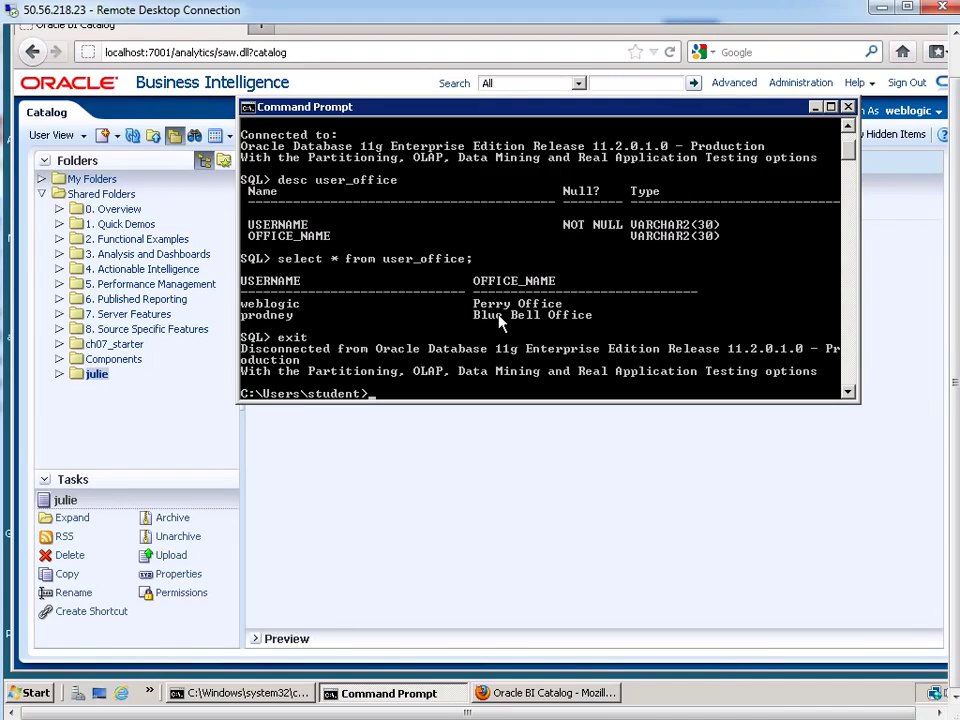
# Stop all Oracle BI server processes with opmnctl stopall
pyautogui.write('opmnctl stopall')
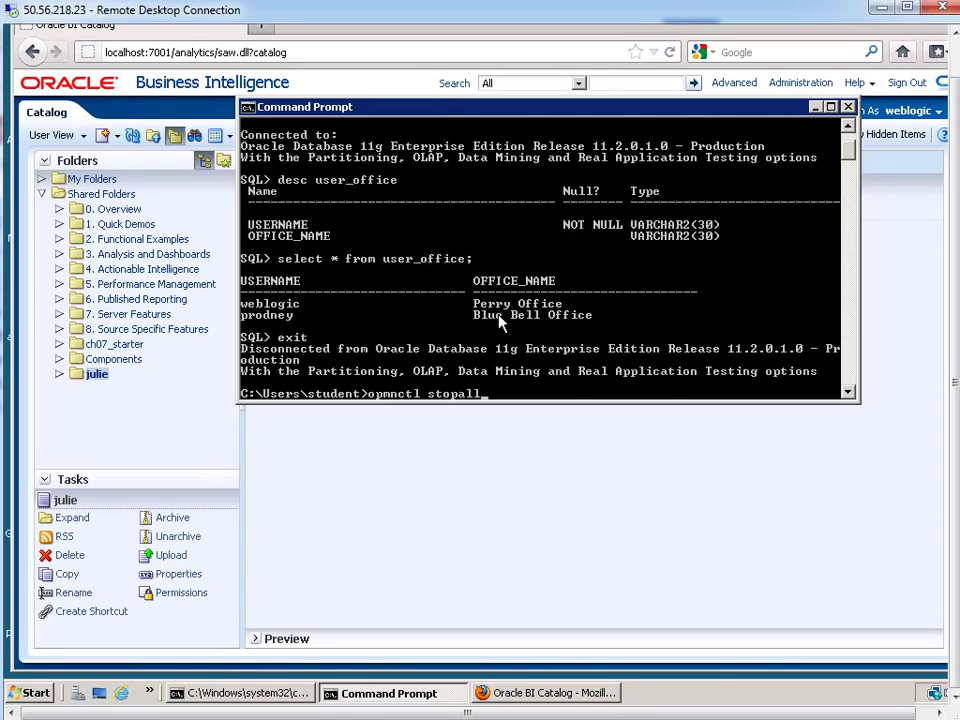
pyautogui.press('Return')
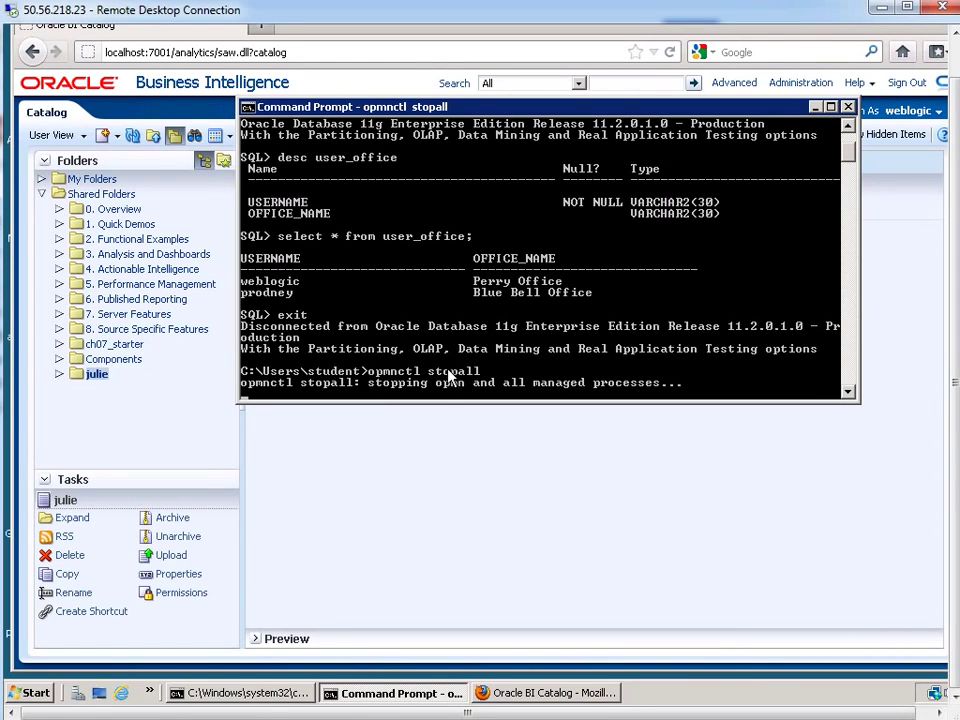
pyautogui.click(584, 365)
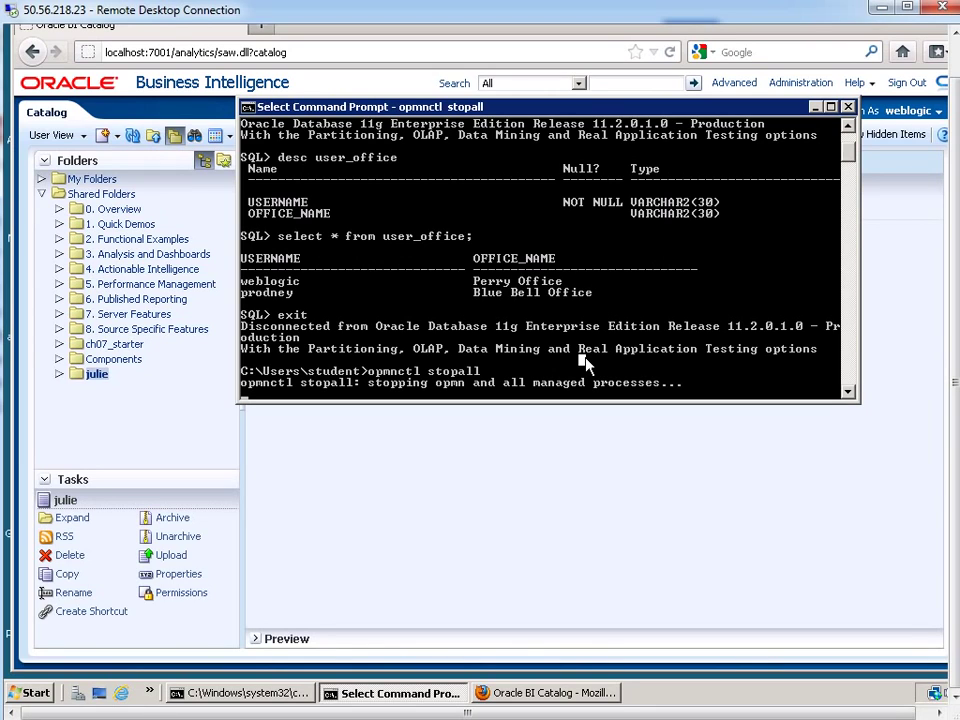
pyautogui.press('Escape')
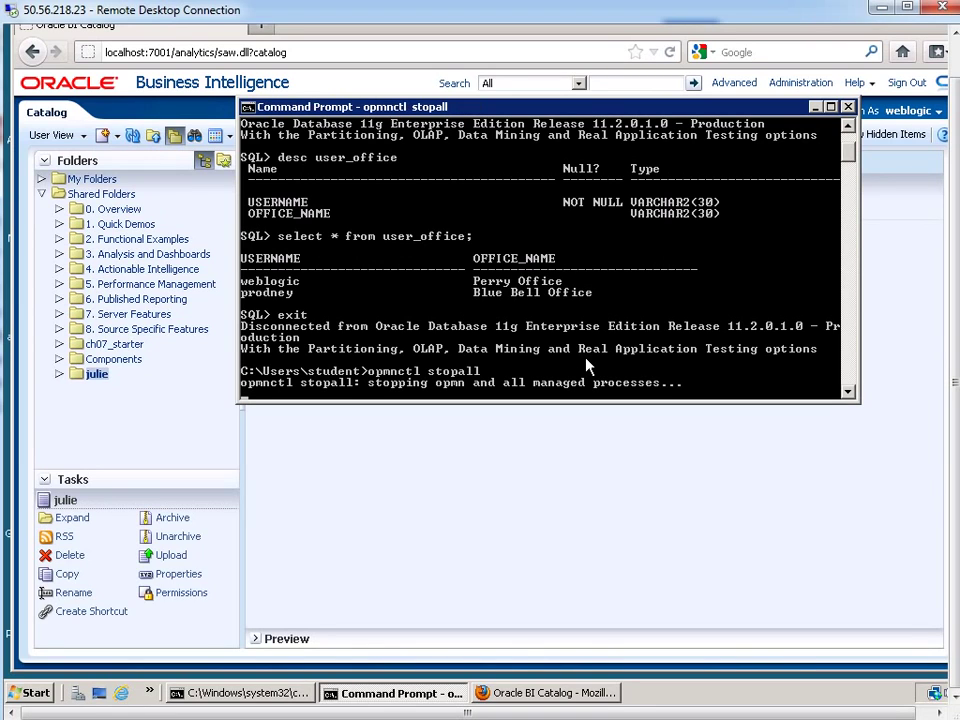
# Start all Oracle BI server processes with opmnctl startall
pyautogui.click(673, 346)
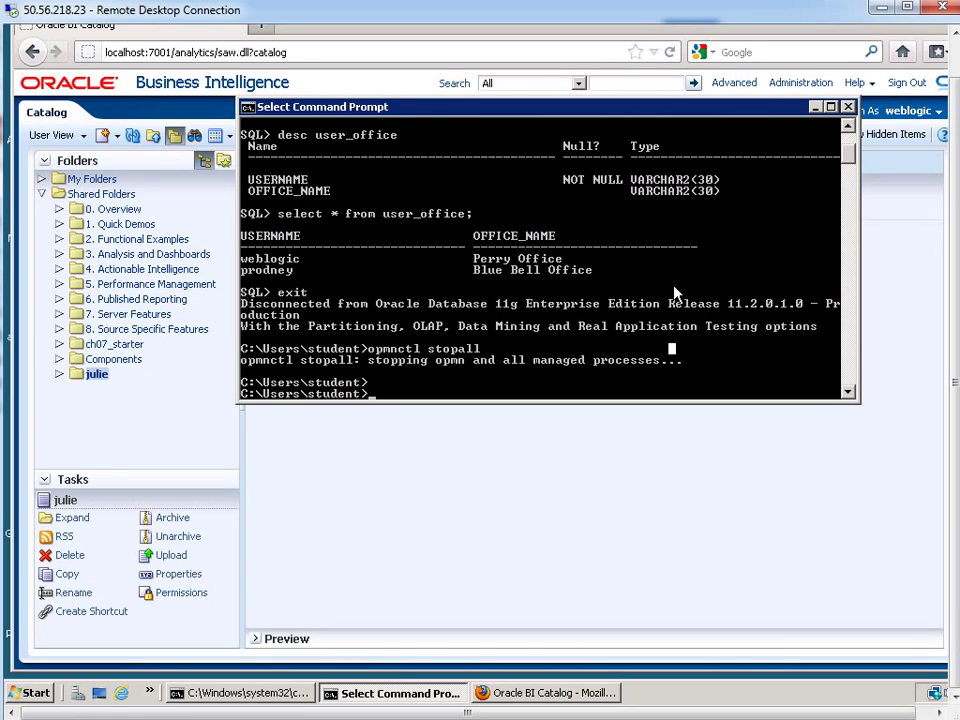
pyautogui.press('Escape')
pyautogui.press('Up')
pyautogui.press('BackSpace')
pyautogui.press('BackSpace')
pyautogui.press('BackSpace')
pyautogui.press('BackSpace')
pyautogui.press('BackSpace')
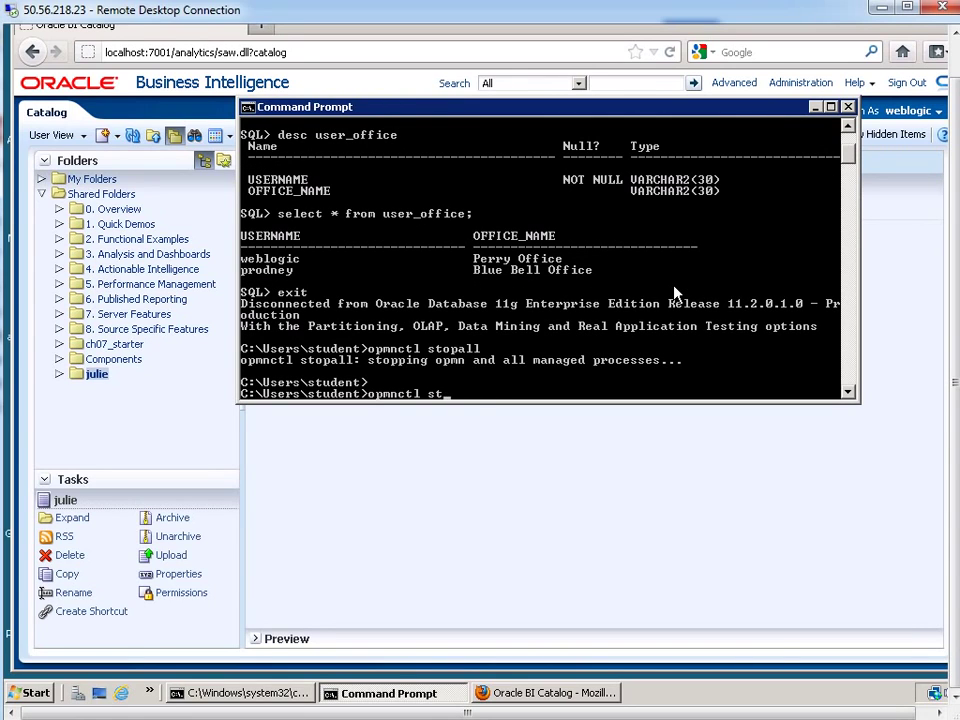
pyautogui.write('artall')
pyautogui.press('Return')
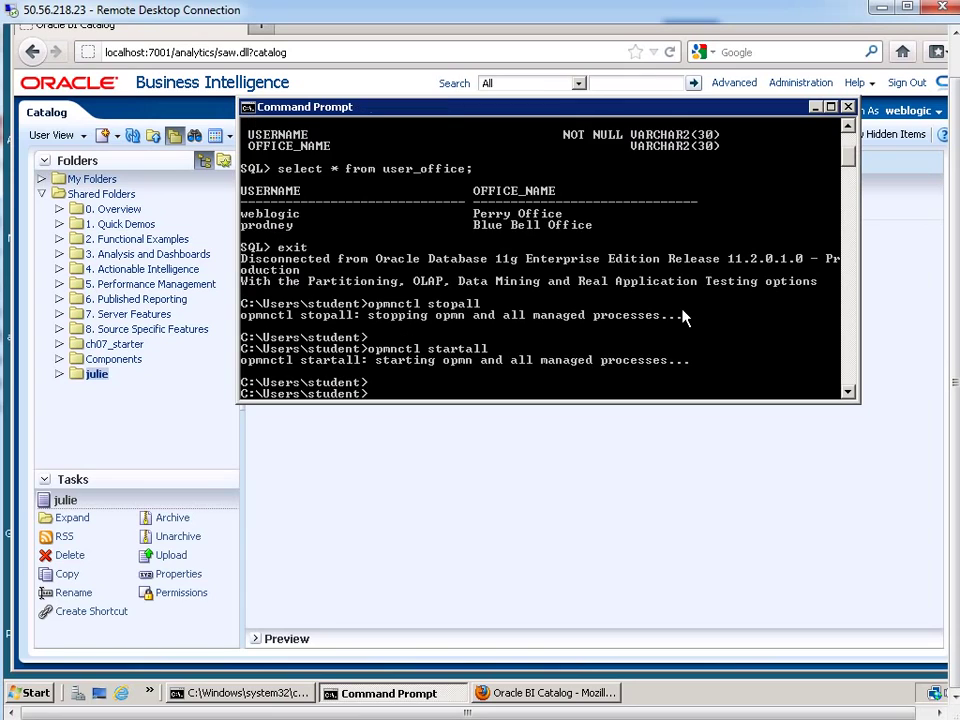
# Run opmnctl status and confirm all five BI processes report Alive
pyautogui.press('Up')
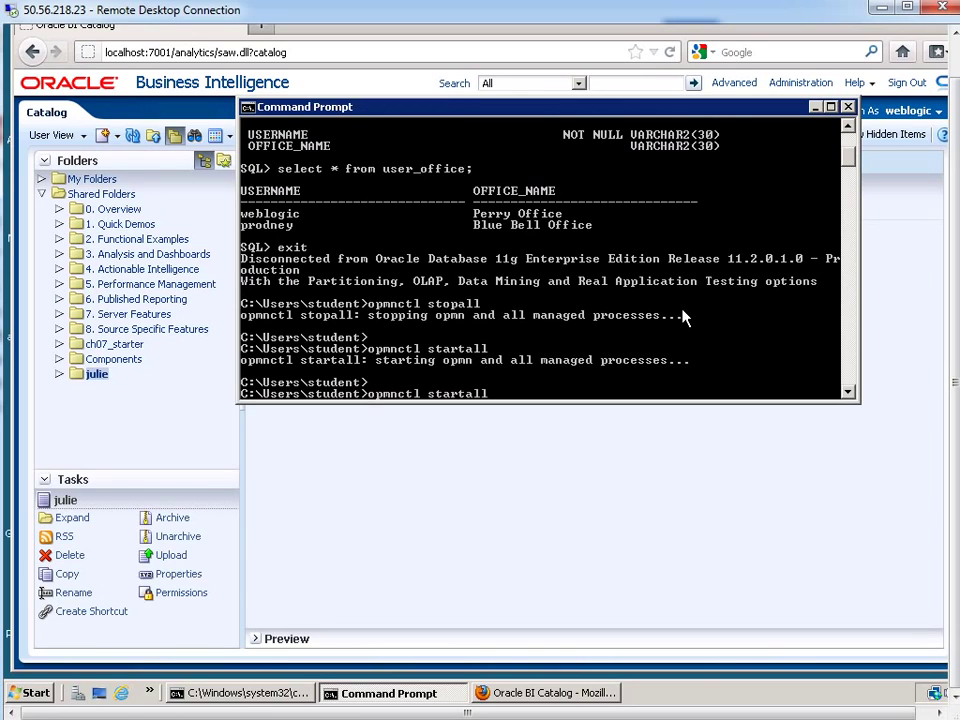
pyautogui.press('BackSpace')
pyautogui.press('BackSpace')
pyautogui.press('BackSpace')
pyautogui.press('BackSpace')
pyautogui.press('BackSpace')
pyautogui.write('tus')
pyautogui.press('Return')
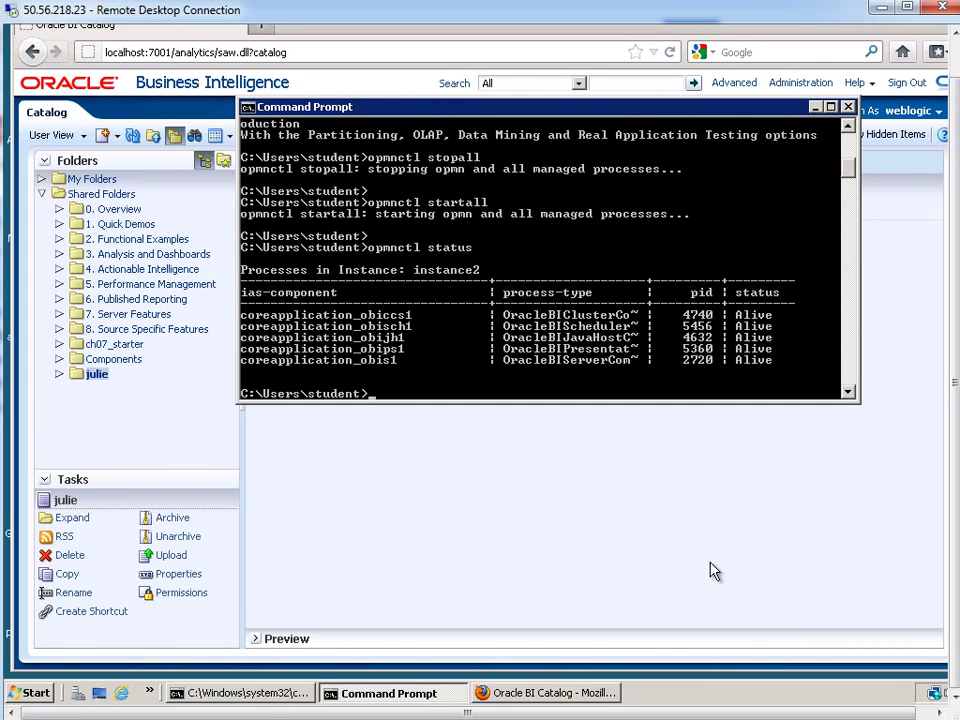
pyautogui.click(633, 602)
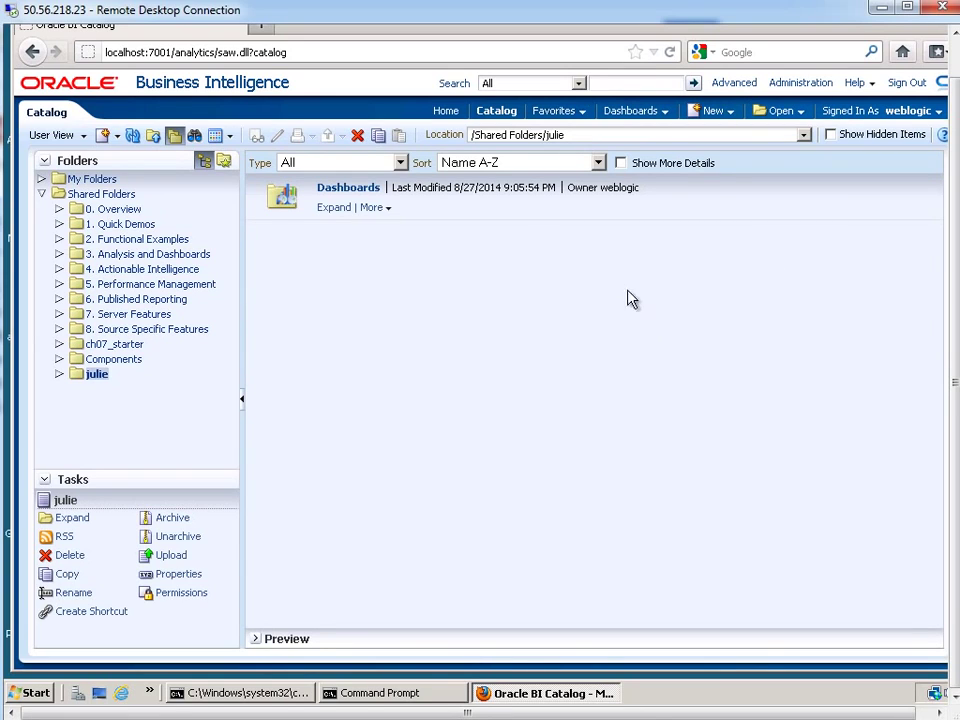
# Sign out of Oracle BI and sign back in with the saved administrator login
pyautogui.click(905, 87)
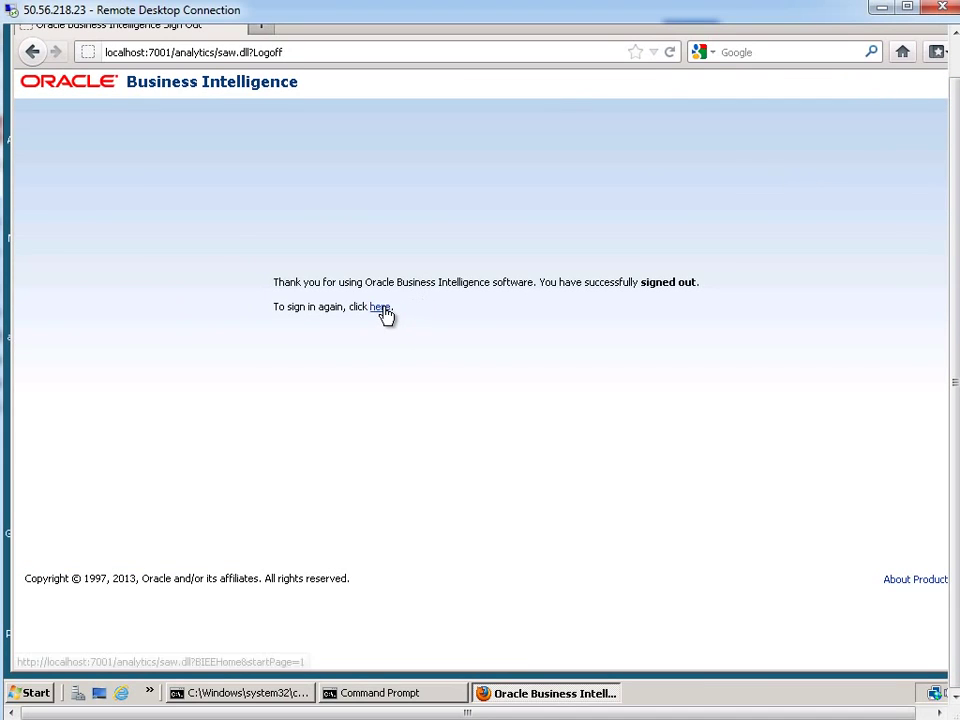
pyautogui.click(383, 308)
pyautogui.write('w')
pyautogui.click(420, 277)
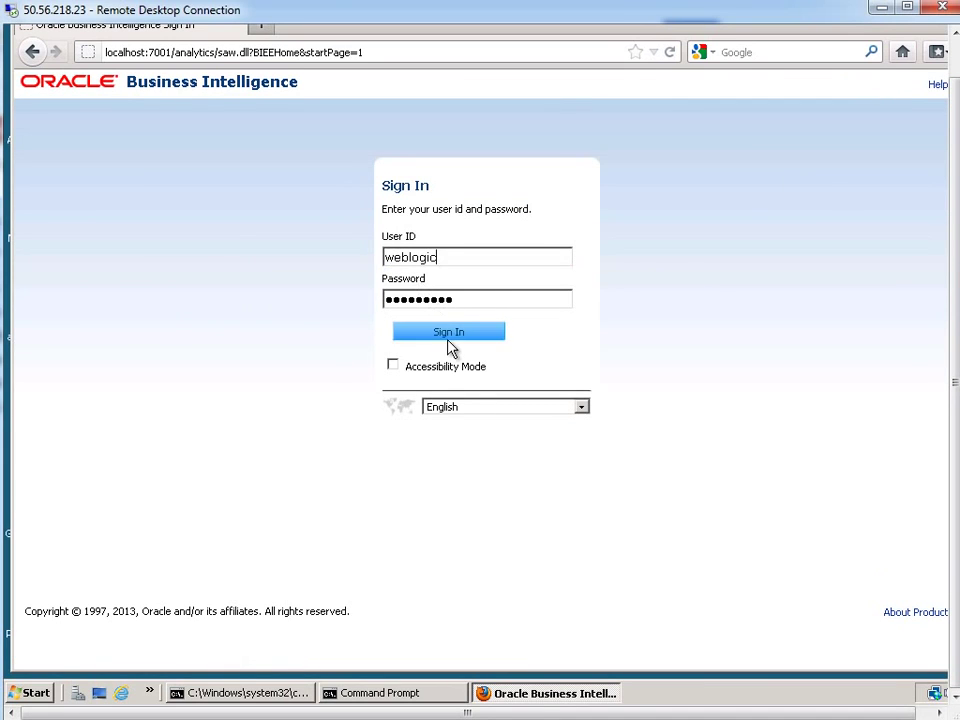
pyautogui.click(447, 335)
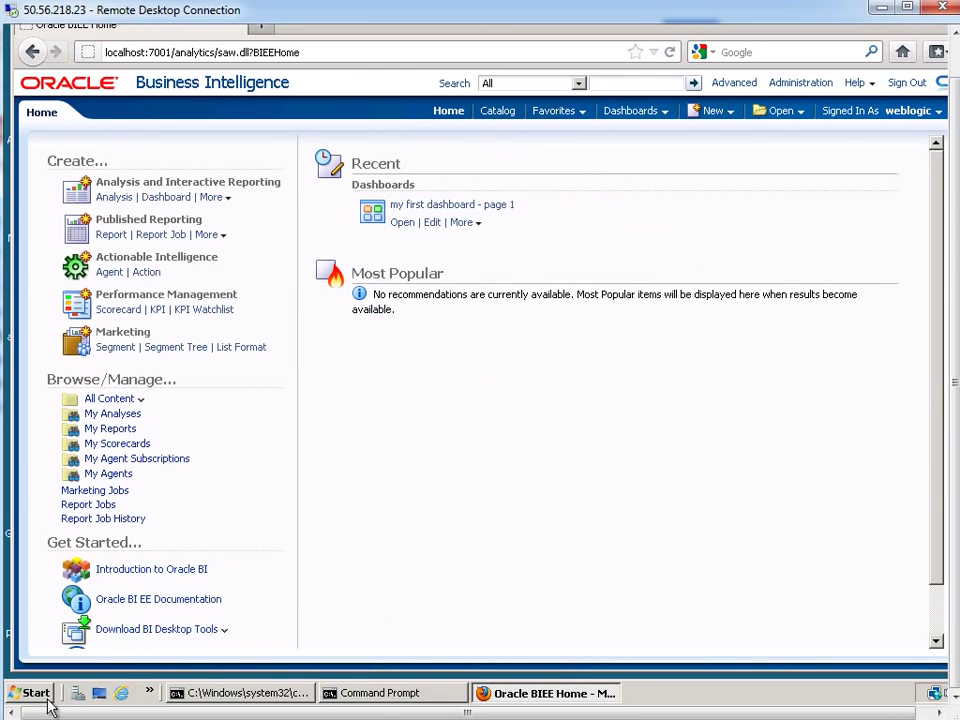
# Launch BI Administration from the Oracle Business Intelligence program folder
pyautogui.click(22, 693)
pyautogui.click(55, 632)
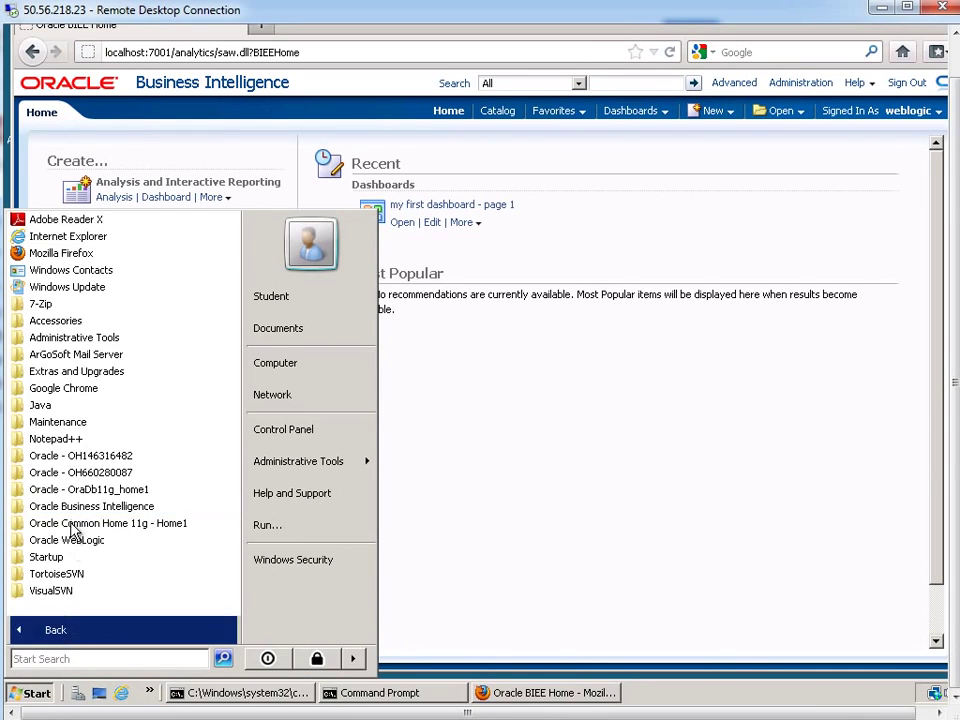
pyautogui.click(73, 505)
pyautogui.click(76, 507)
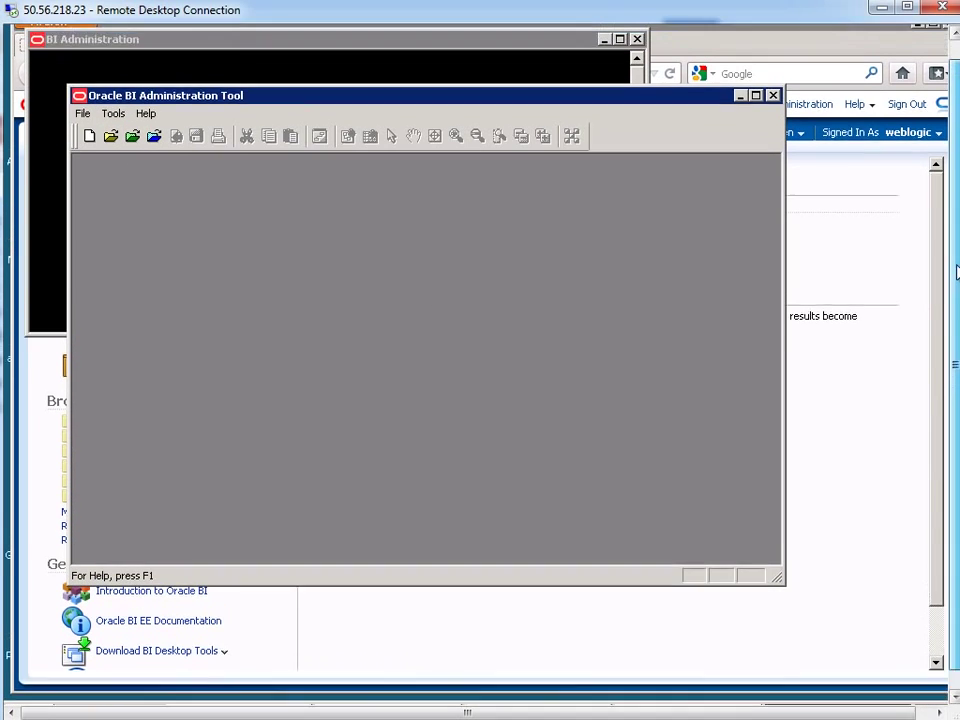
# Open the repository online with the required passwords, then open Manage > Sessions
pyautogui.click(82, 131)
pyautogui.moveTo(180, 168)
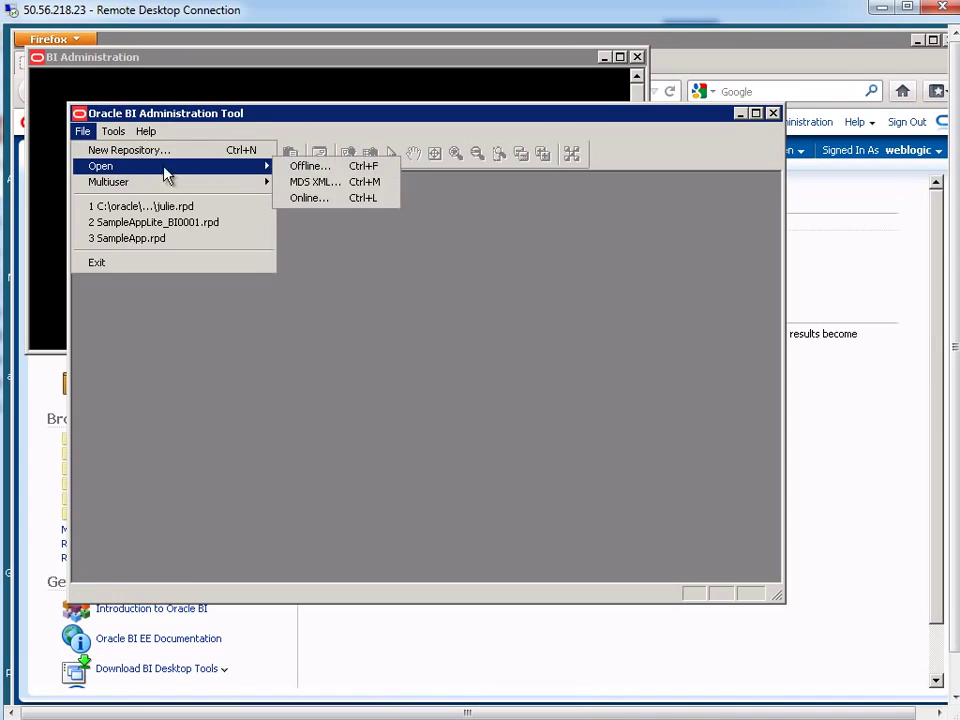
pyautogui.click(332, 199)
pyautogui.write('Admin123')
pyautogui.press('Tab')
pyautogui.press('Tab')
pyautogui.write('weblogic1')
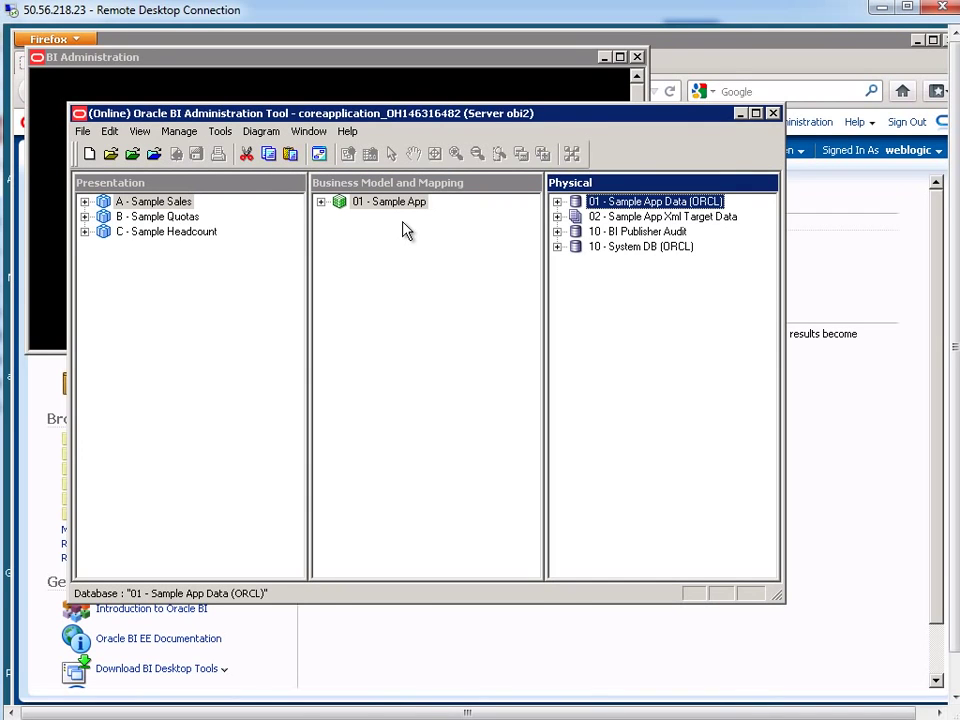
pyautogui.click(174, 133)
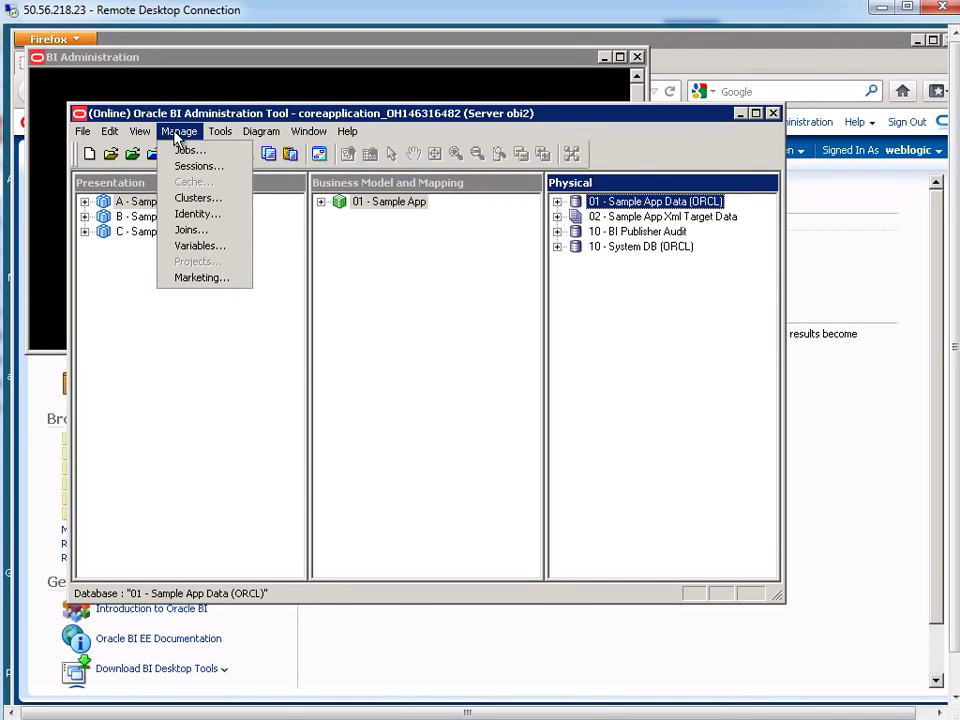
pyautogui.click(183, 167)
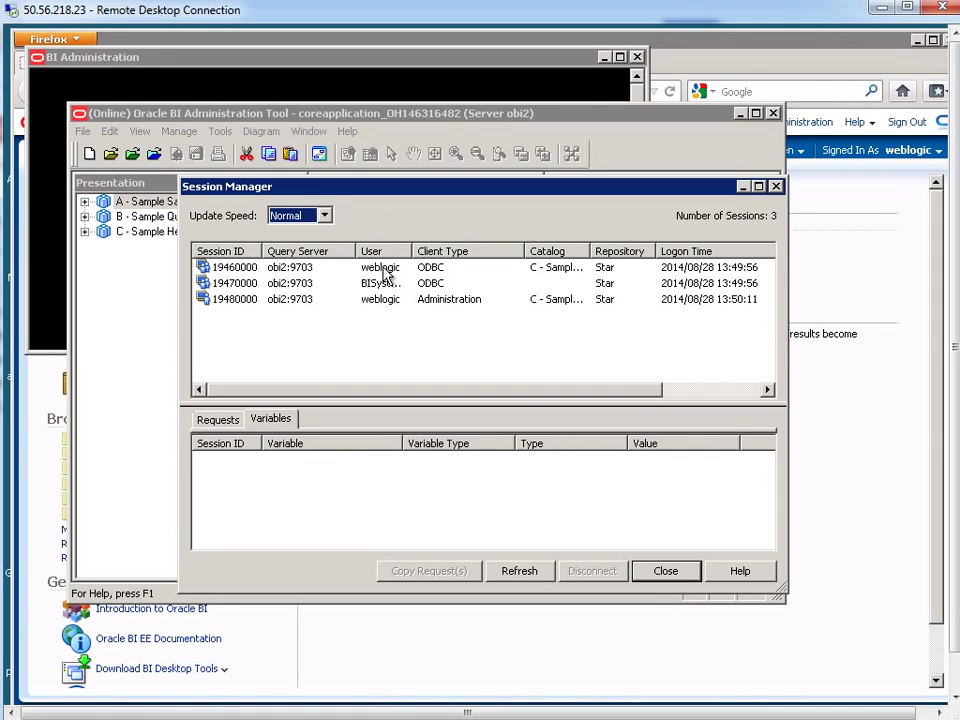
# Pause updates, confirm the first session's HOME_OFFICE is Perry Office, then restore Normal speed
pyautogui.click(324, 218)
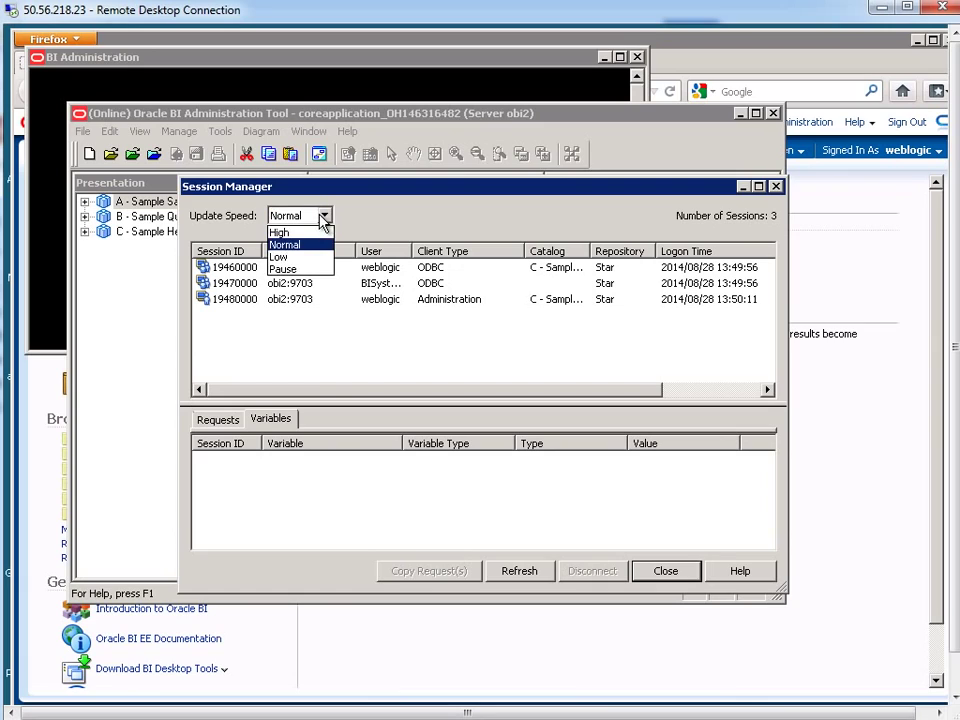
pyautogui.click(292, 270)
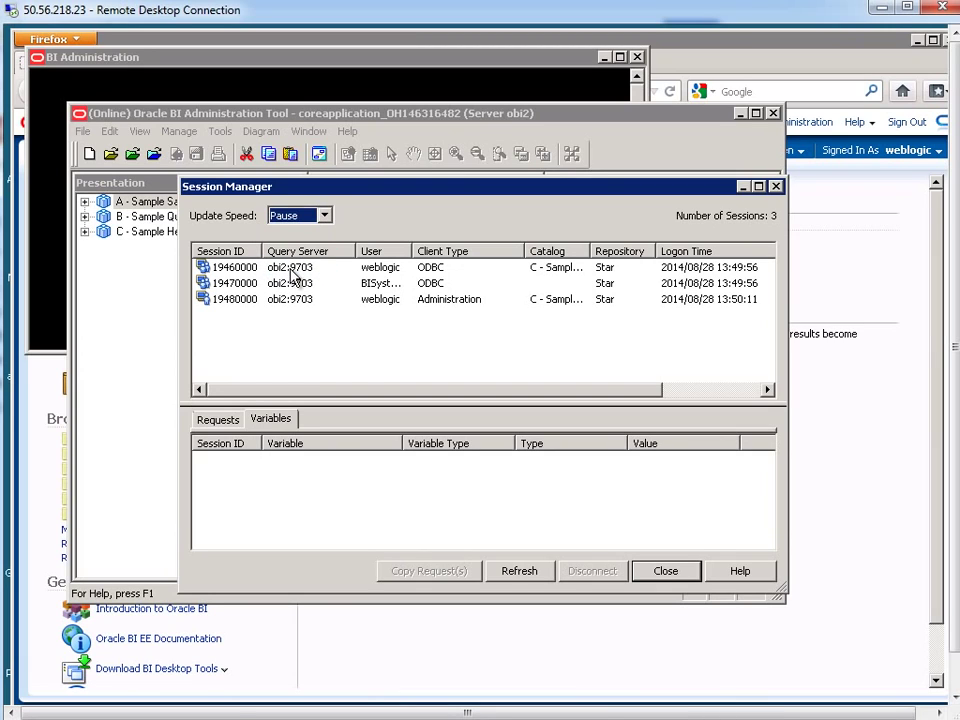
pyautogui.click(378, 268)
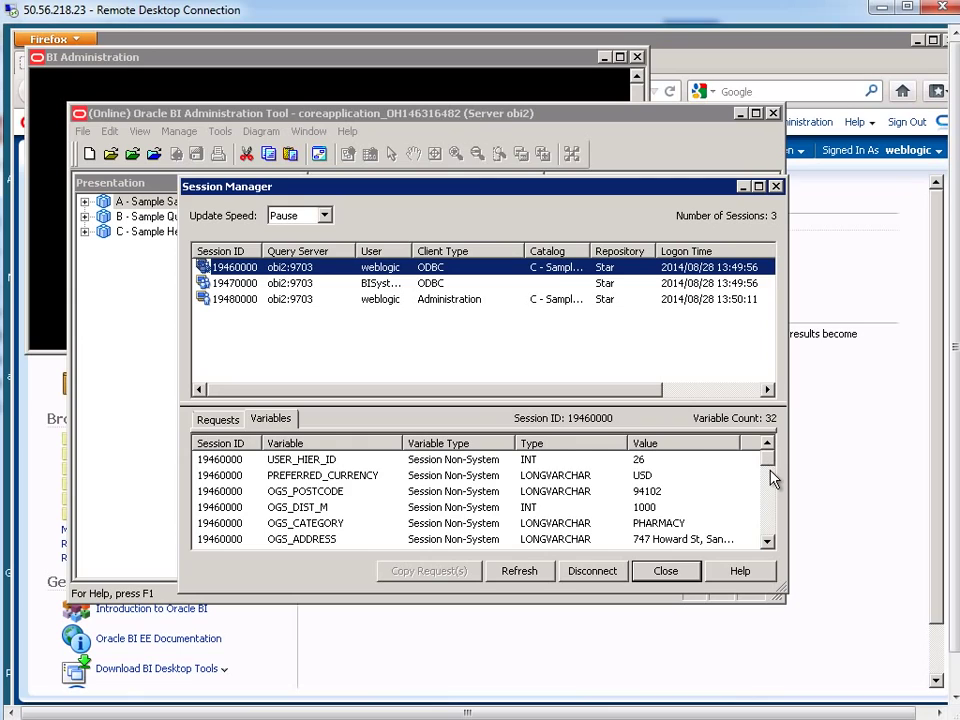
pyautogui.moveTo(769, 458); pyautogui.dragTo(770, 510)
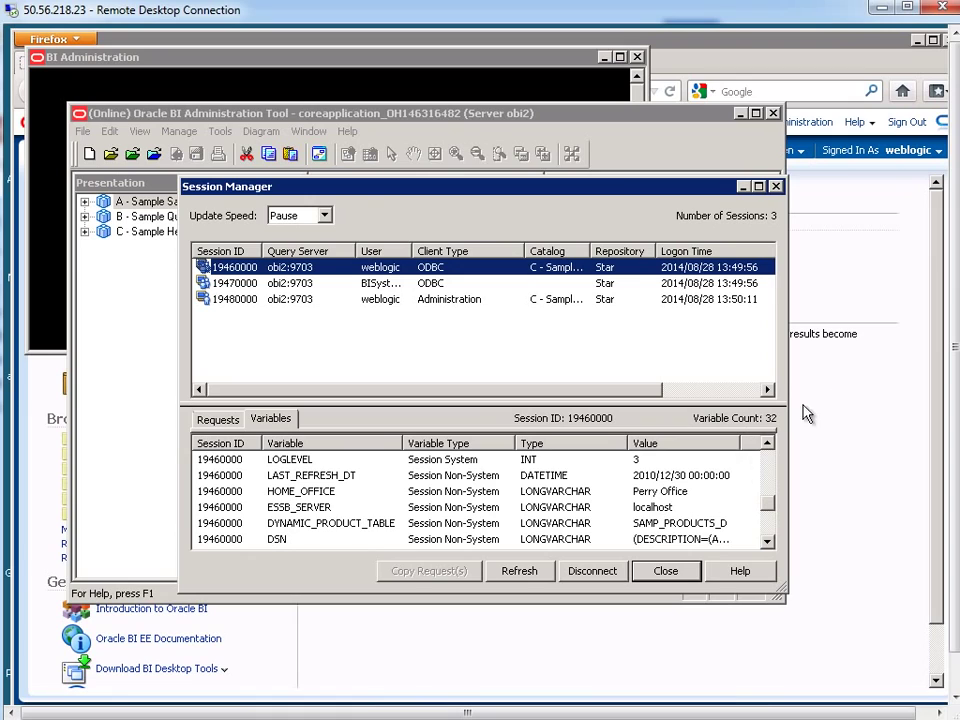
pyautogui.click(322, 216)
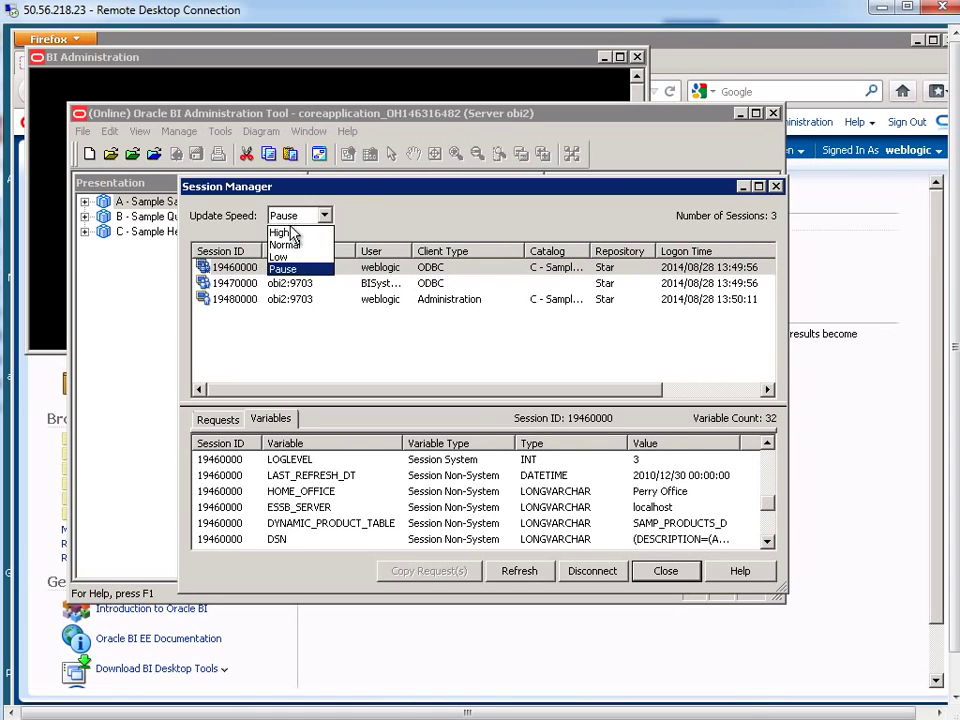
pyautogui.click(288, 244)
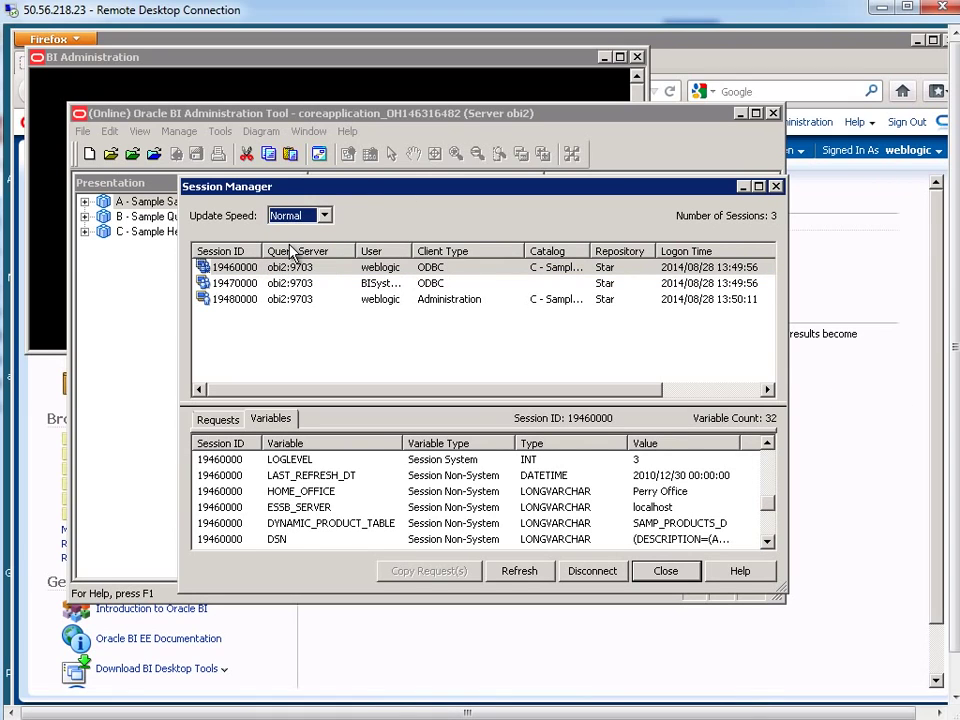
# Sign out of Oracle BI and sign in with the second user's ID and password
pyautogui.click(908, 124)
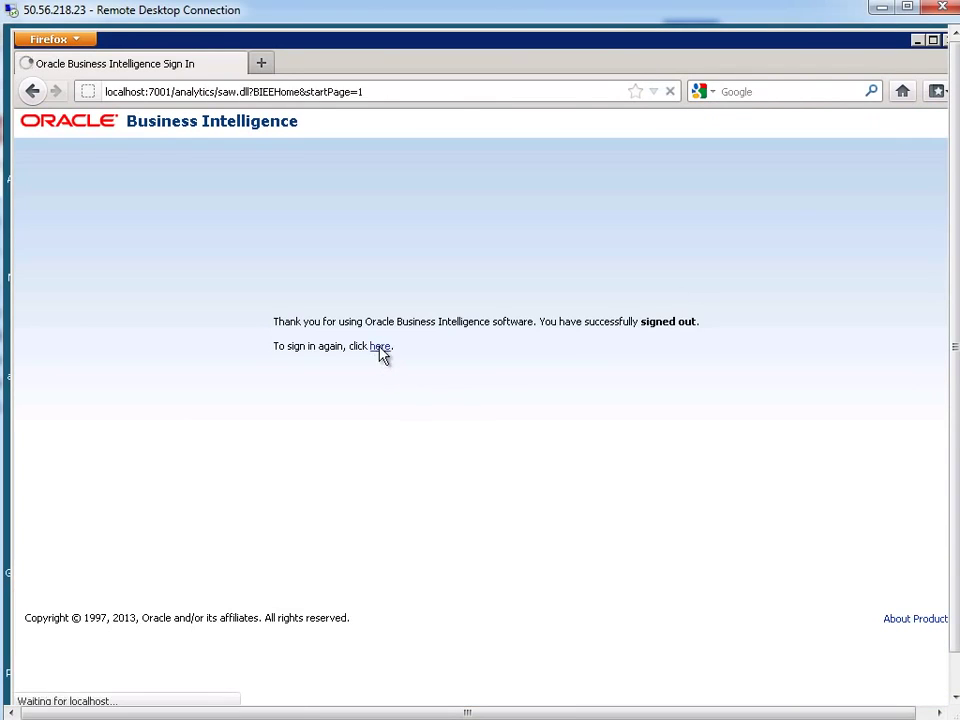
pyautogui.click(380, 348)
pyautogui.write('prodney')
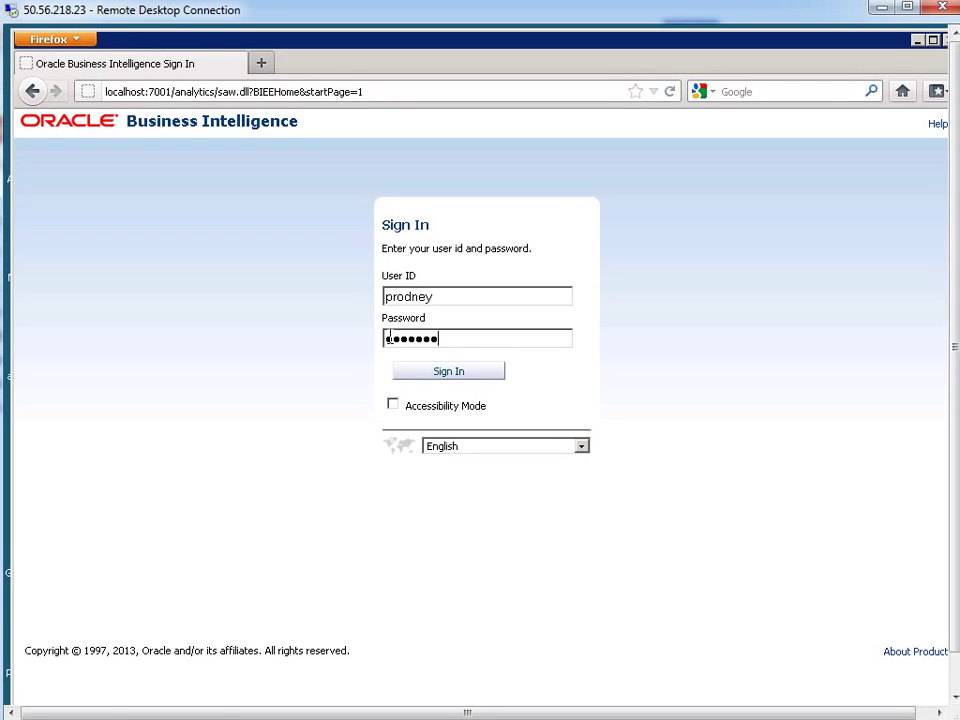
pyautogui.press('Return')
pyautogui.click(955, 628)
# Pause session updates, confirm the new session's HOME_OFFICE reads Blue Bell Office, then resume Normal
pyautogui.click(810, 699)
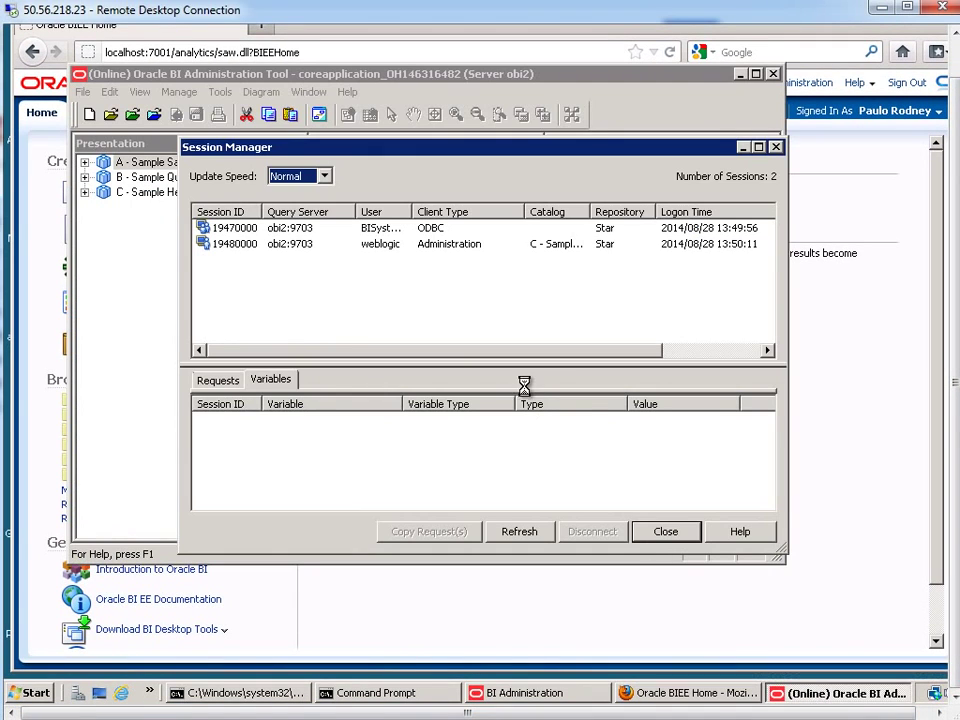
pyautogui.click(400, 260)
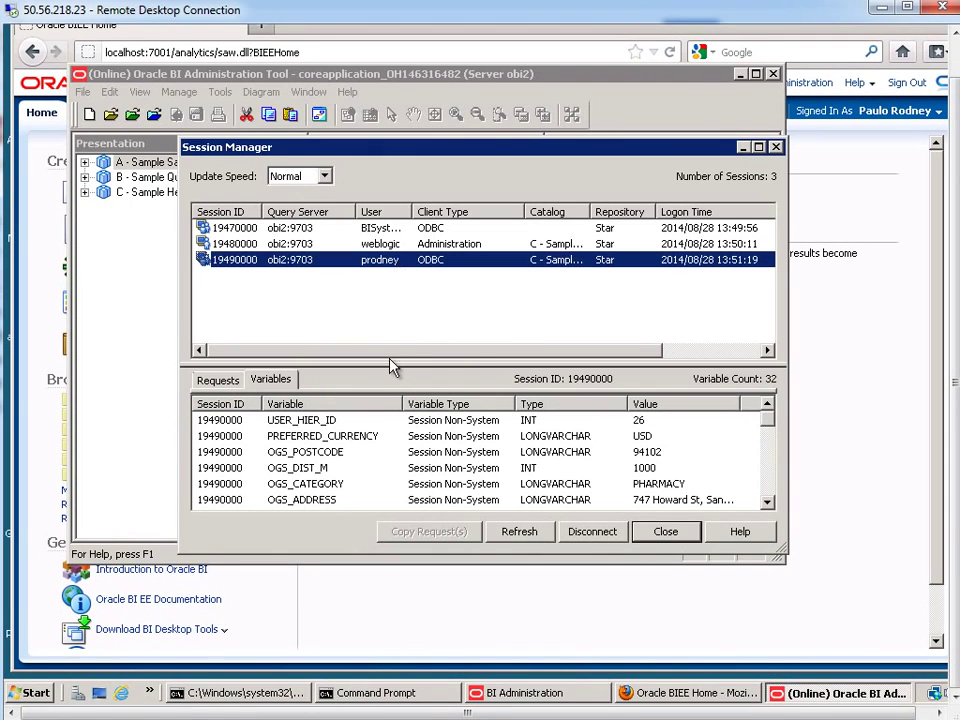
pyautogui.click(300, 177)
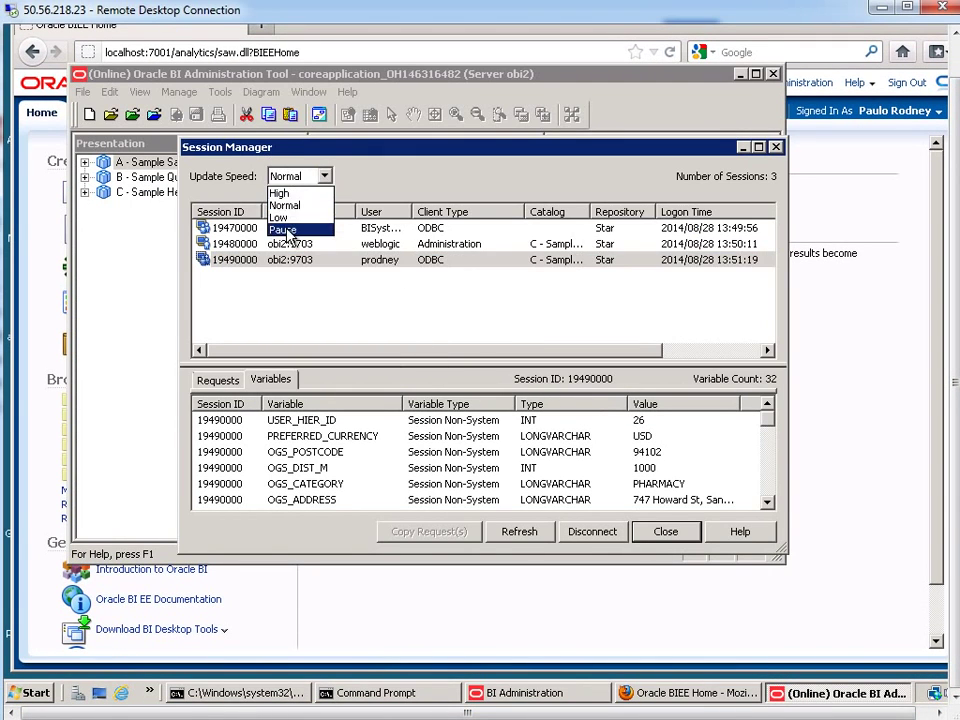
pyautogui.click(287, 233)
pyautogui.moveTo(761, 424); pyautogui.dragTo(765, 476)
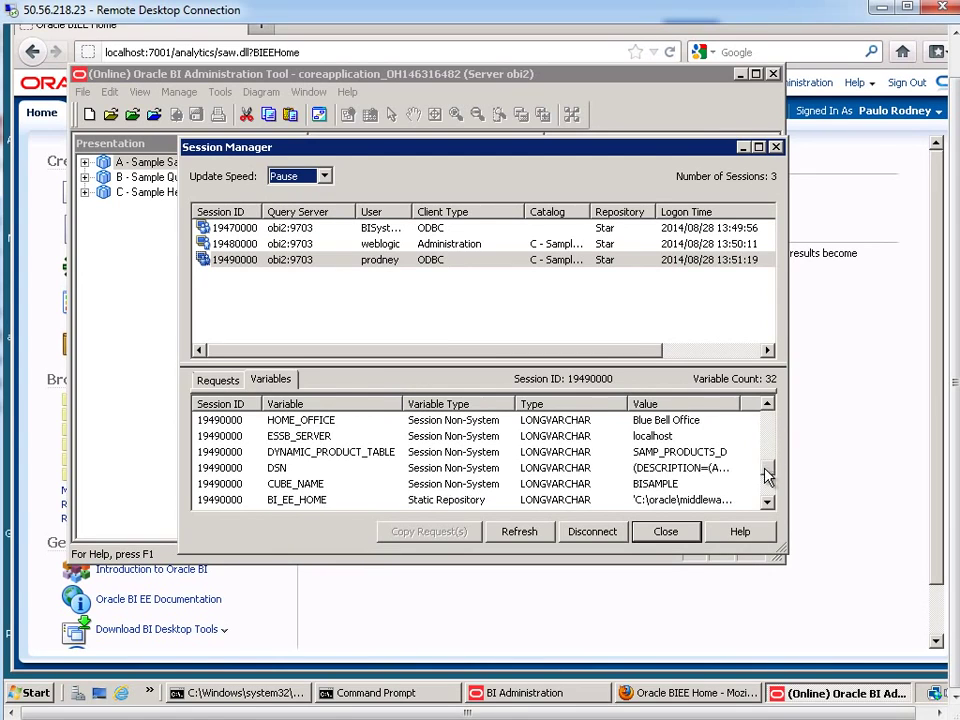
pyautogui.click(293, 420)
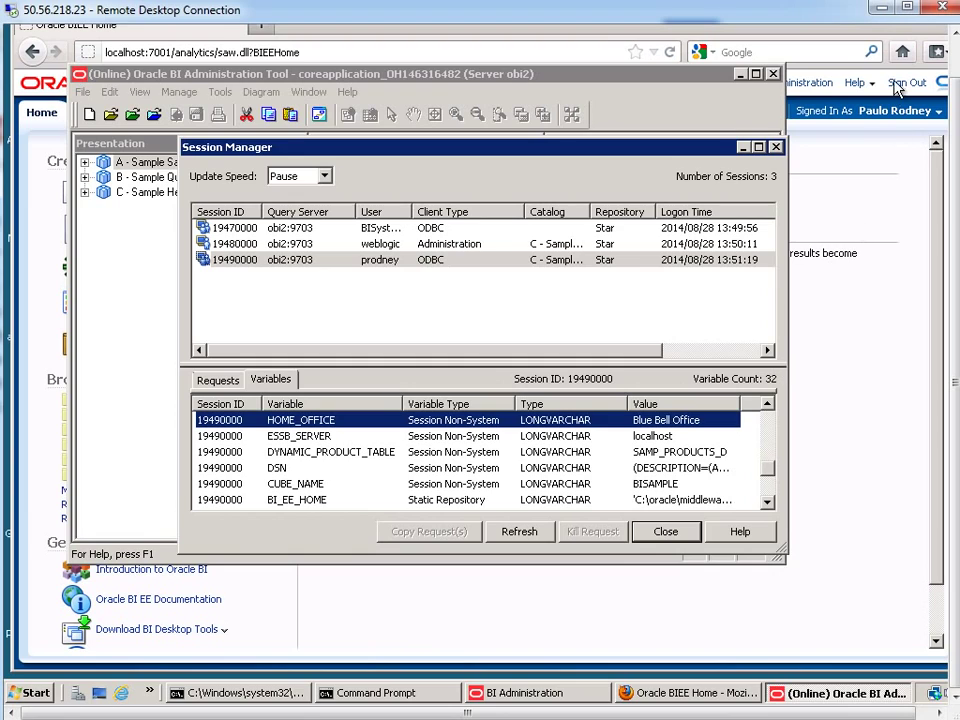
pyautogui.click(285, 177)
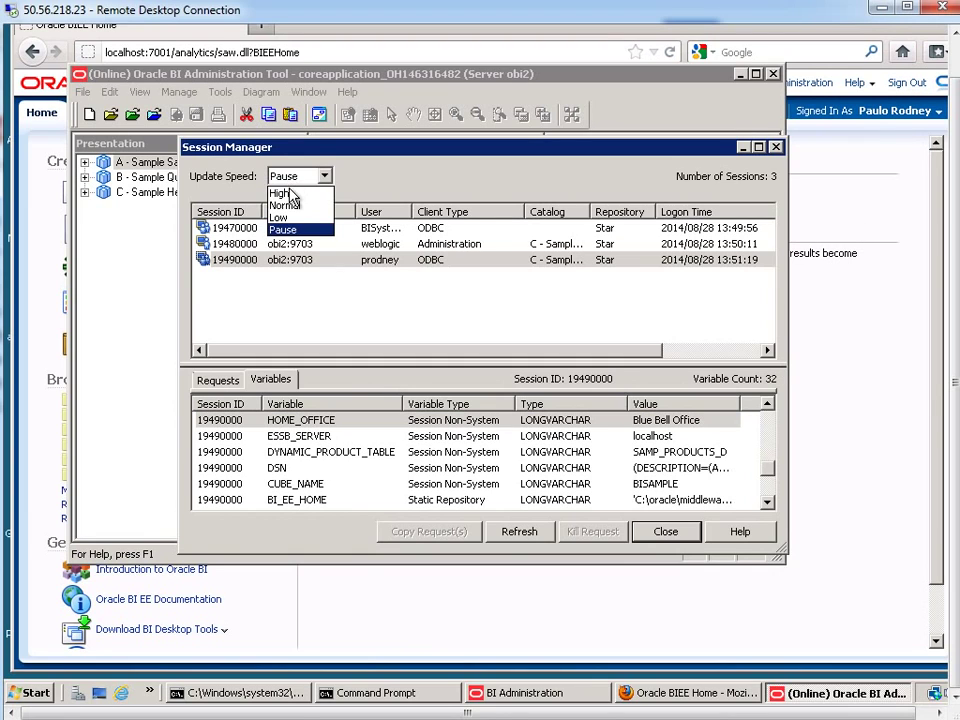
pyautogui.click(284, 205)
# Sign out, sign in as the next user with their password, and return to Session Manager
pyautogui.click(906, 83)
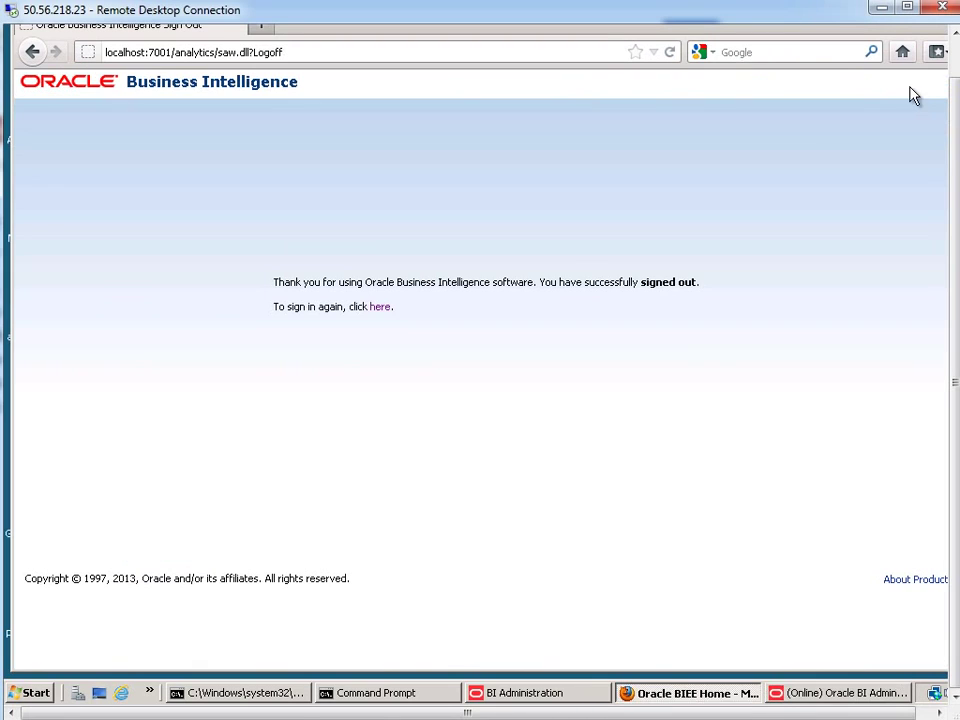
pyautogui.click(385, 309)
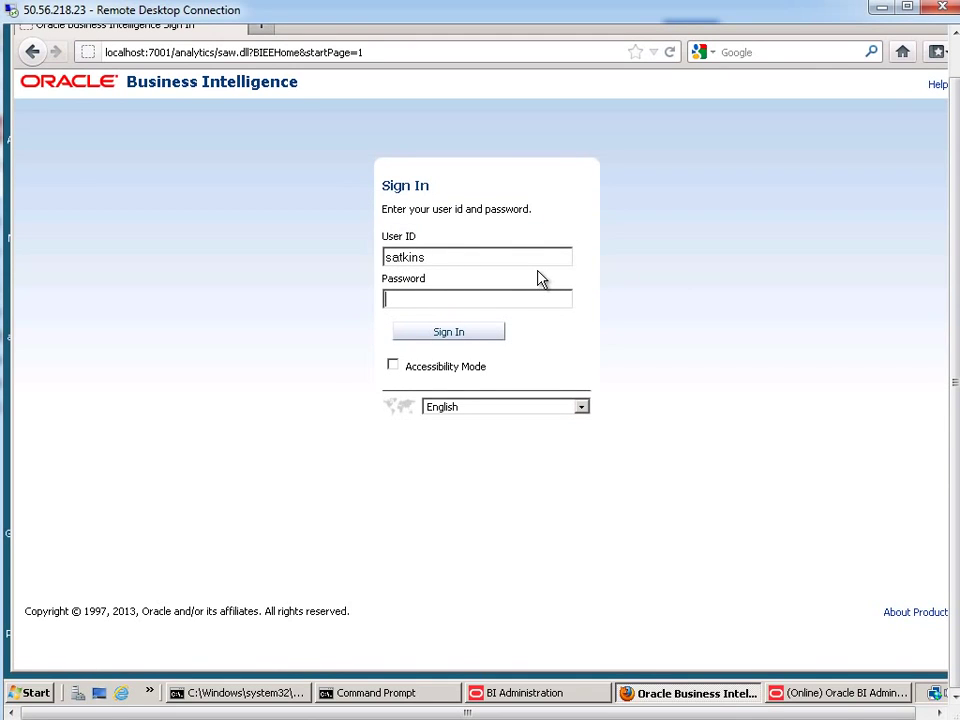
pyautogui.write('*******')
pyautogui.press('Return')
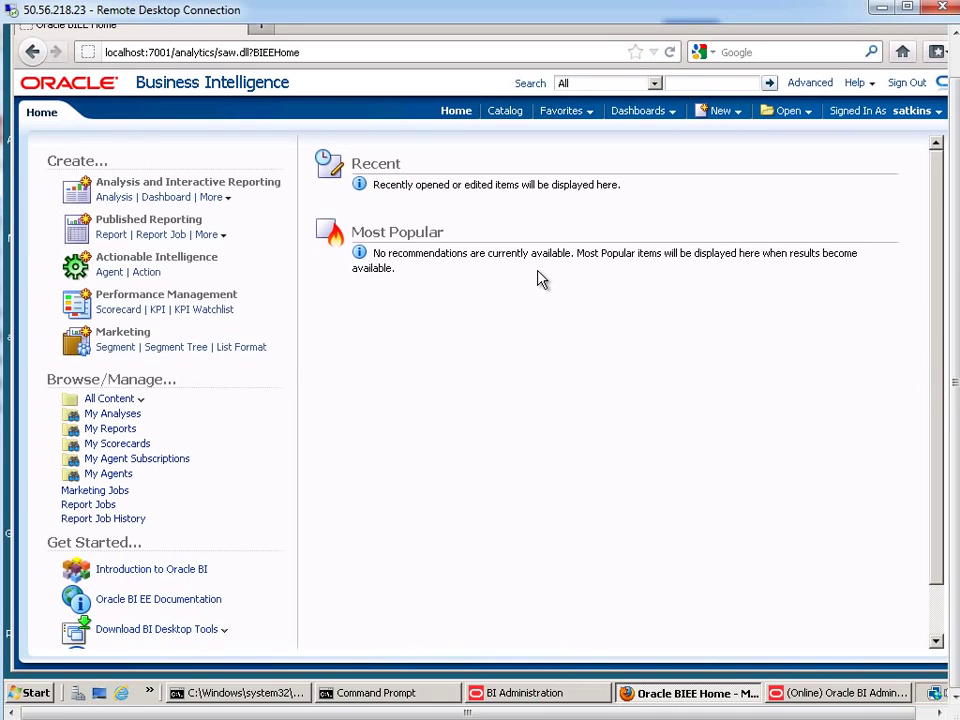
pyautogui.click(780, 692)
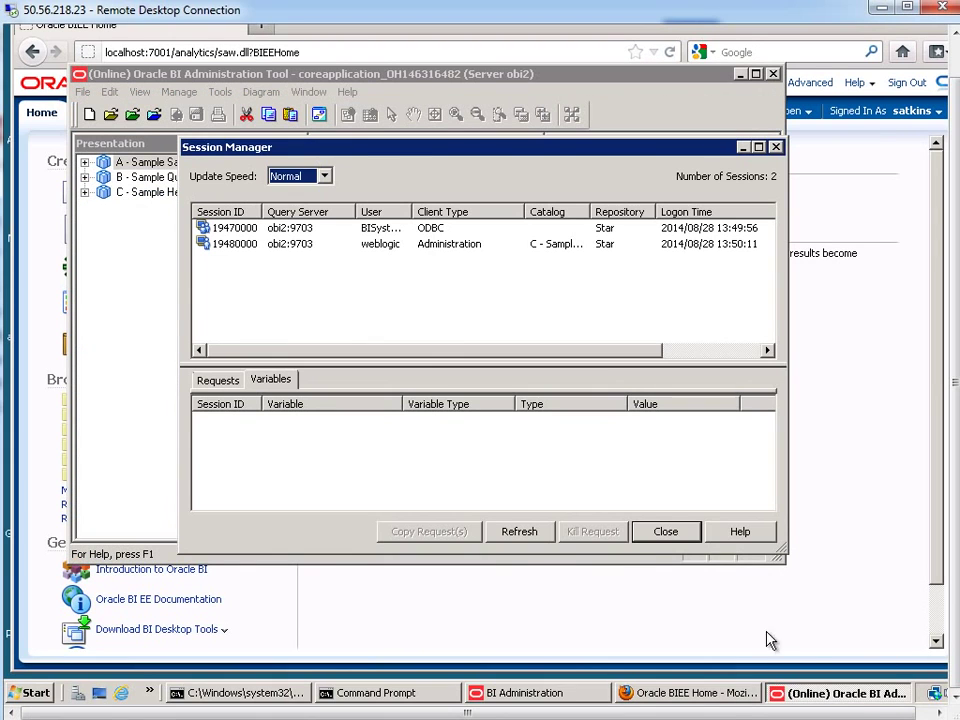
# Select the new session, pause updates, confirm HOME_OFFICE is Figueroa Office, and close Session Manager
pyautogui.click(368, 260)
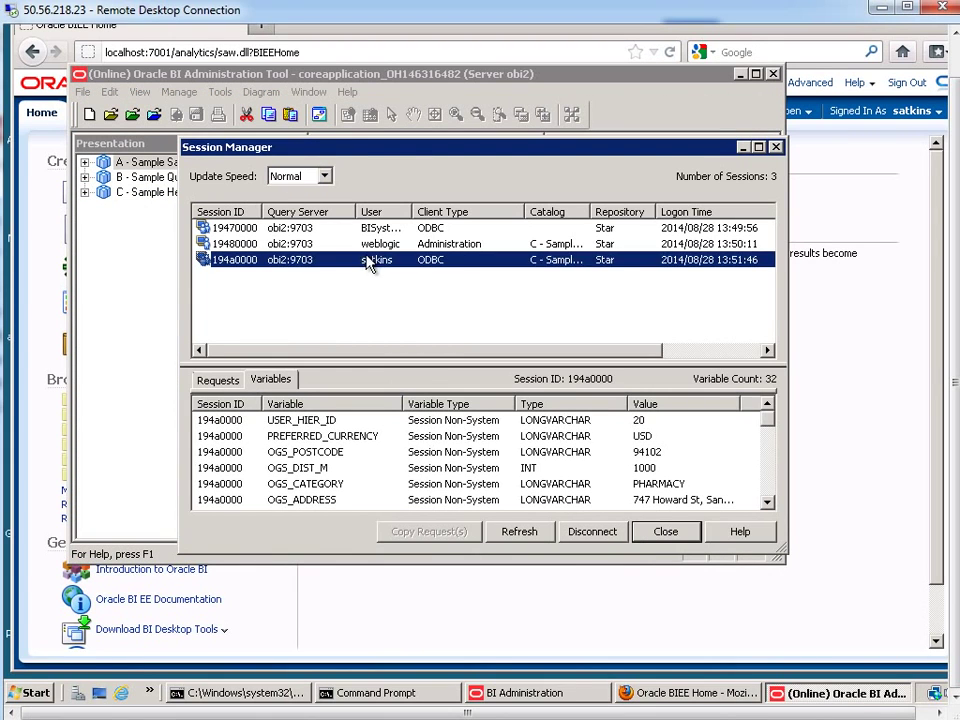
pyautogui.click(303, 177)
pyautogui.click(295, 231)
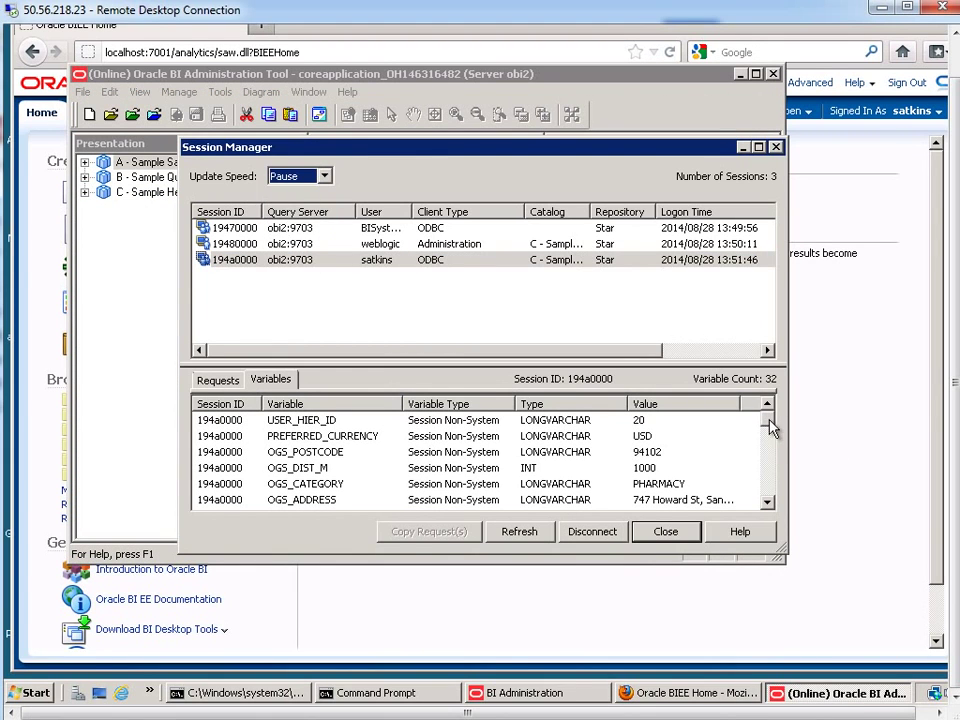
pyautogui.moveTo(772, 430); pyautogui.dragTo(770, 470)
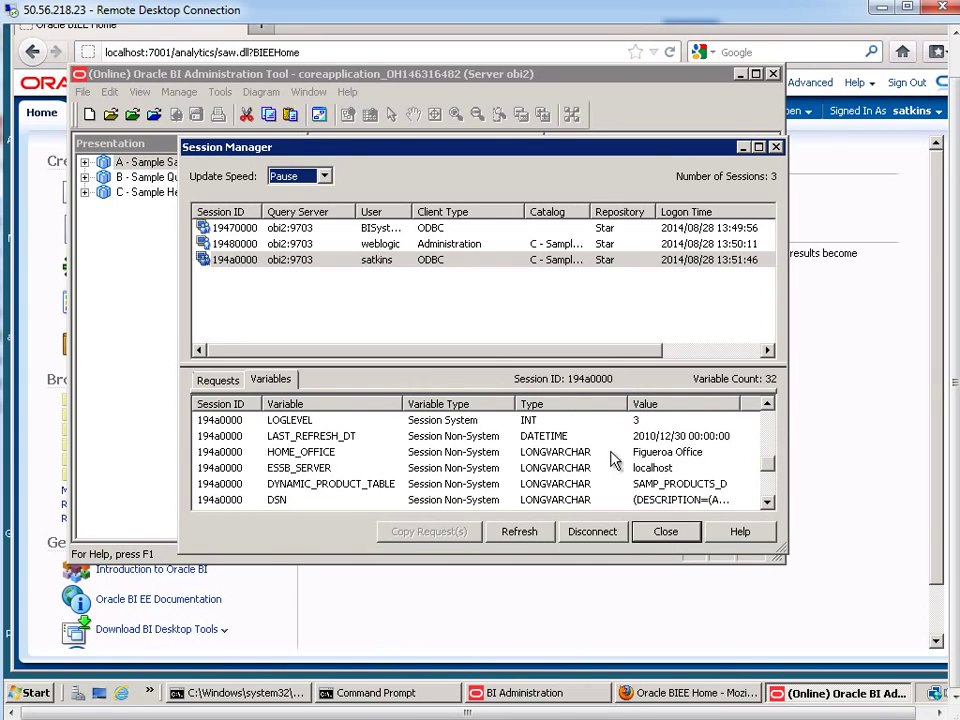
pyautogui.click(665, 532)
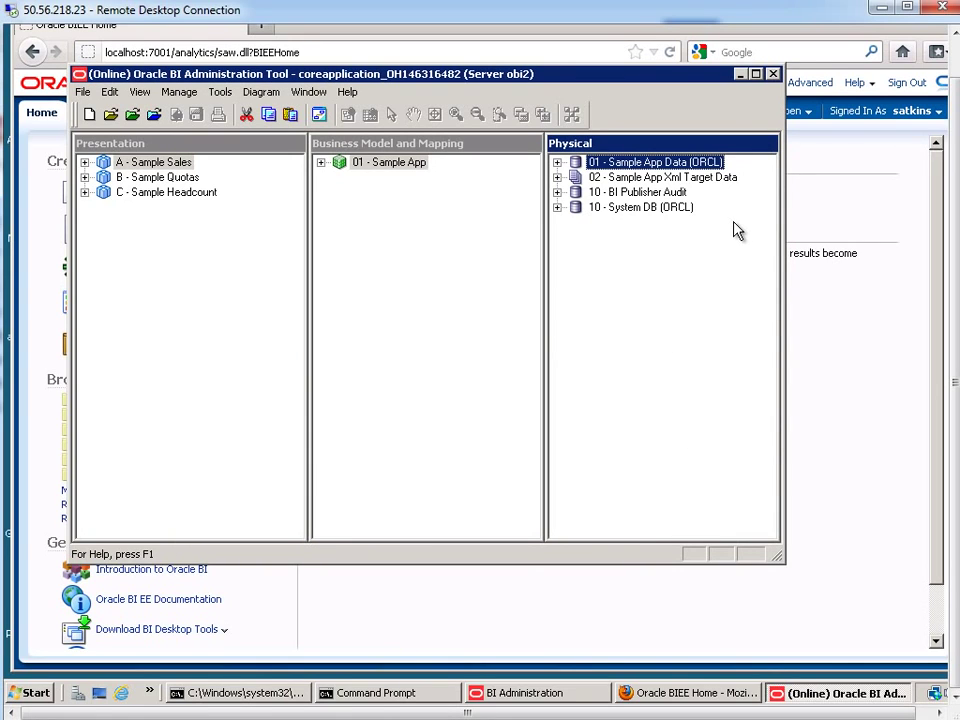
# Sign out and sign back in with the saved administrator login
pyautogui.click(903, 86)
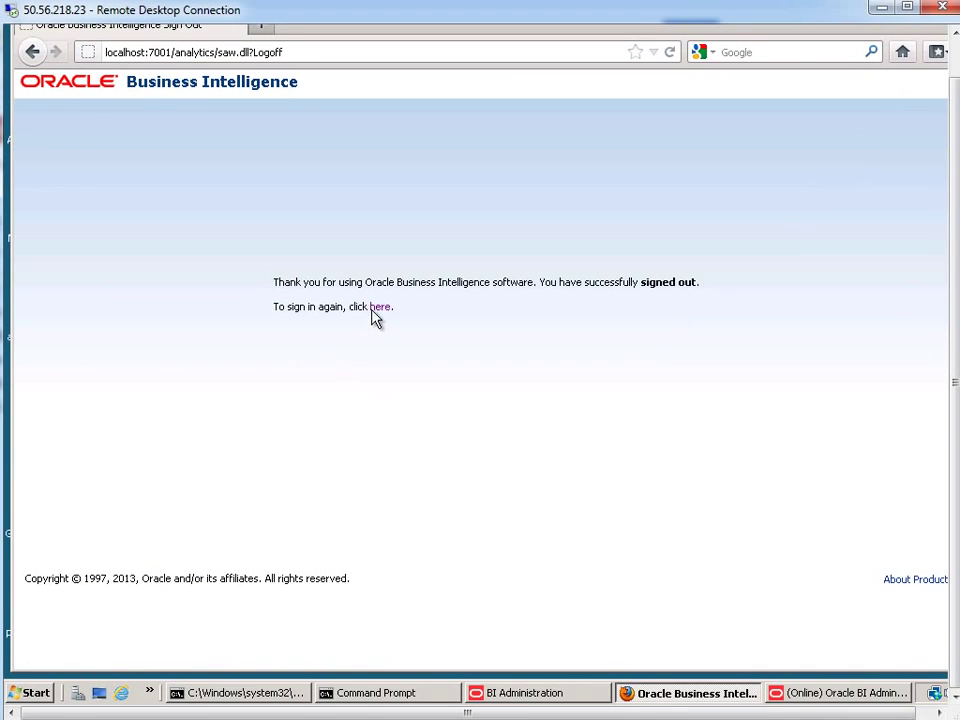
pyautogui.click(379, 308)
pyautogui.write('w')
pyautogui.click(400, 274)
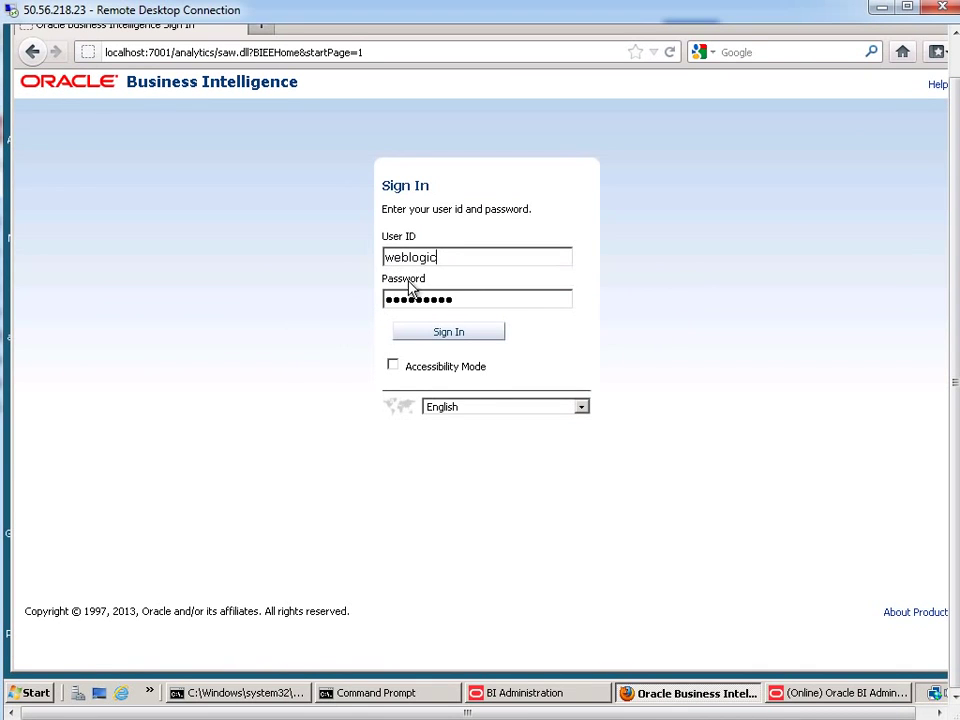
pyautogui.click(458, 337)
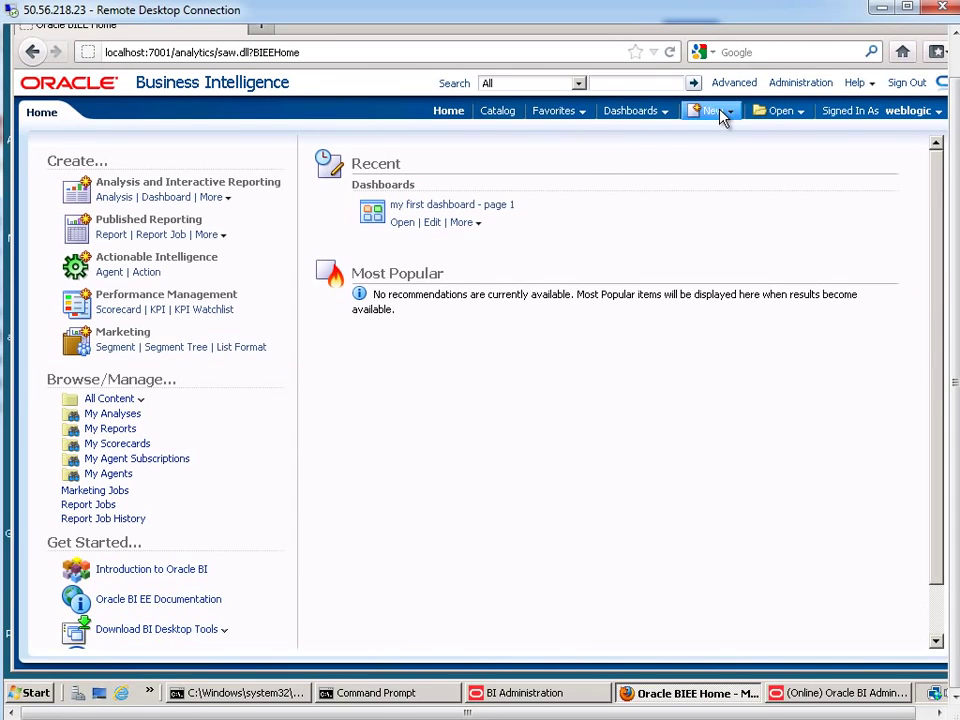
# Start a new analysis on the A - Sample Sales subject area
pyautogui.click(716, 112)
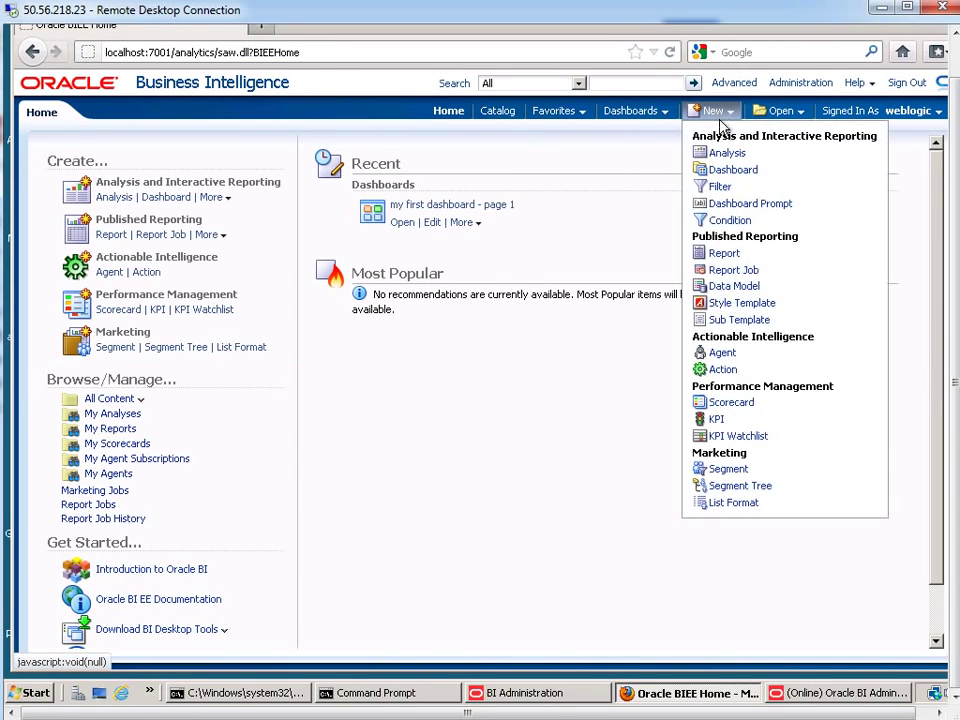
pyautogui.click(724, 155)
pyautogui.click(719, 162)
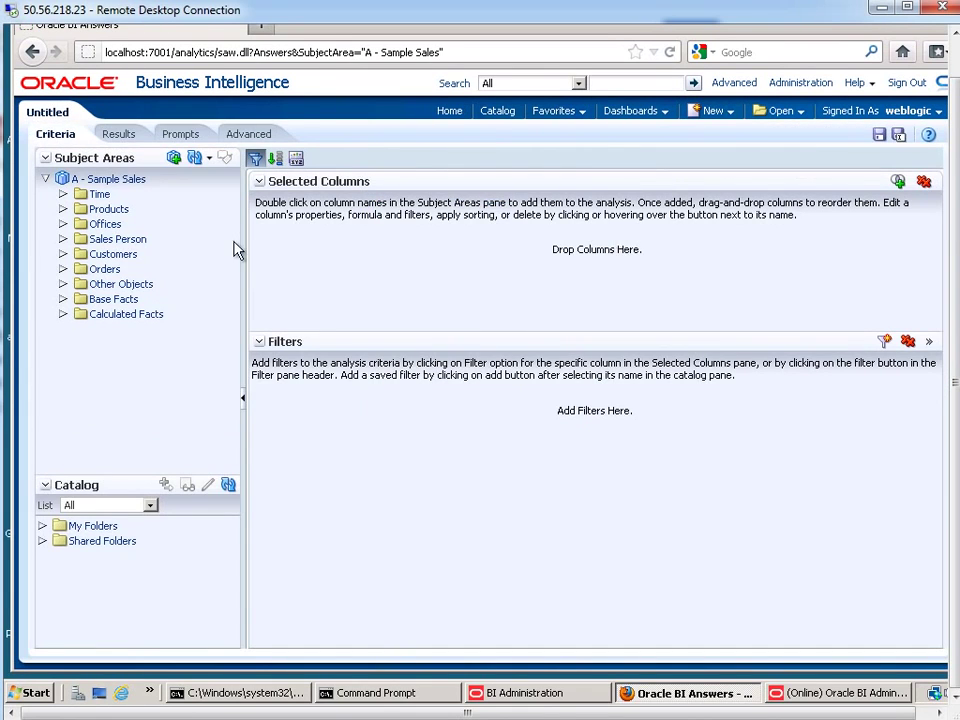
# Add columns T05 Per Name Year, D1 Office, D2 Department and 1- Revenue
pyautogui.click(63, 194)
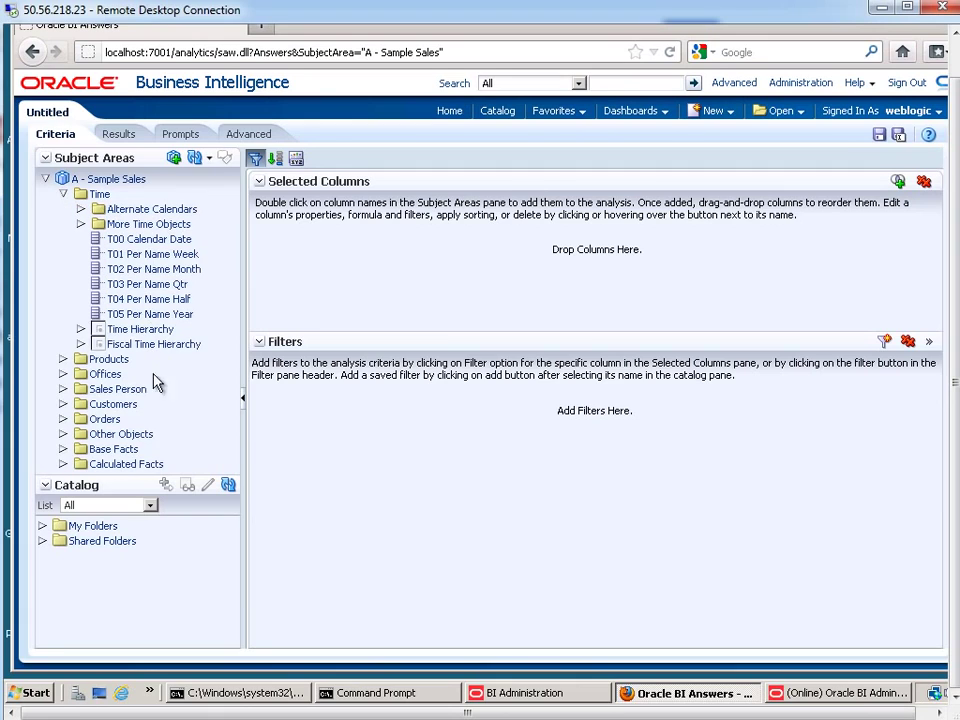
pyautogui.doubleClick(167, 316)
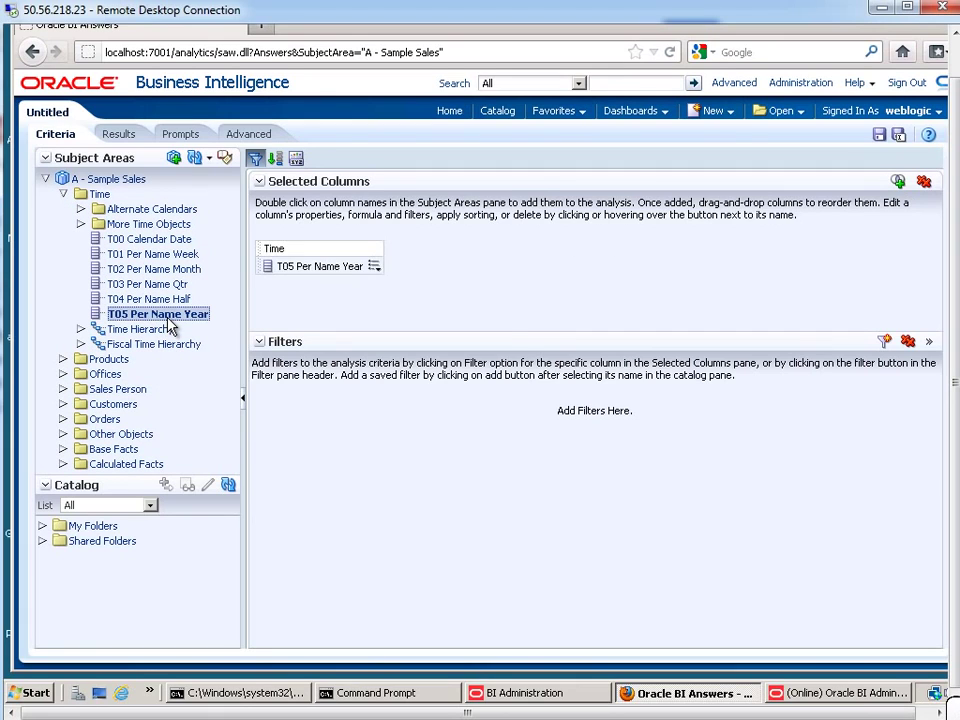
pyautogui.click(64, 375)
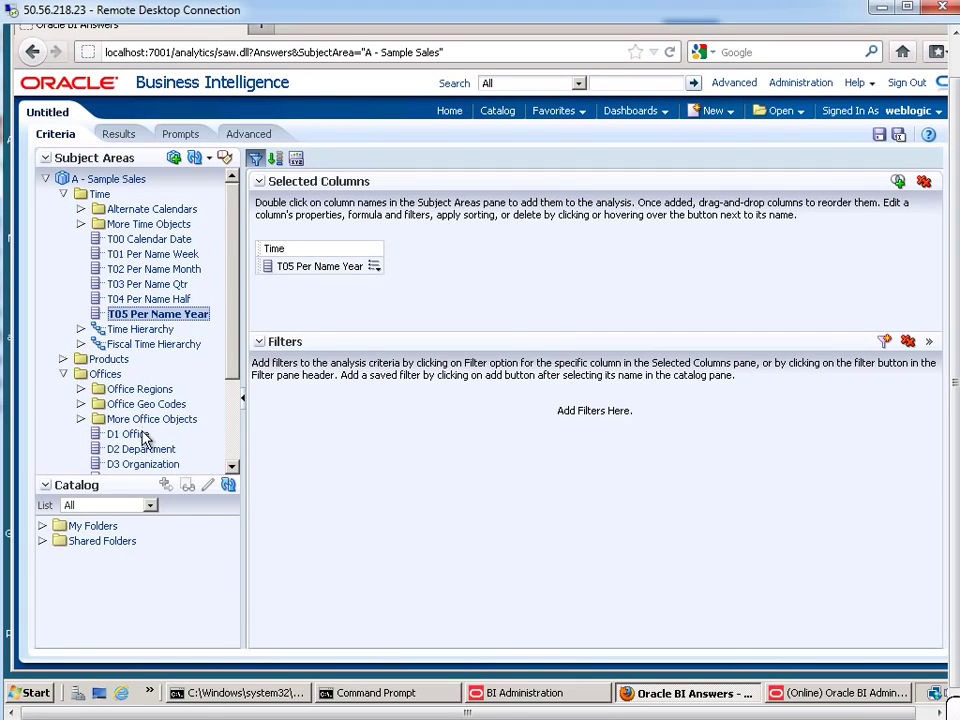
pyautogui.doubleClick(136, 435)
pyautogui.scroll(-3, 234, 372)
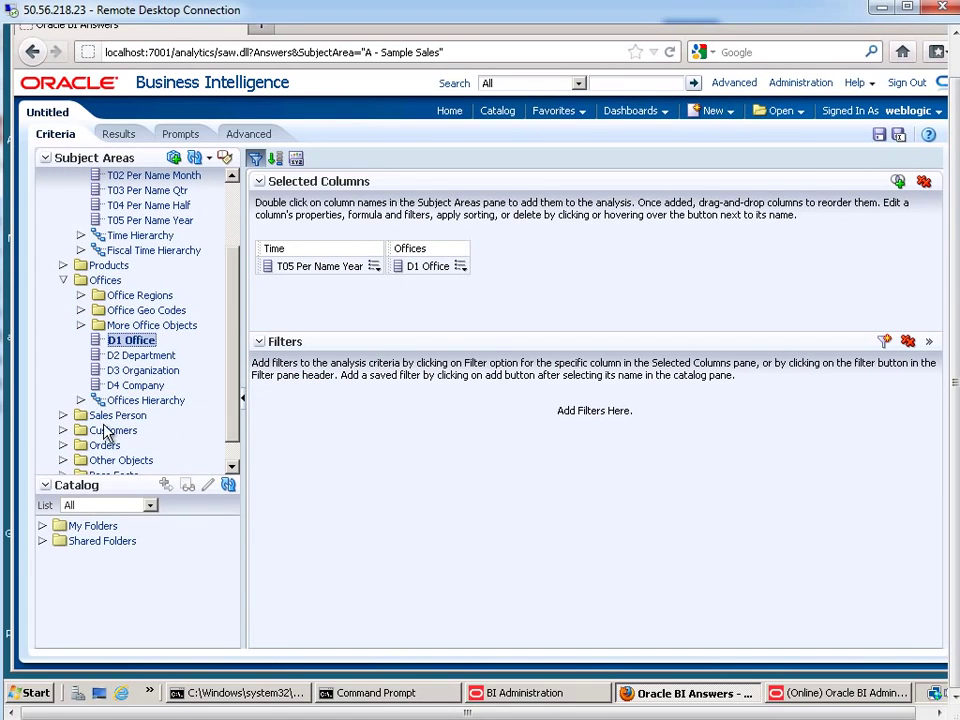
pyautogui.doubleClick(142, 356)
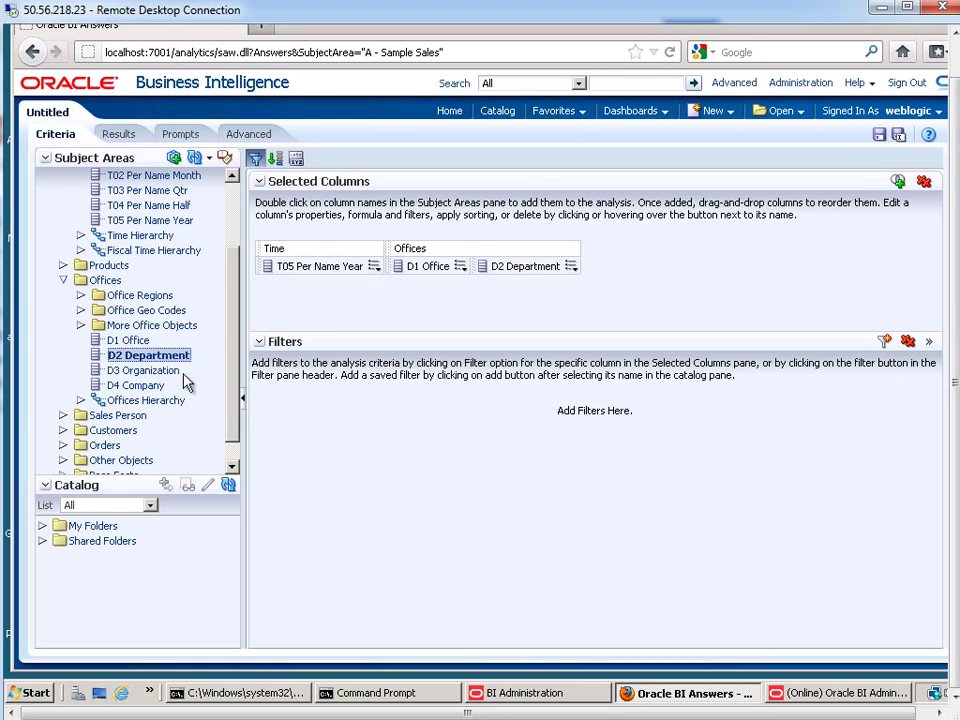
pyautogui.scroll(-1, 239, 420)
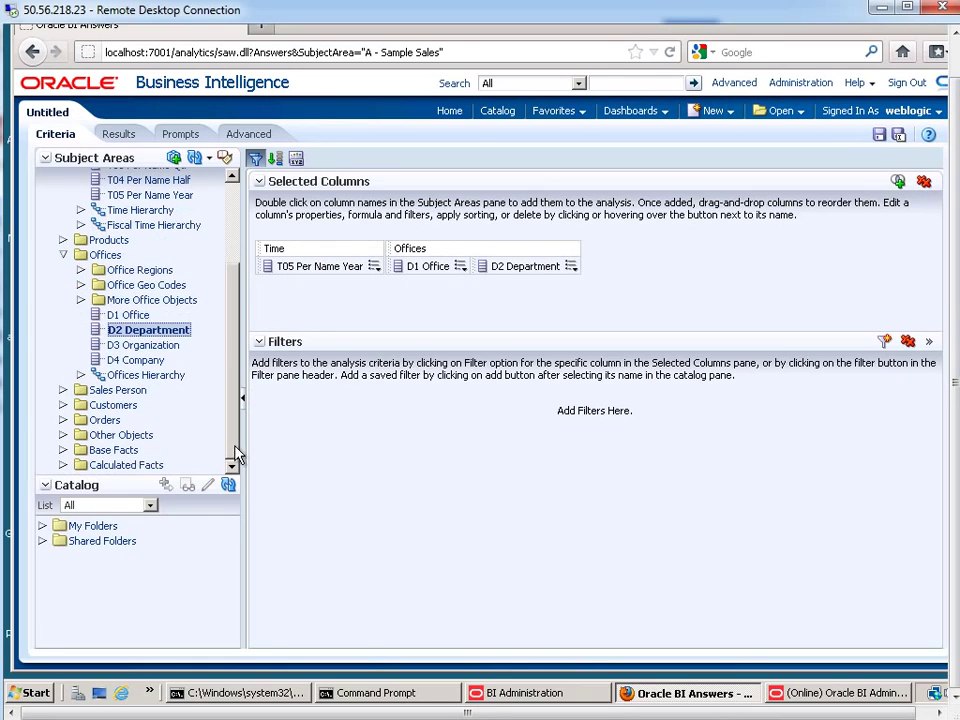
pyautogui.click(62, 452)
pyautogui.doubleClick(148, 466)
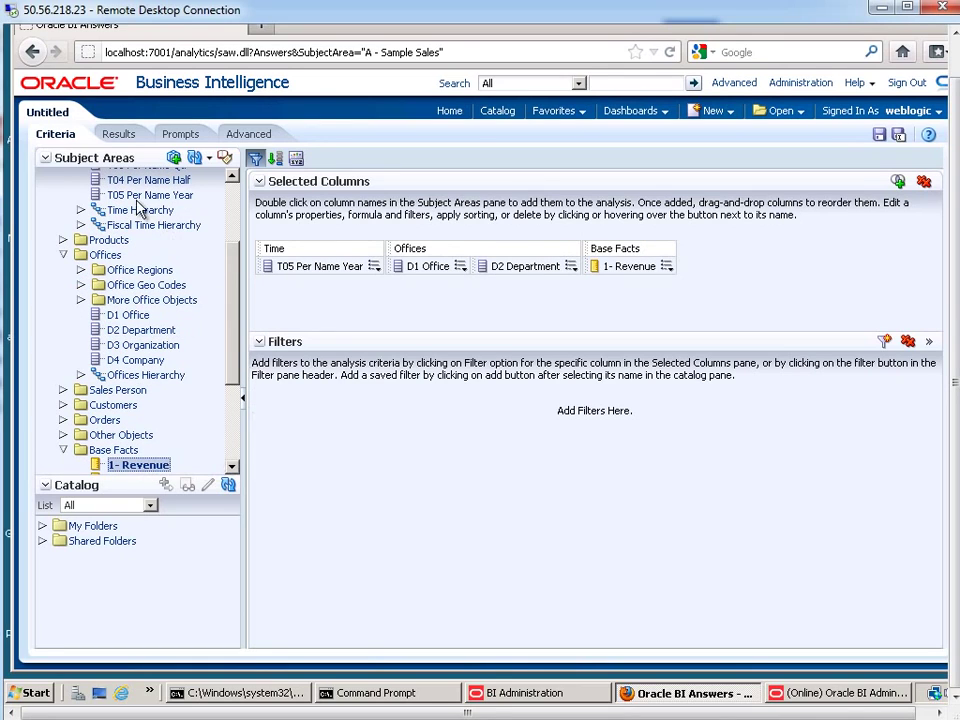
# Preview the 2008 revenue by office and department results, then open the filter column list
pyautogui.click(122, 135)
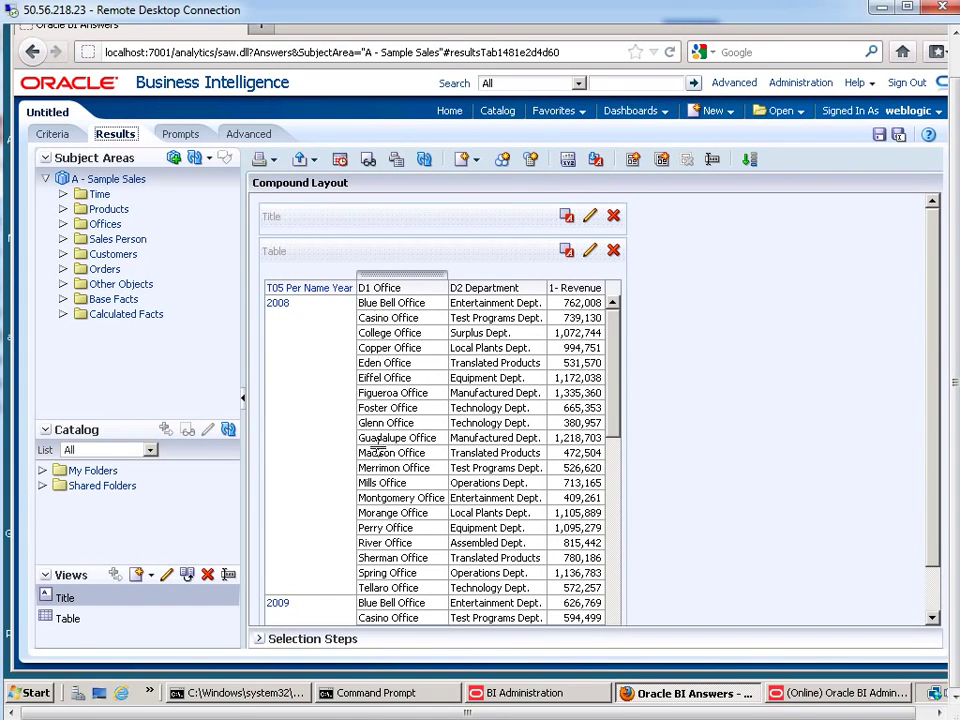
pyautogui.click(53, 137)
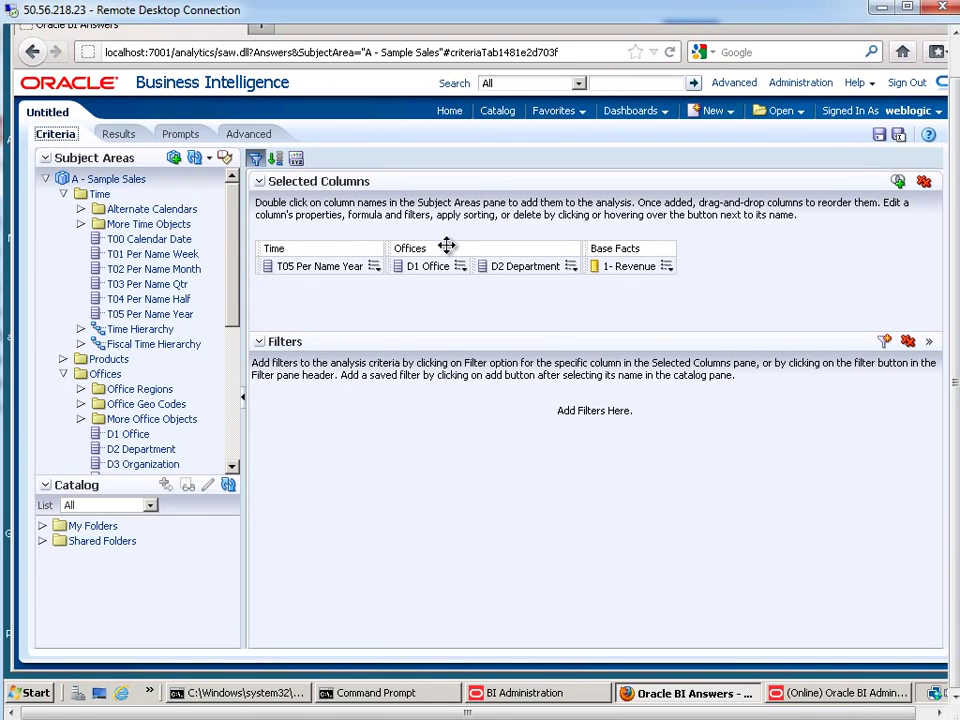
pyautogui.click(461, 267)
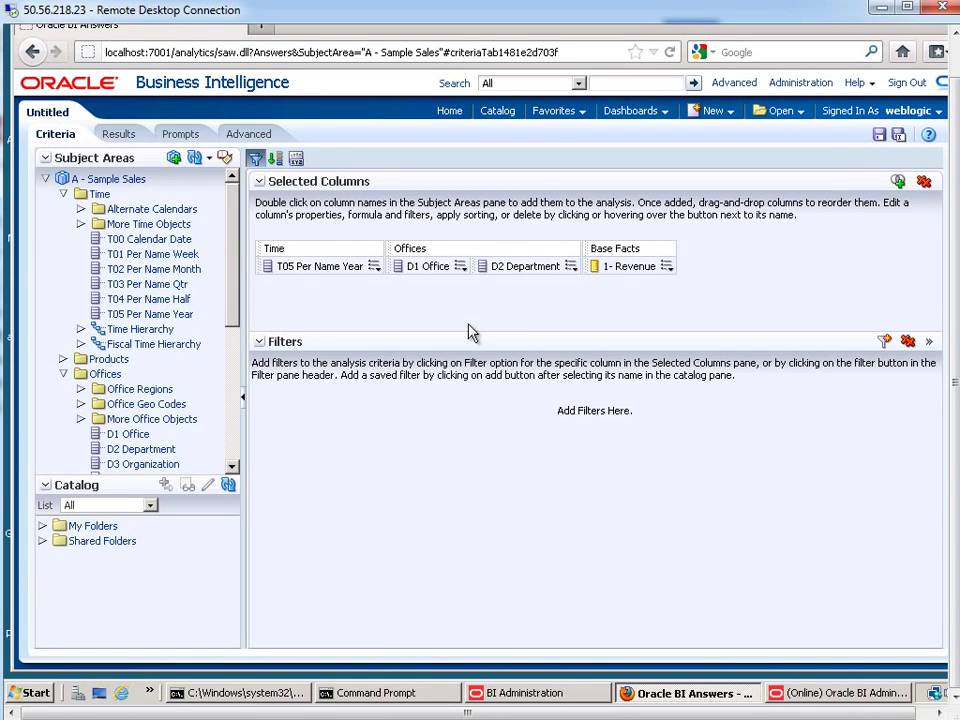
pyautogui.moveTo(461, 266)
pyautogui.click(886, 343)
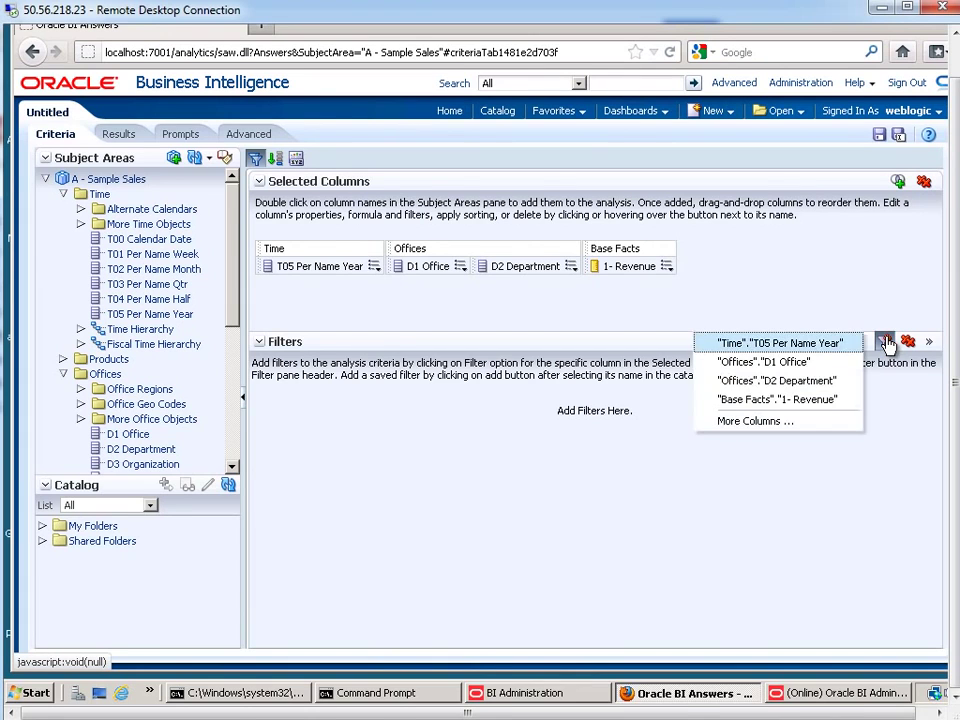
# Add a D1 Office filter set to the HOME_OFFICE session variable and view the results
pyautogui.click(773, 364)
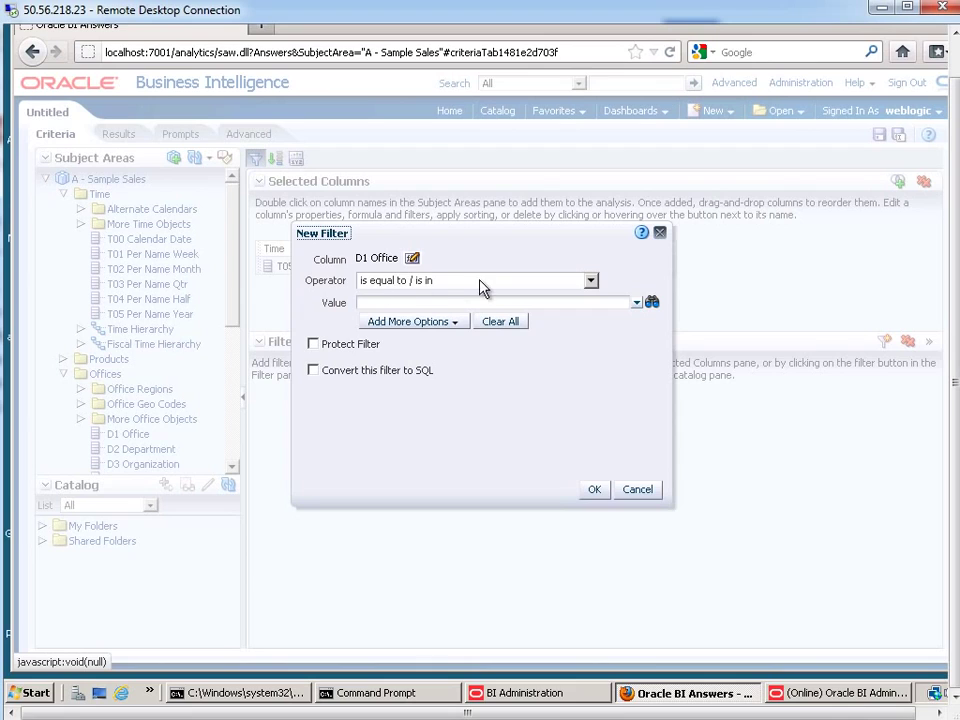
pyautogui.click(391, 301)
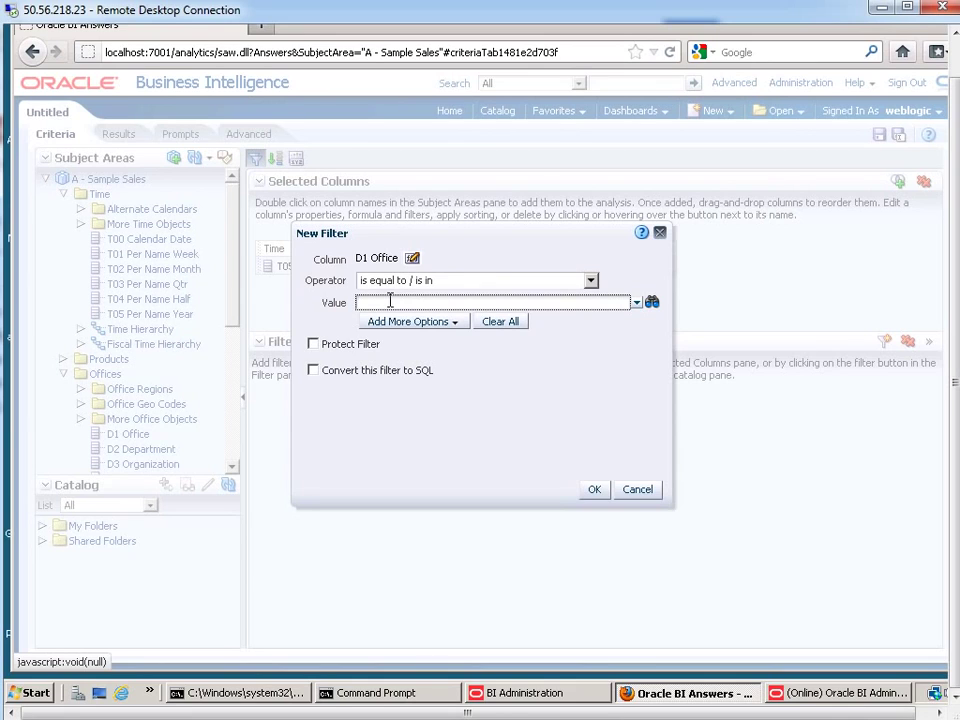
pyautogui.click(407, 322)
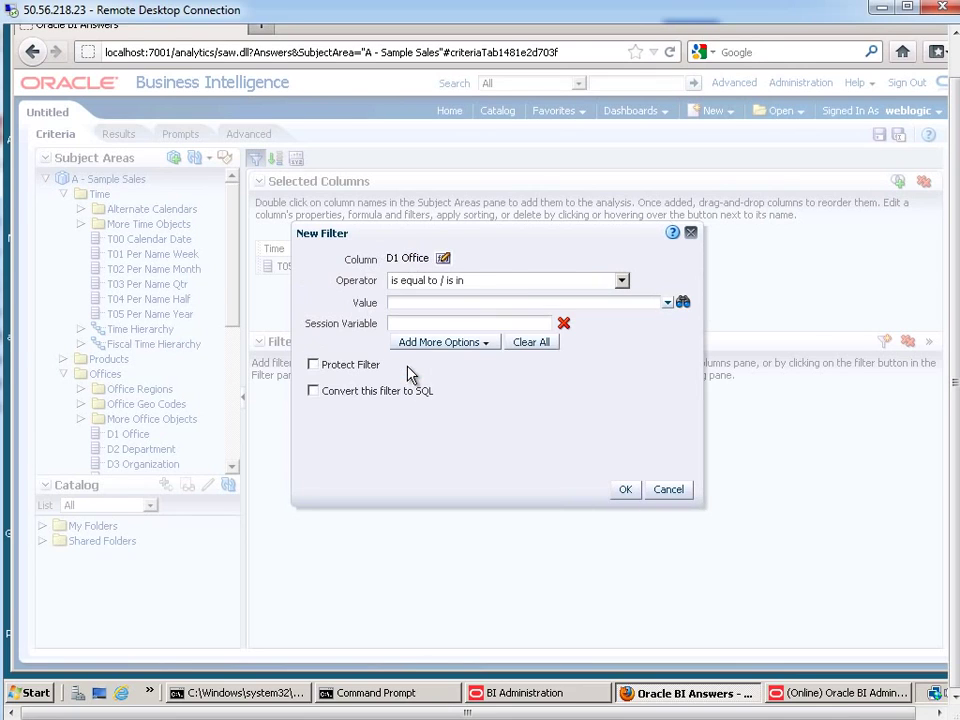
pyautogui.click(455, 321)
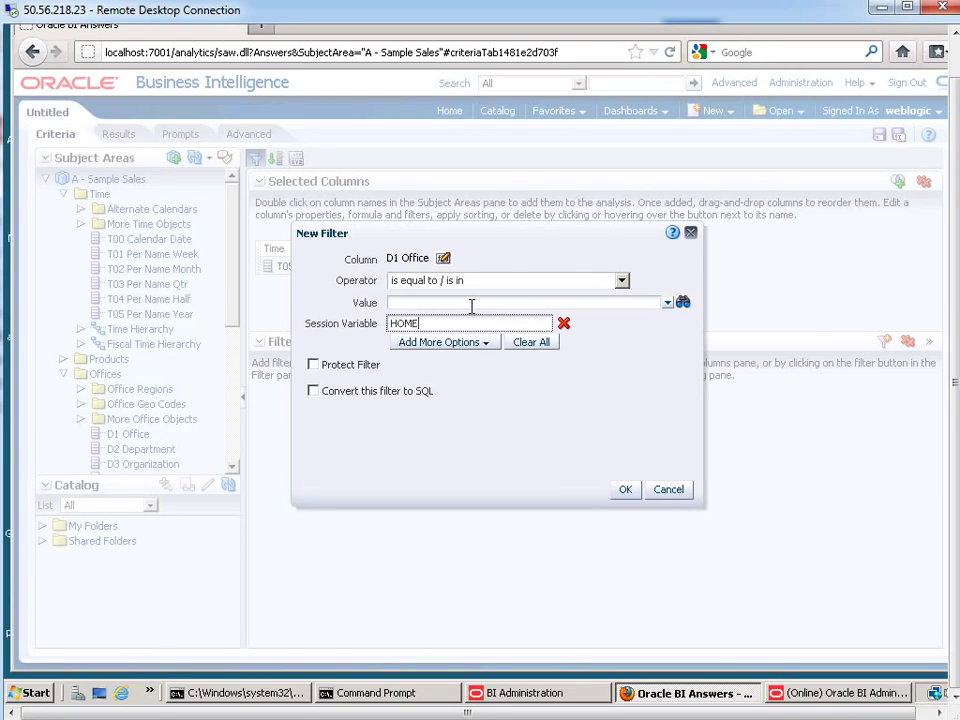
pyautogui.write('HOME_OFFICE')
pyautogui.click(624, 489)
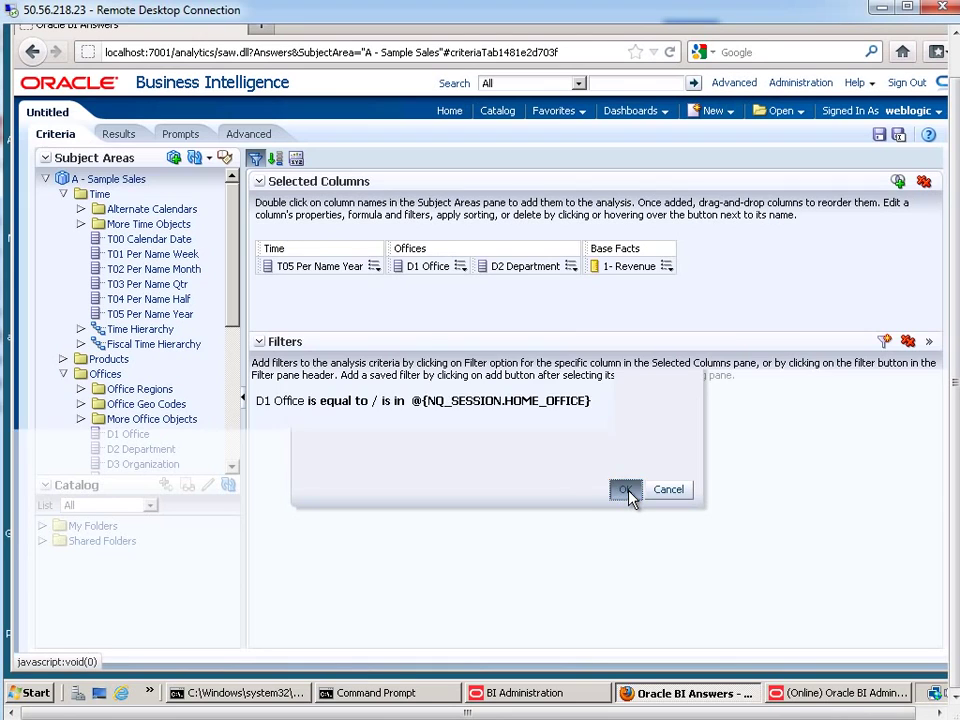
pyautogui.click(118, 134)
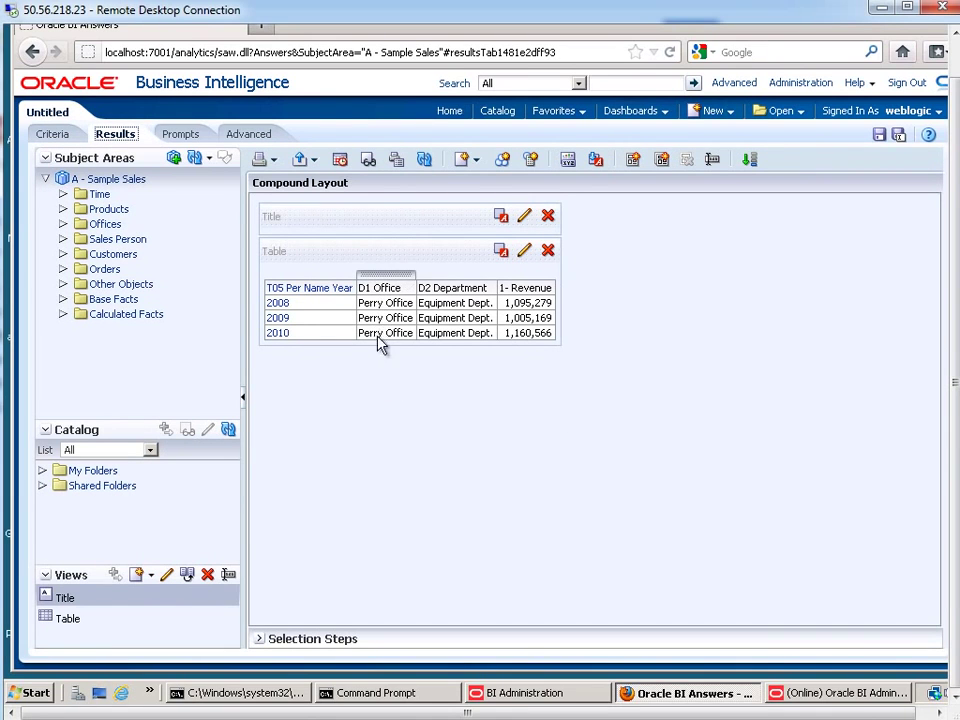
# Hide the D1 Office column in the results table
pyautogui.rightClick(377, 277)
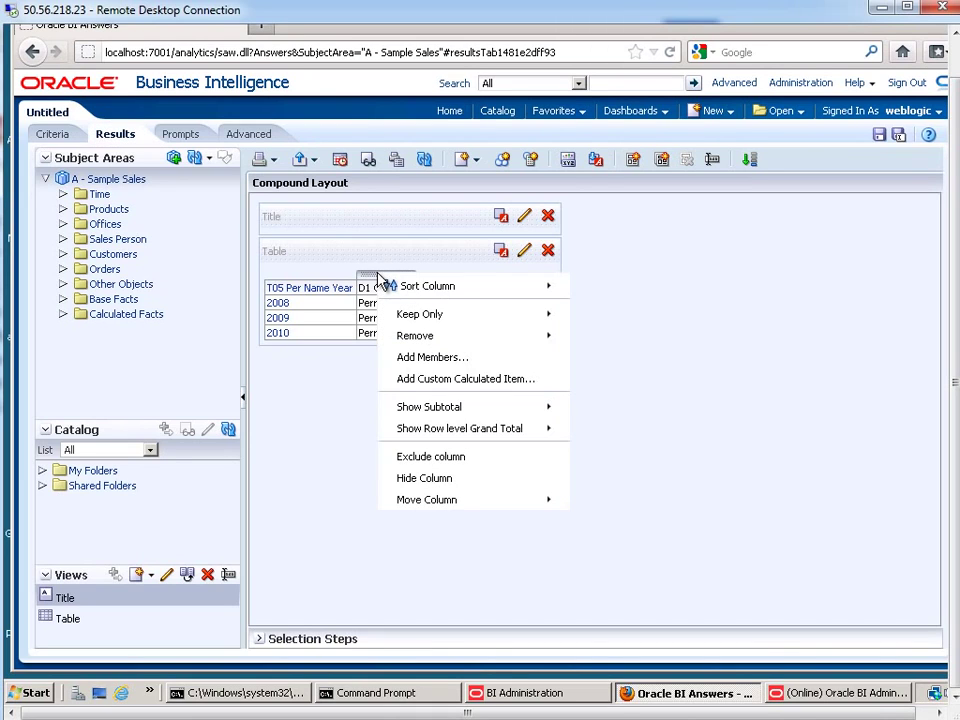
pyautogui.click(427, 481)
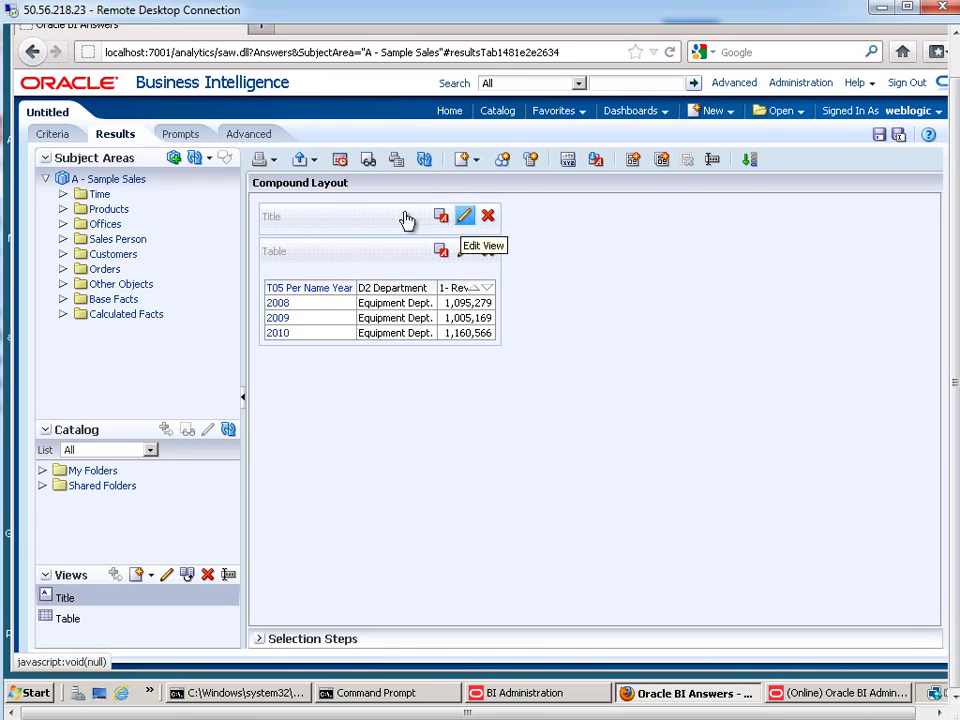
# Turn off Display Saved Name and title the analysis 'Revenues by Year'
pyautogui.click(465, 218)
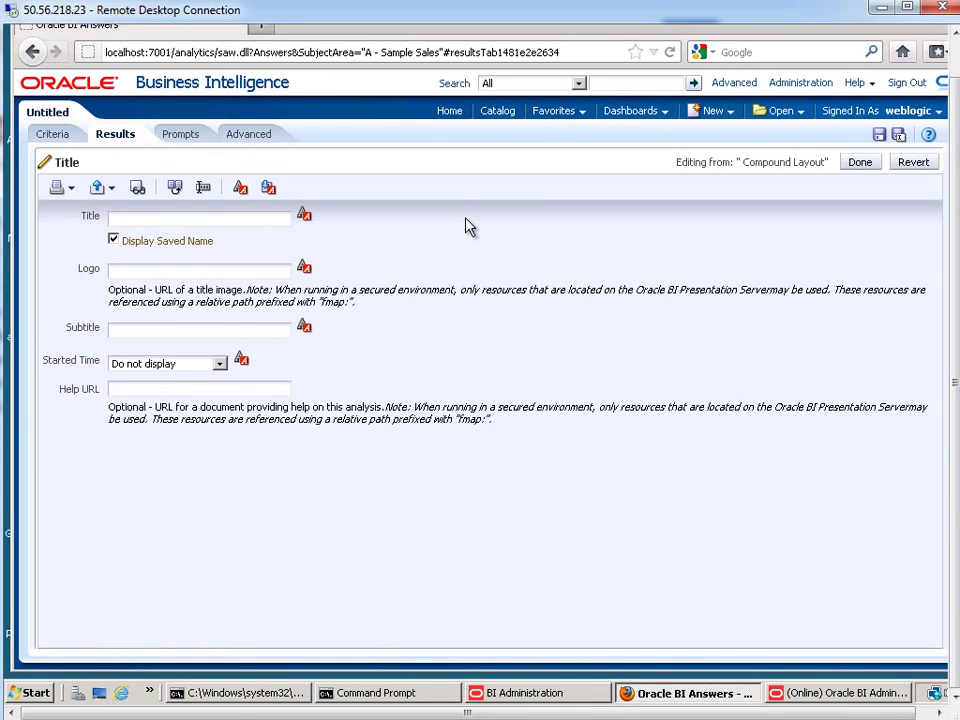
pyautogui.click(132, 240)
pyautogui.click(179, 220)
pyautogui.write('Revenues by Year')
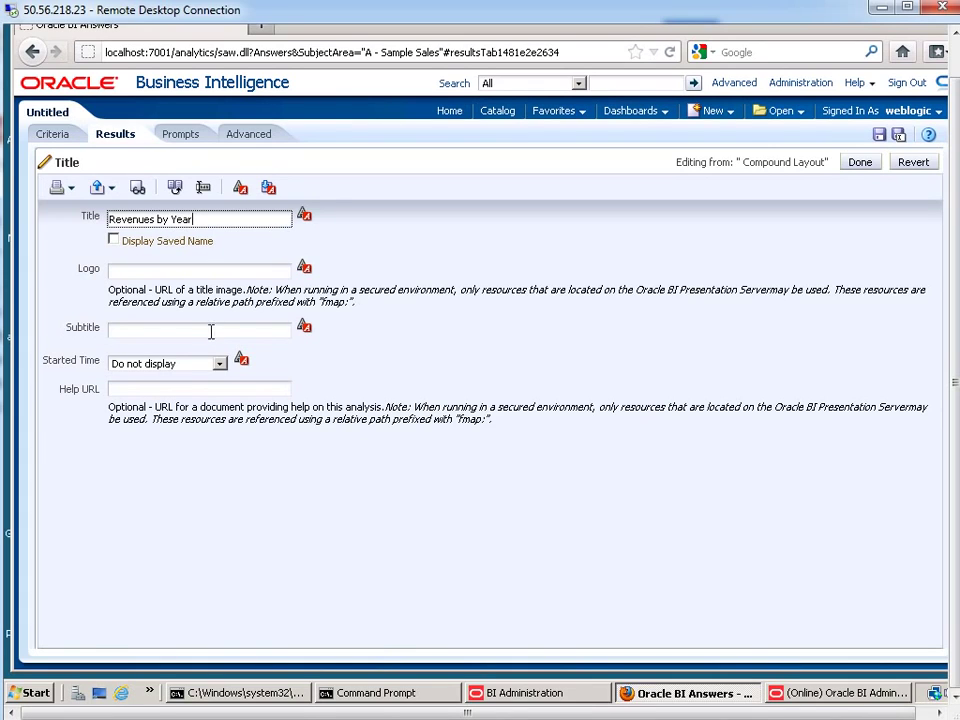
# Set the subtitle to For @{biServer.variables['NQ_SESSION.HOME_OFFICE']}
pyautogui.click(218, 330)
pyautogui.write('For')
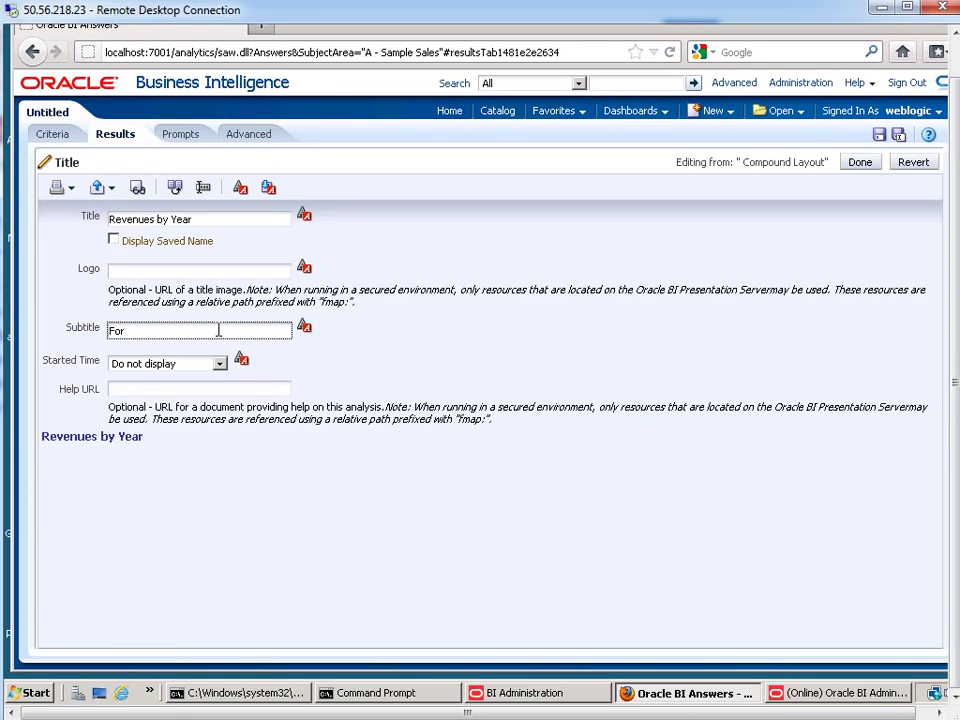
pyautogui.write(' @{')
pyautogui.write('biServe')
pyautogui.write('r.variables[')
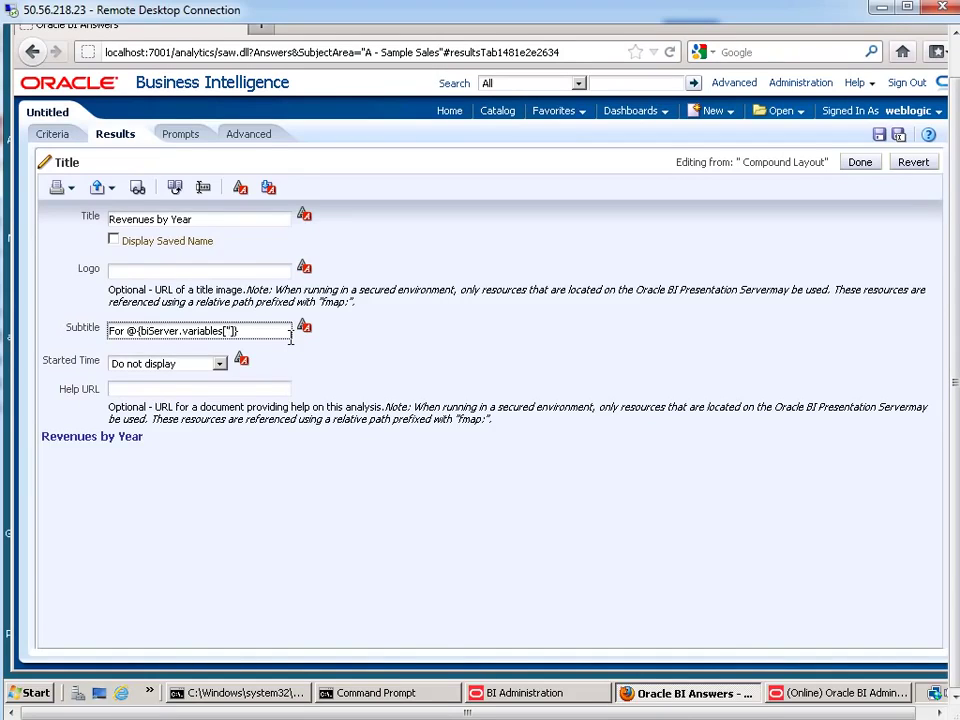
pyautogui.write('NQ_SESSION.HOME_OFFICE')
# Fix HOME_OFFICE capitalization in the subtitle so the preview reads 'For Perry Office', then finish
pyautogui.click(265, 273)
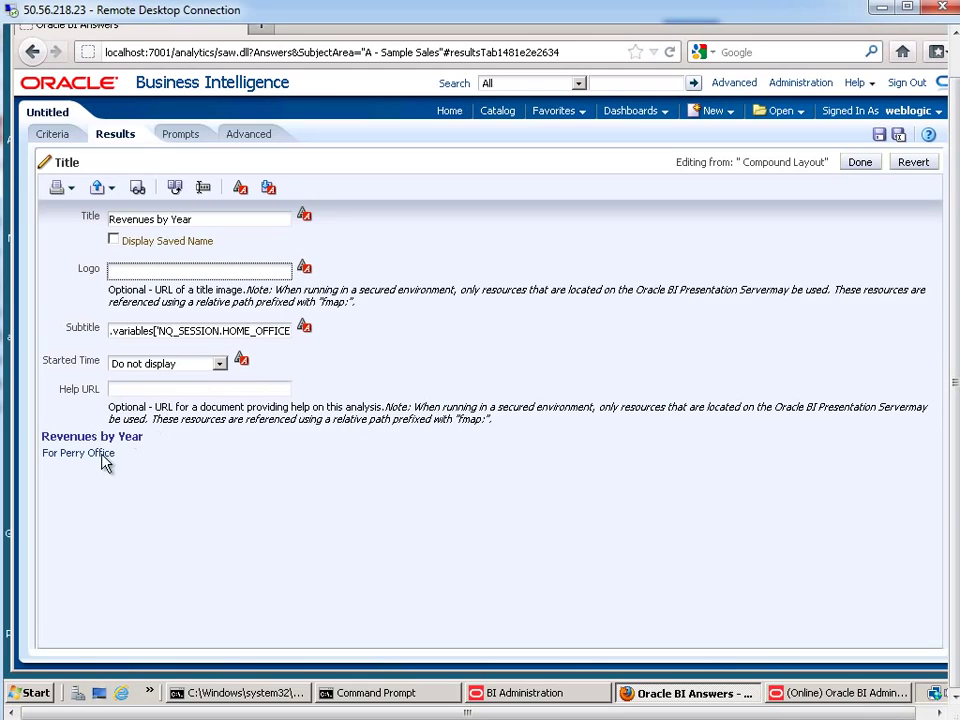
pyautogui.click(207, 330)
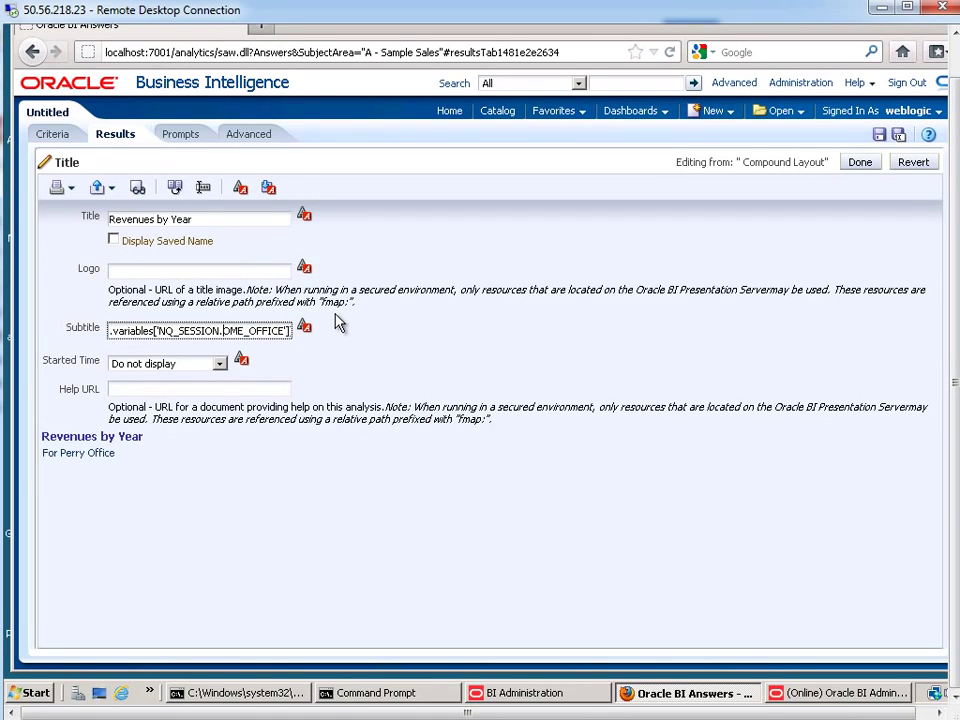
pyautogui.write('h')
pyautogui.click(200, 269)
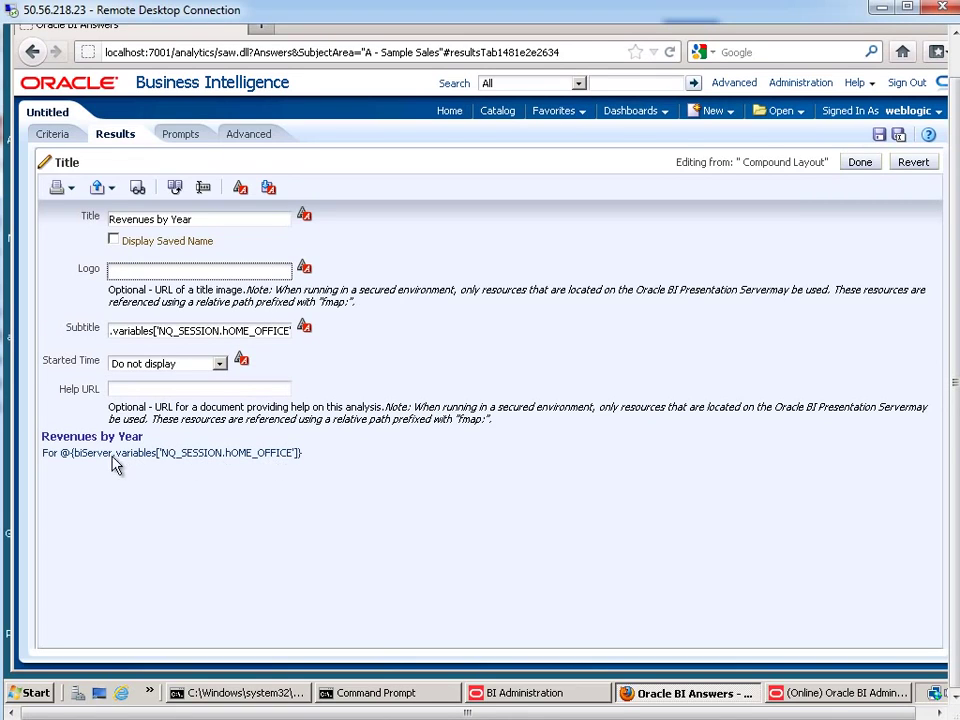
pyautogui.click(225, 331)
pyautogui.press('BackSpace')
pyautogui.write('H')
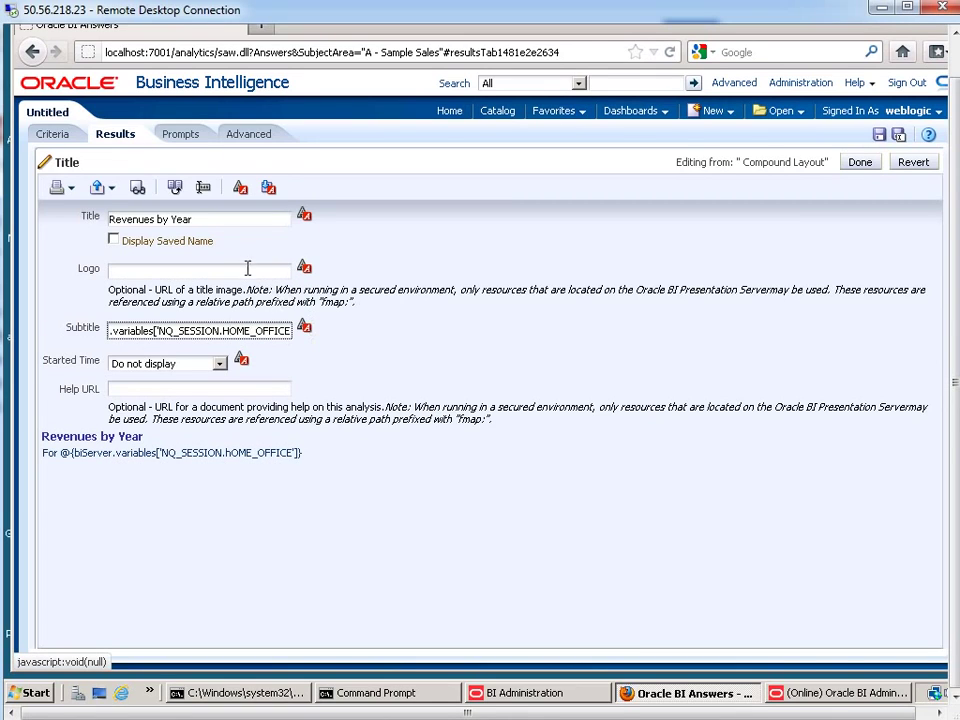
pyautogui.click(246, 268)
pyautogui.click(864, 162)
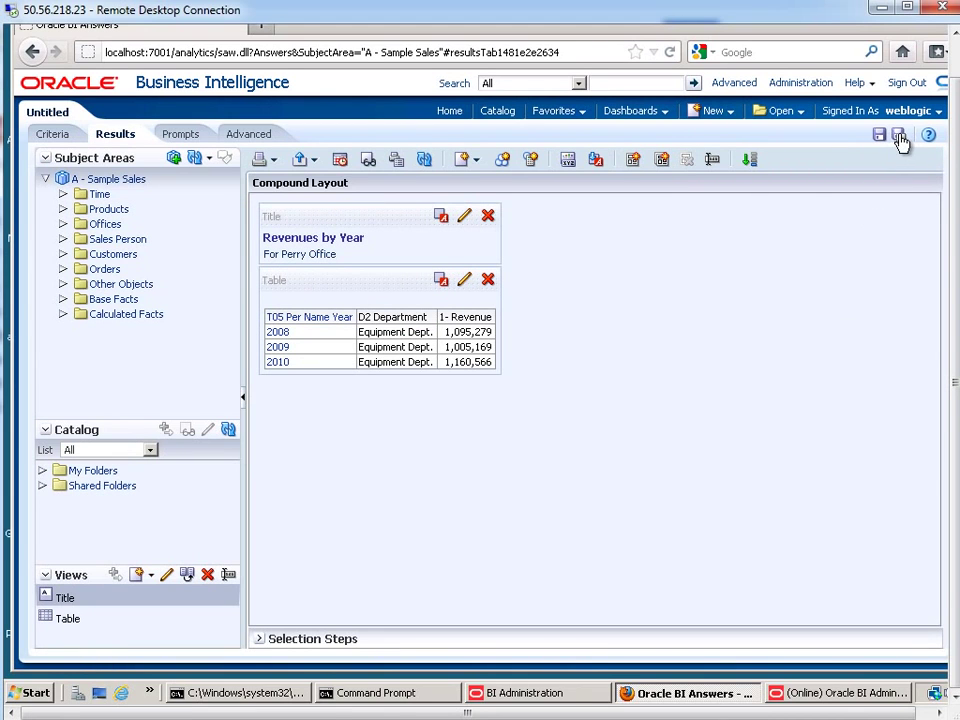
# Save the analysis as 'Using Session Variables' in /Shared Folders/julie
pyautogui.click(898, 134)
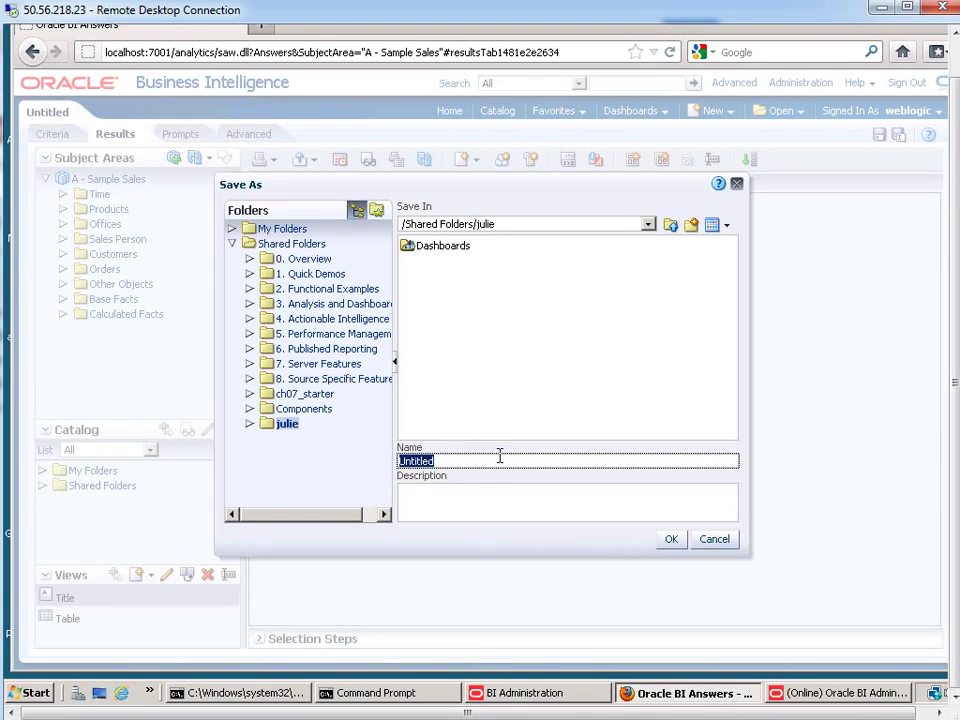
pyautogui.write('Using Session Va')
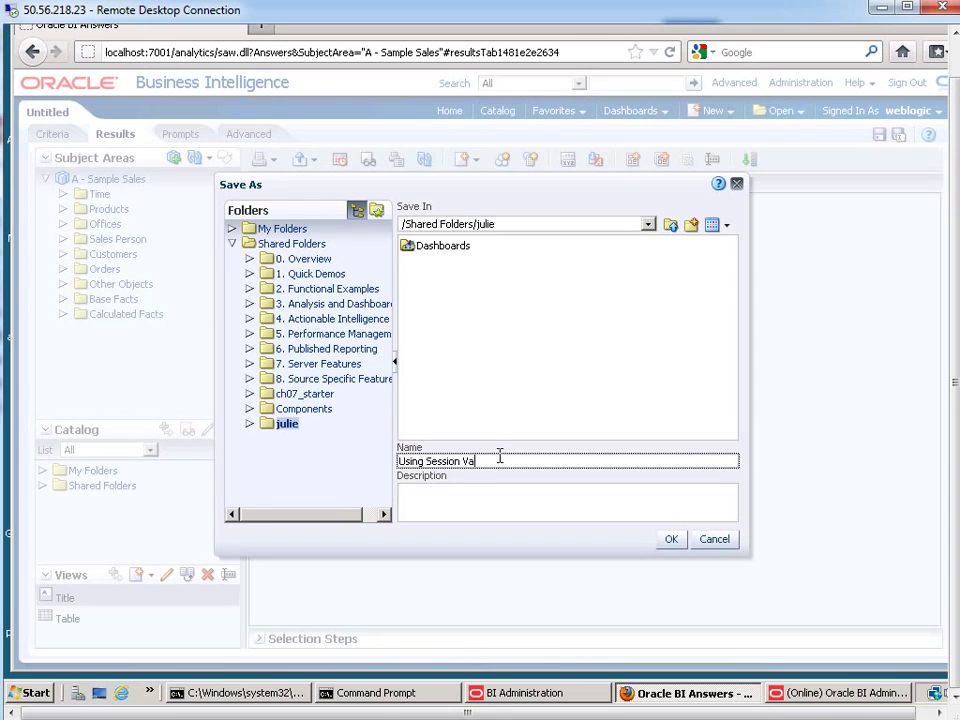
pyautogui.write('riables')
pyautogui.click(674, 540)
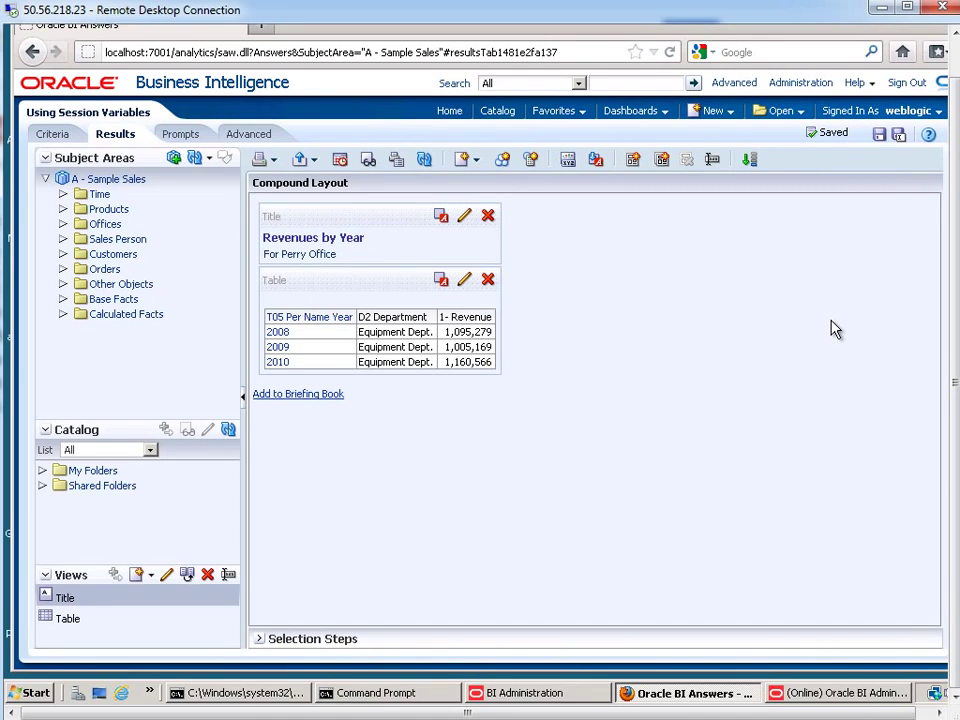
# Sign out, sign back in as another user, and open 'Using Session Variables' from the Catalog
pyautogui.click(905, 86)
pyautogui.click(383, 309)
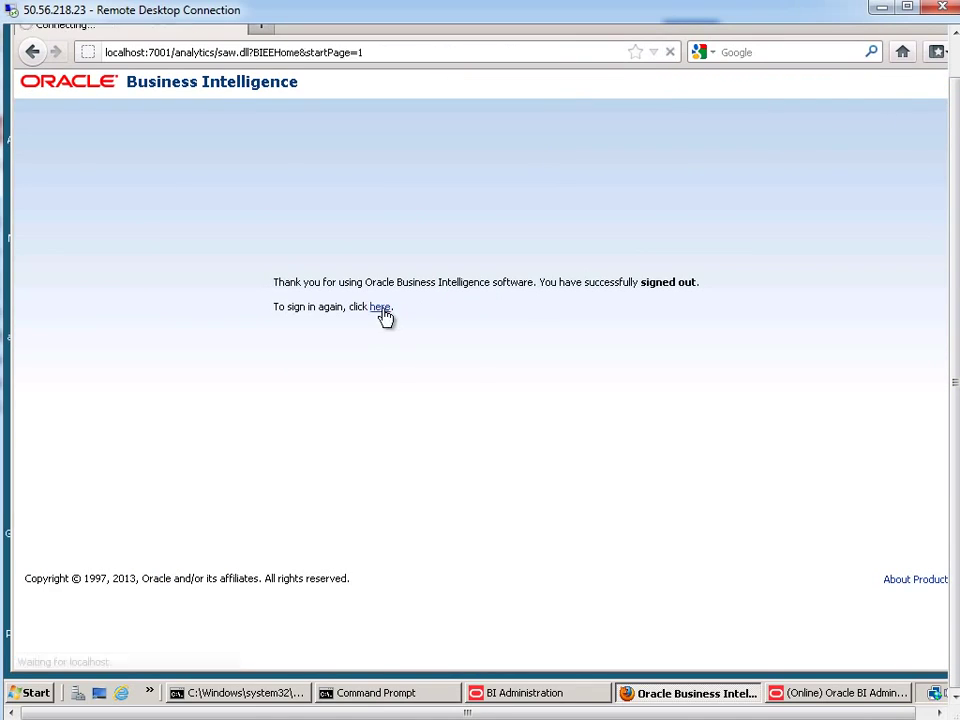
pyautogui.write('prodneyAdmin123')
pyautogui.press('Return')
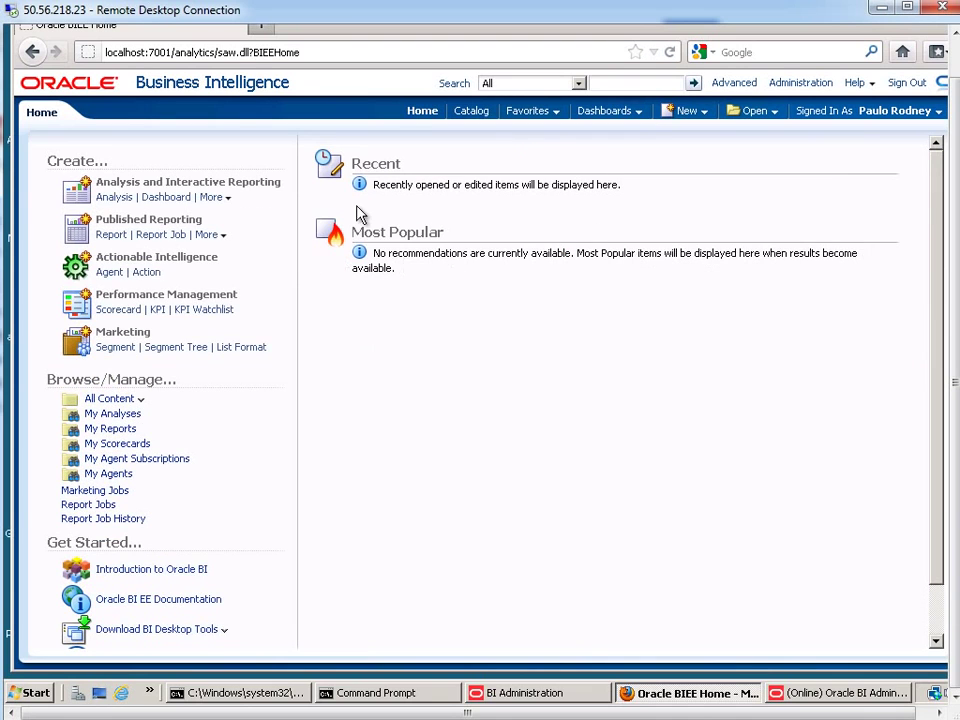
pyautogui.click(476, 114)
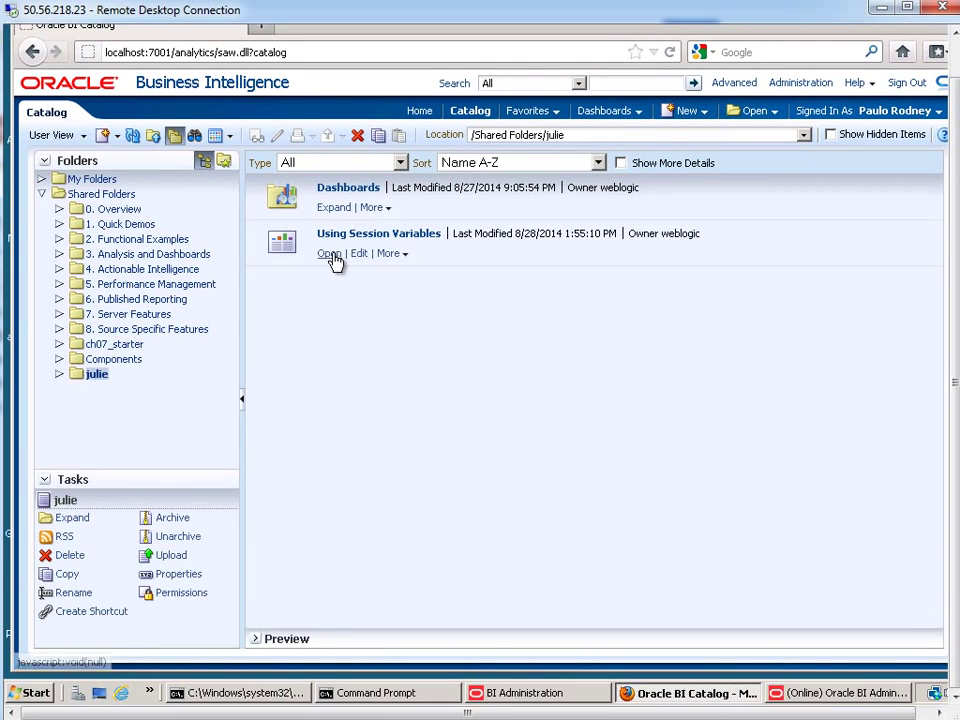
pyautogui.click(331, 256)
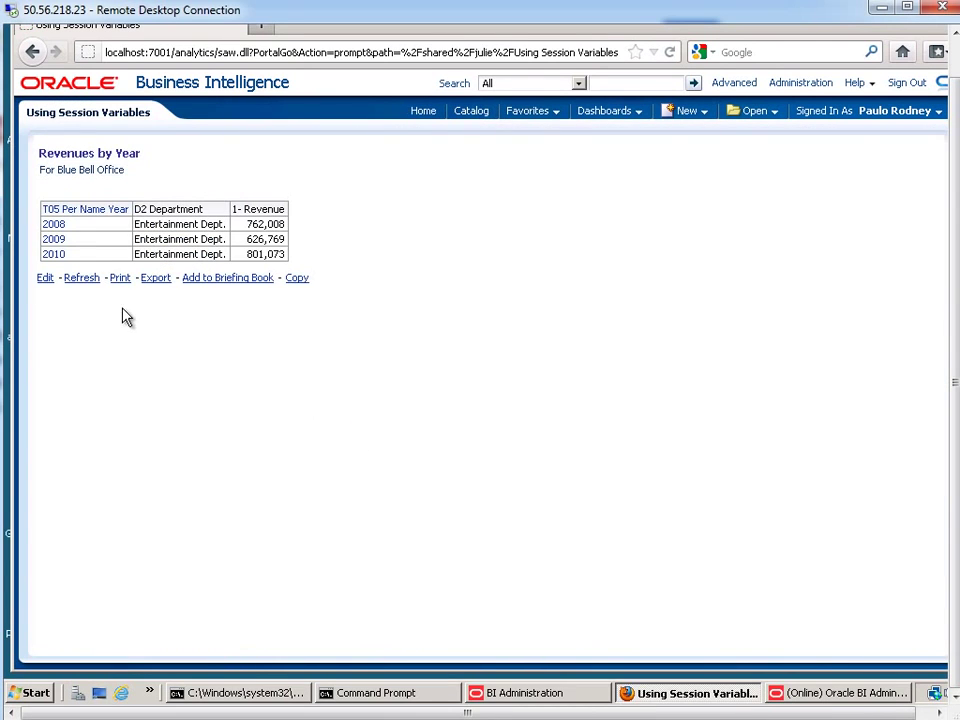